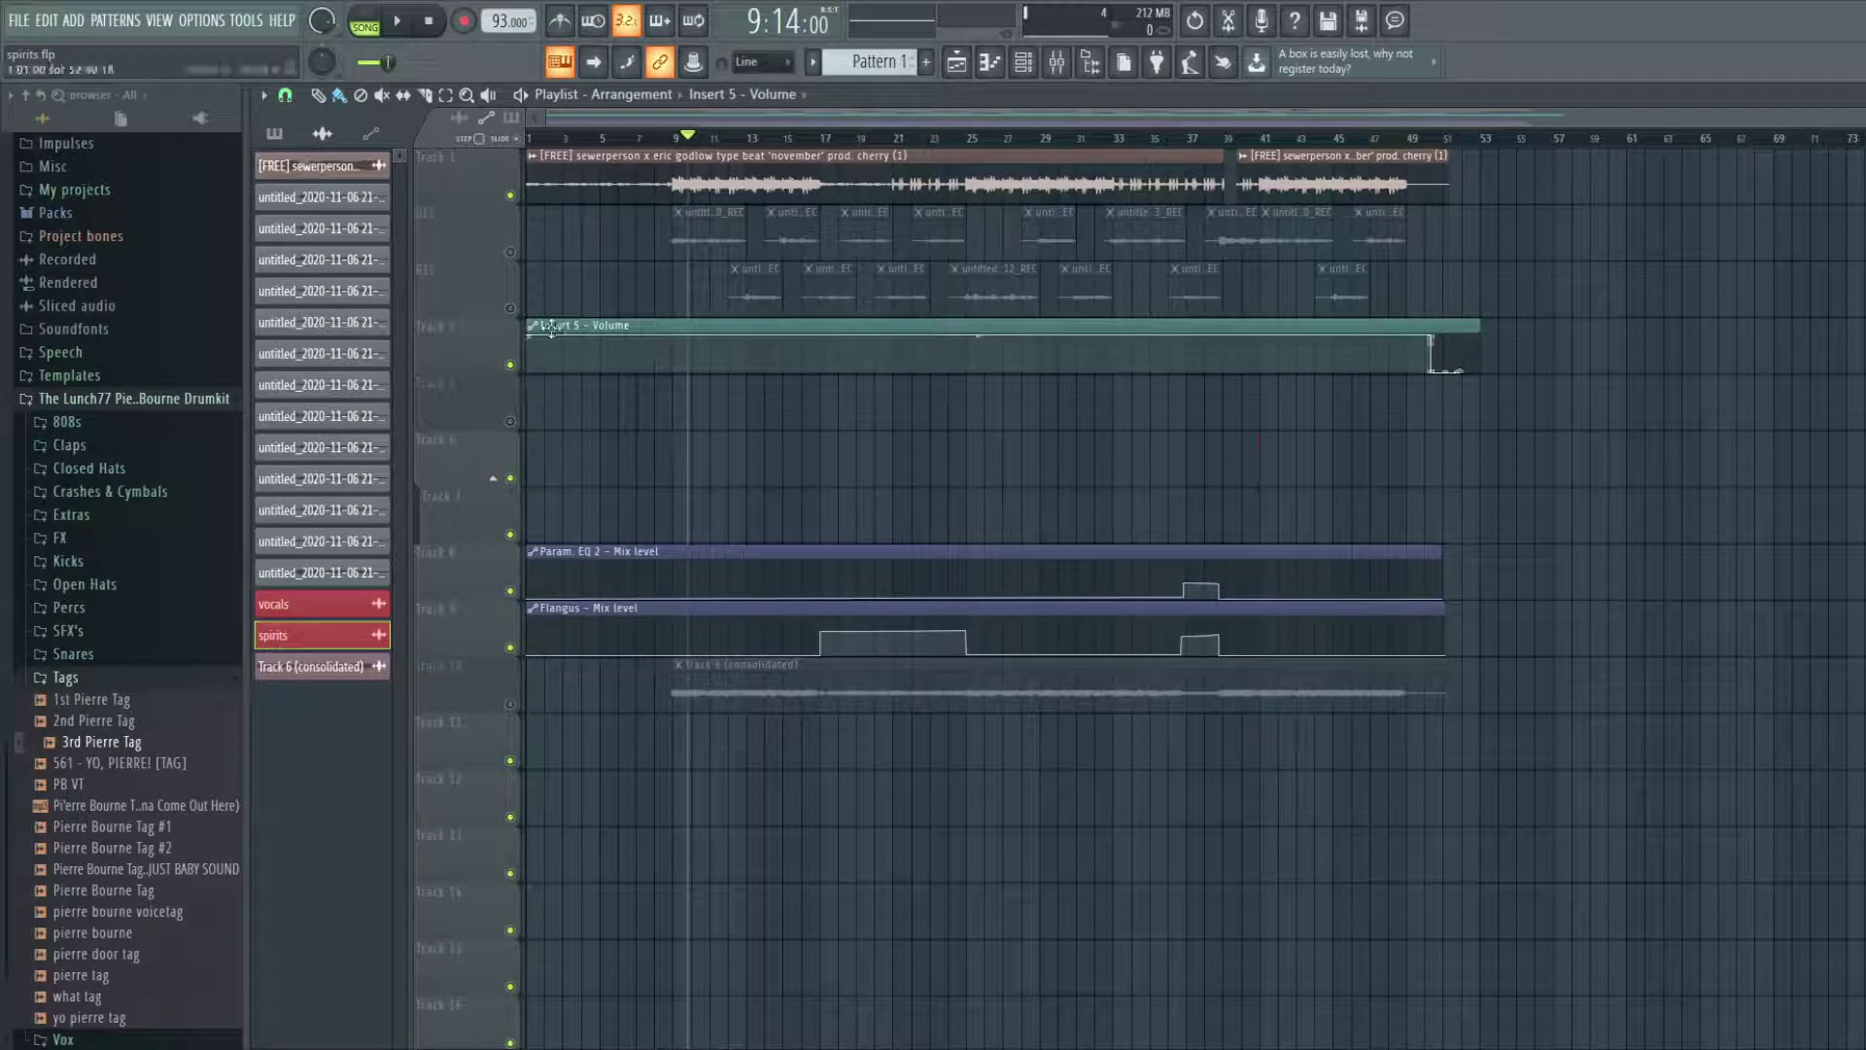
- Unmute the two REC vocal tracks and play back the vocals from just before bar 9
click(510, 309)
click(510, 252)
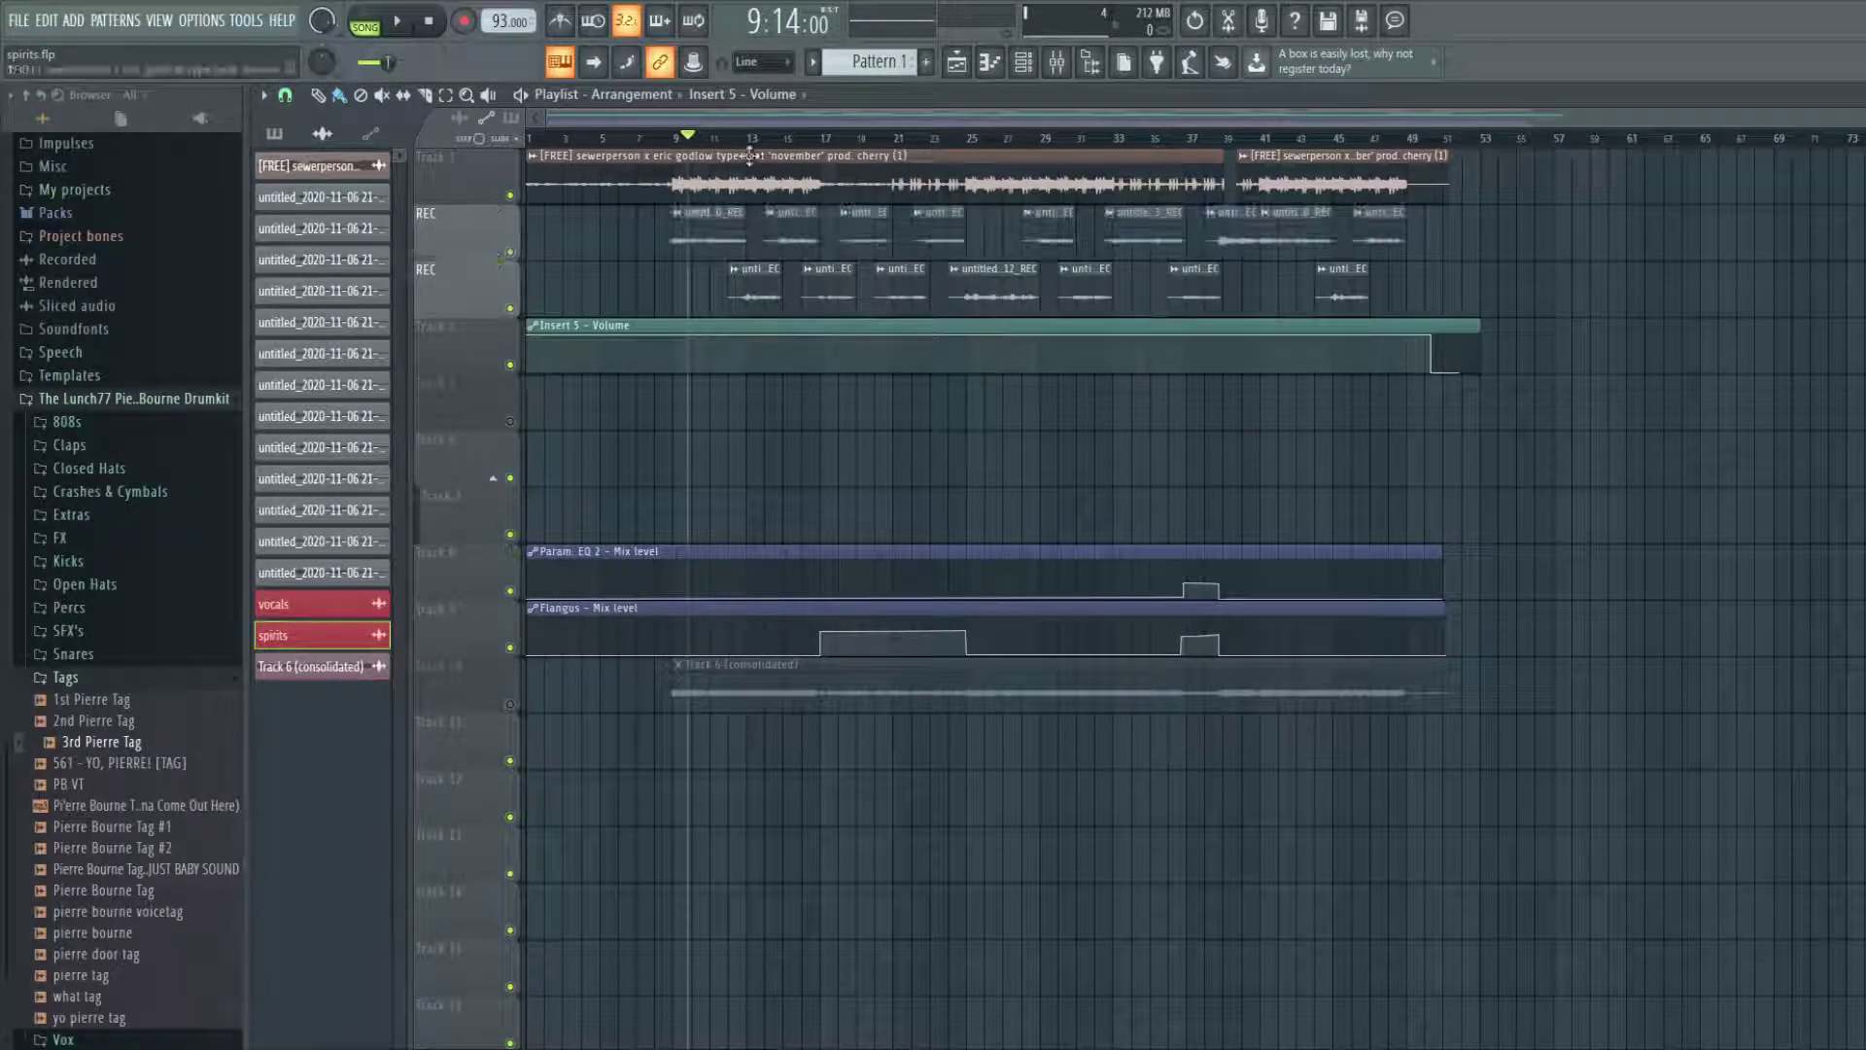
click(678, 139)
click(669, 139)
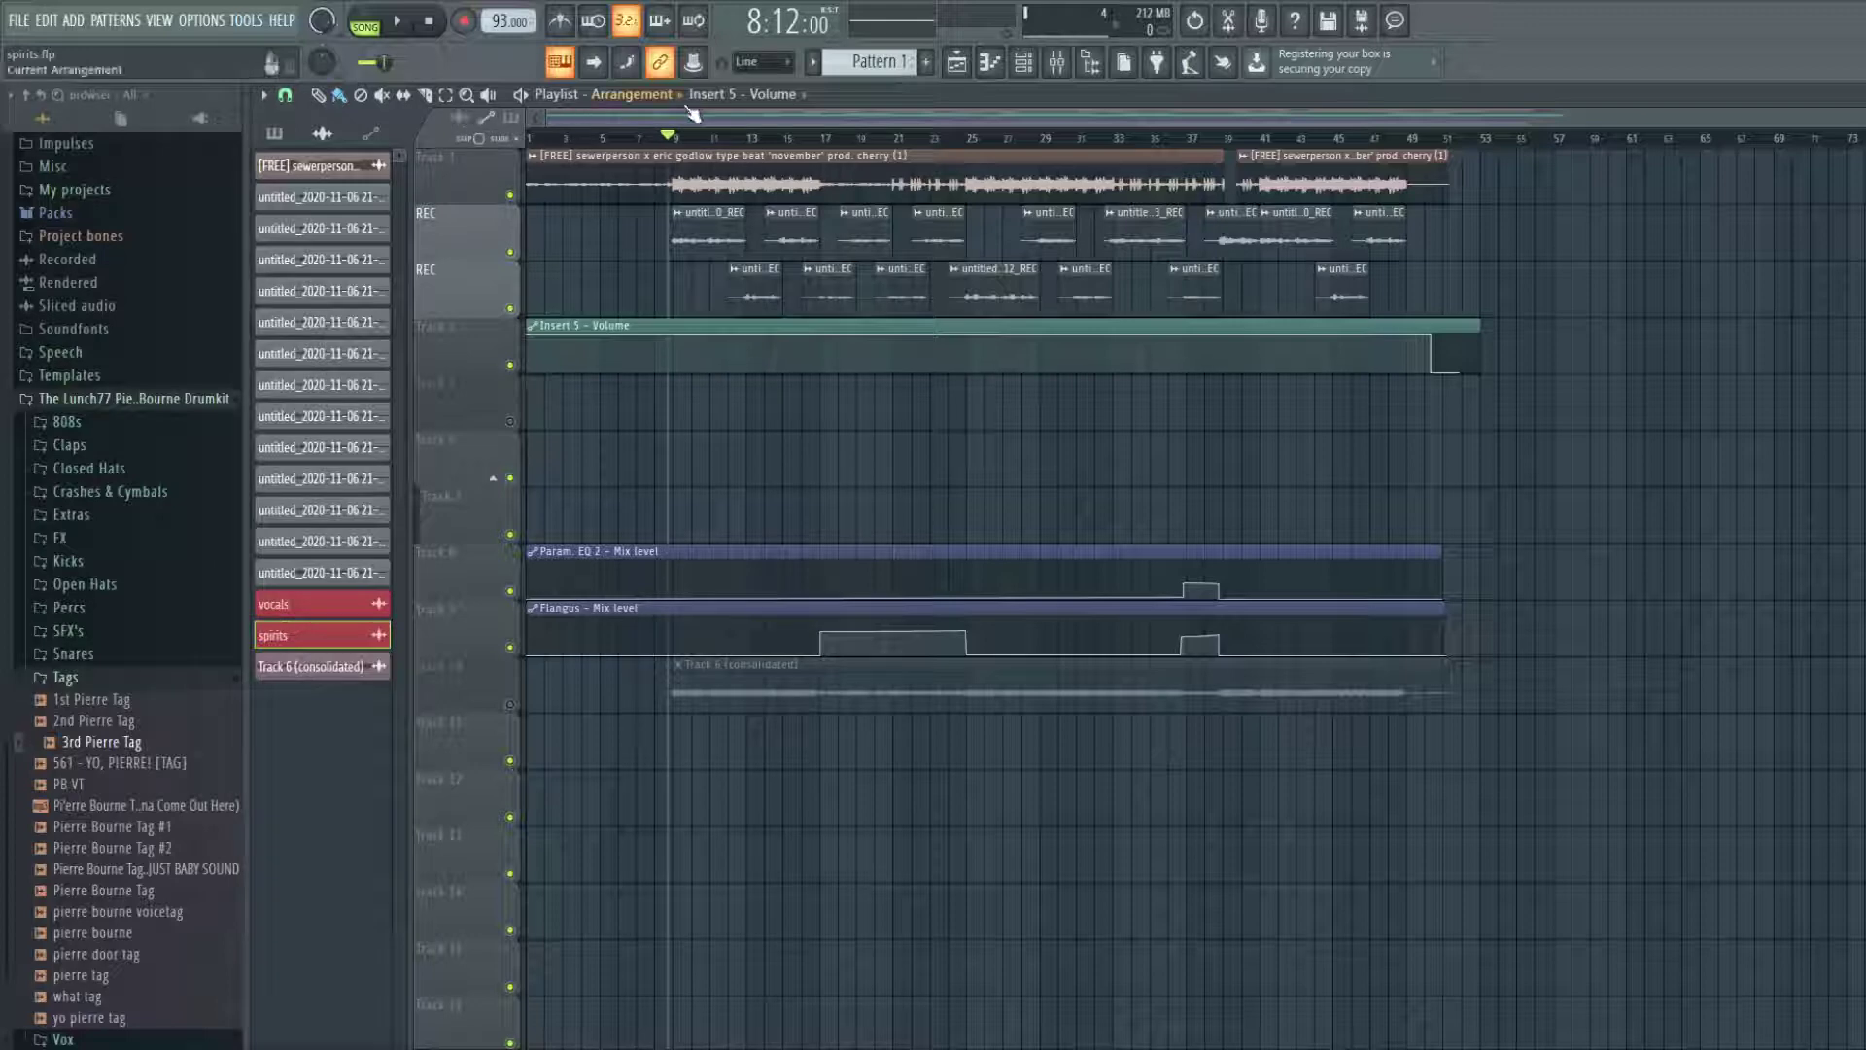
key(space)
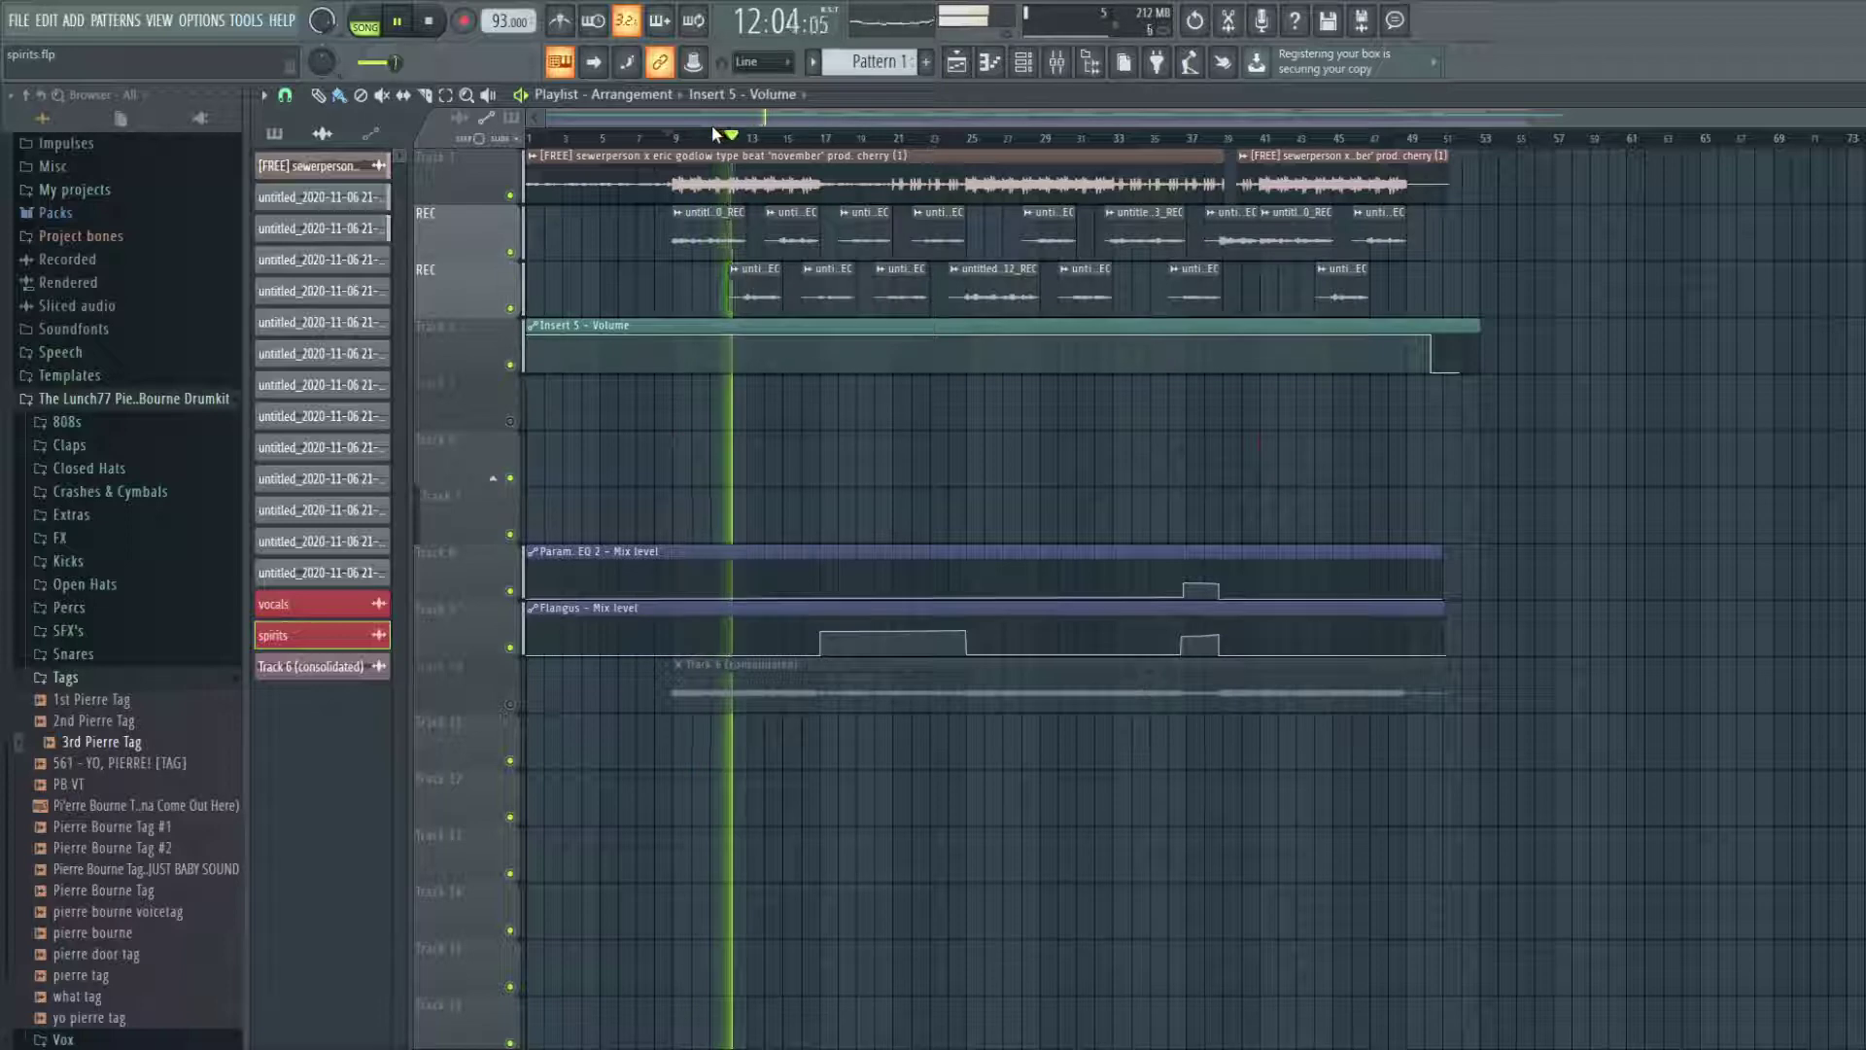
key(space)
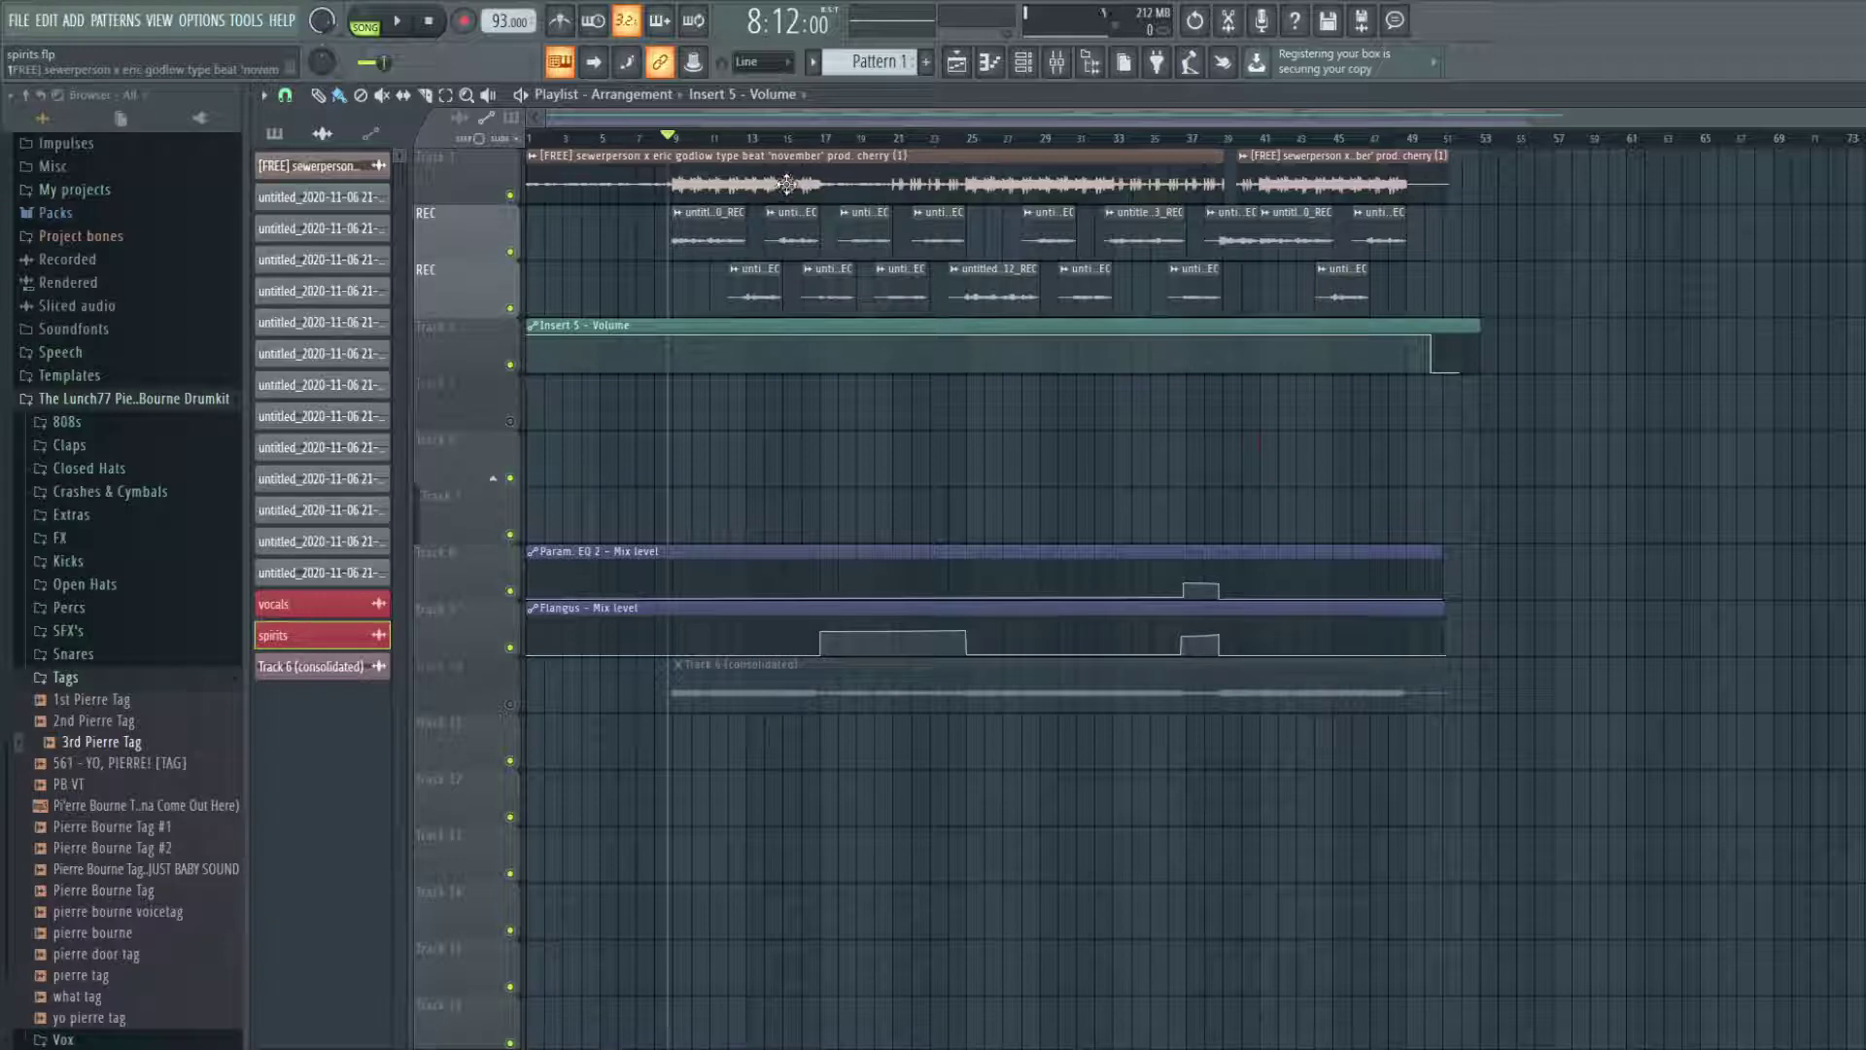
drag(778, 140, 653, 151)
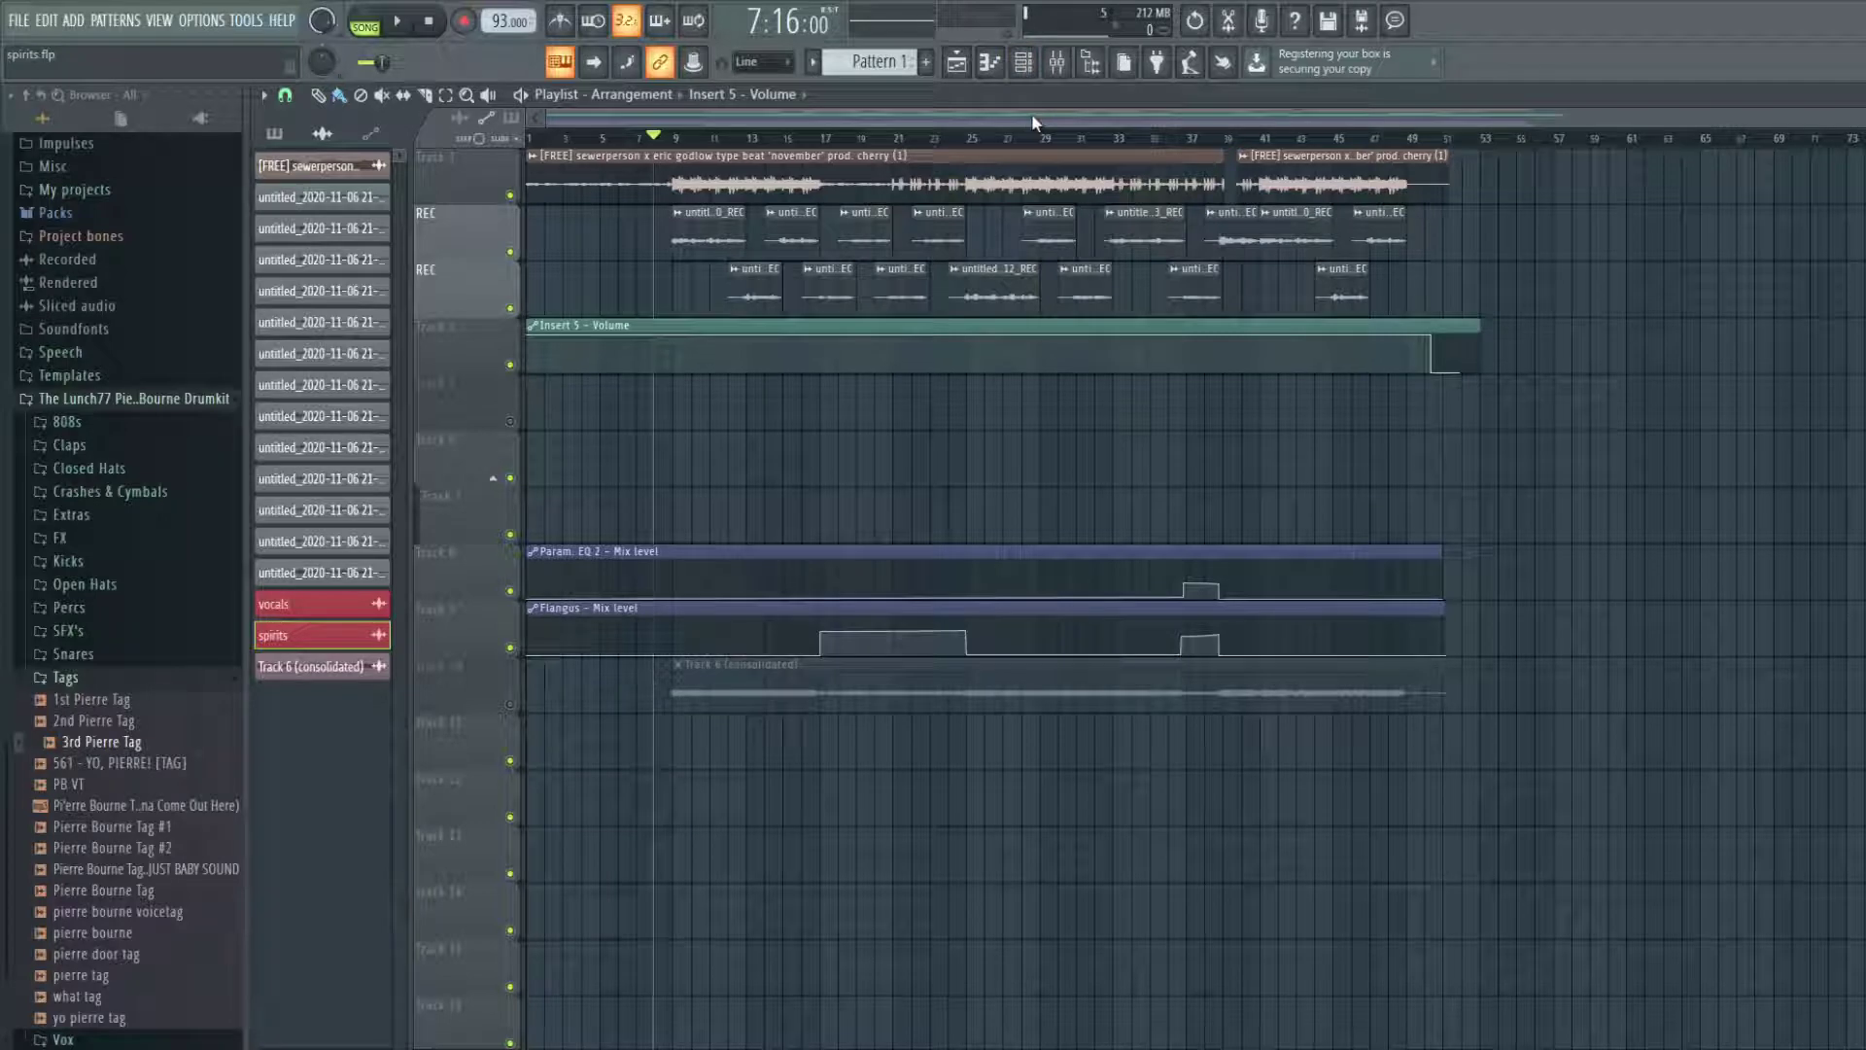
- Open Newtone from the REC mixer insert and enlarge its editor window over the mixer
click(1058, 64)
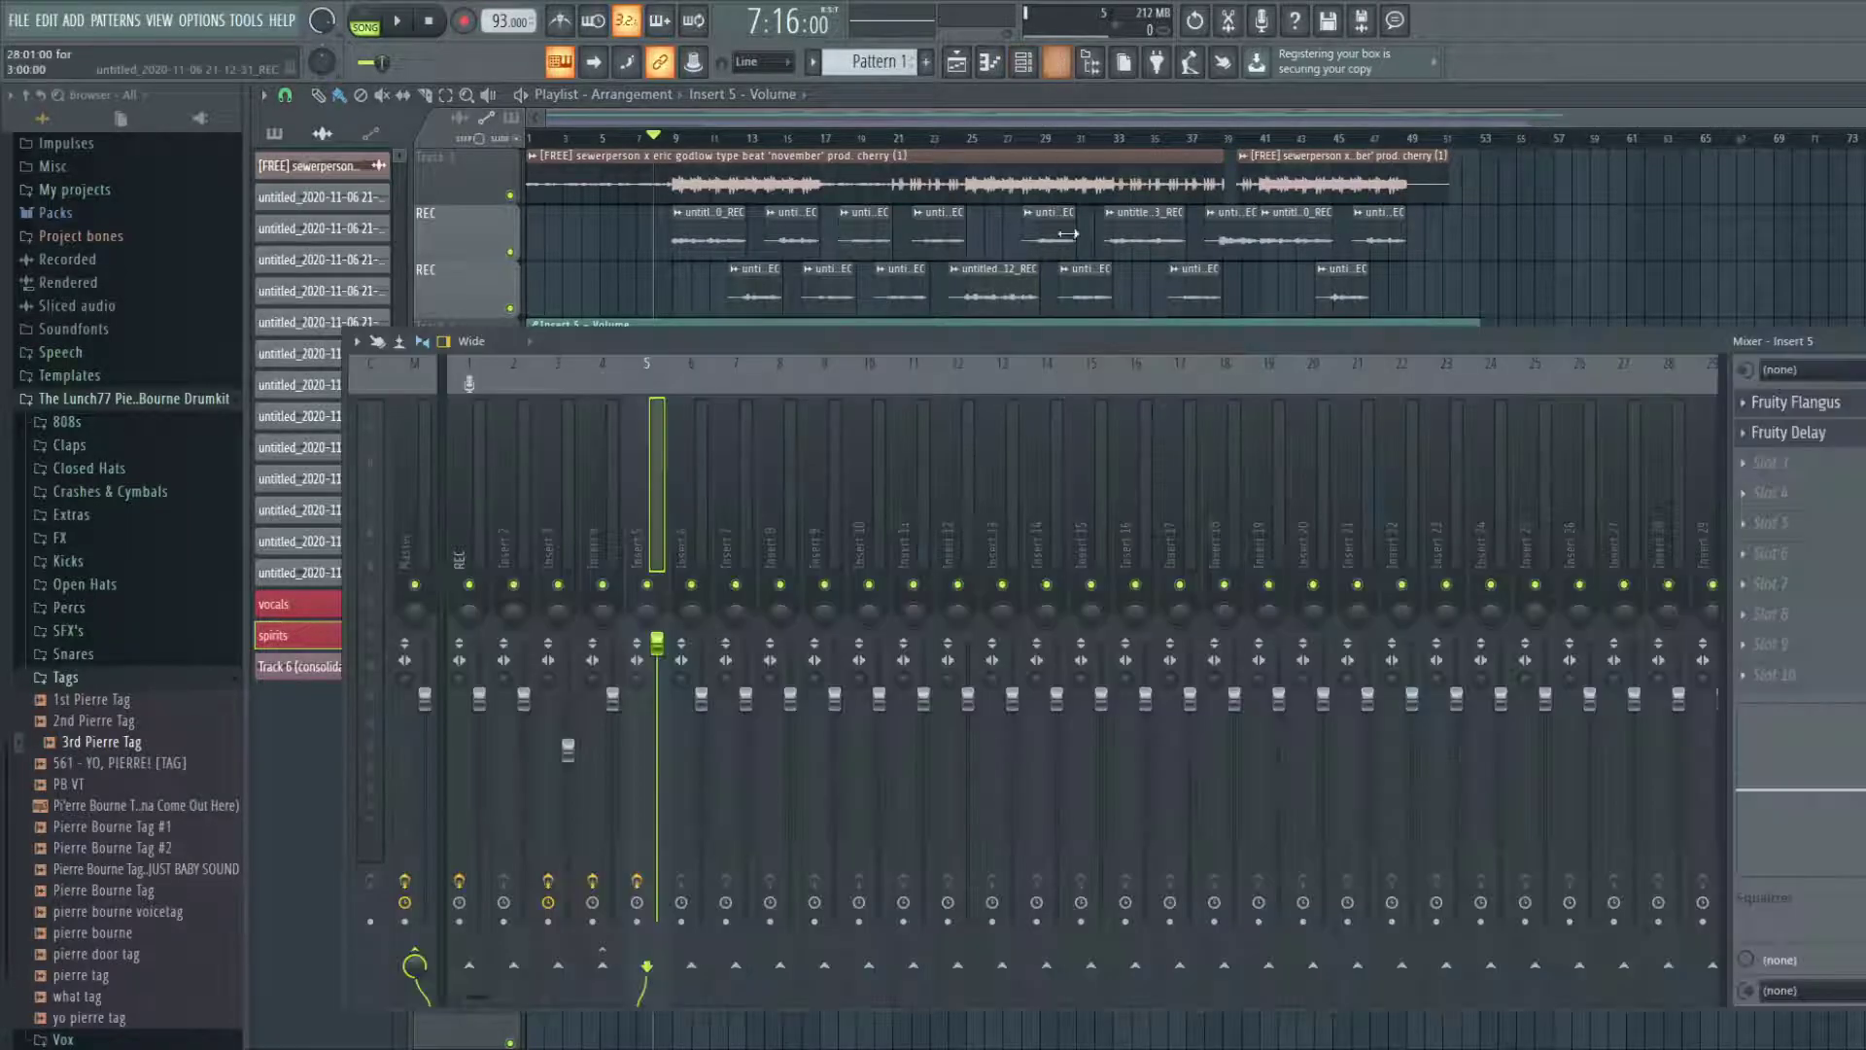
click(486, 388)
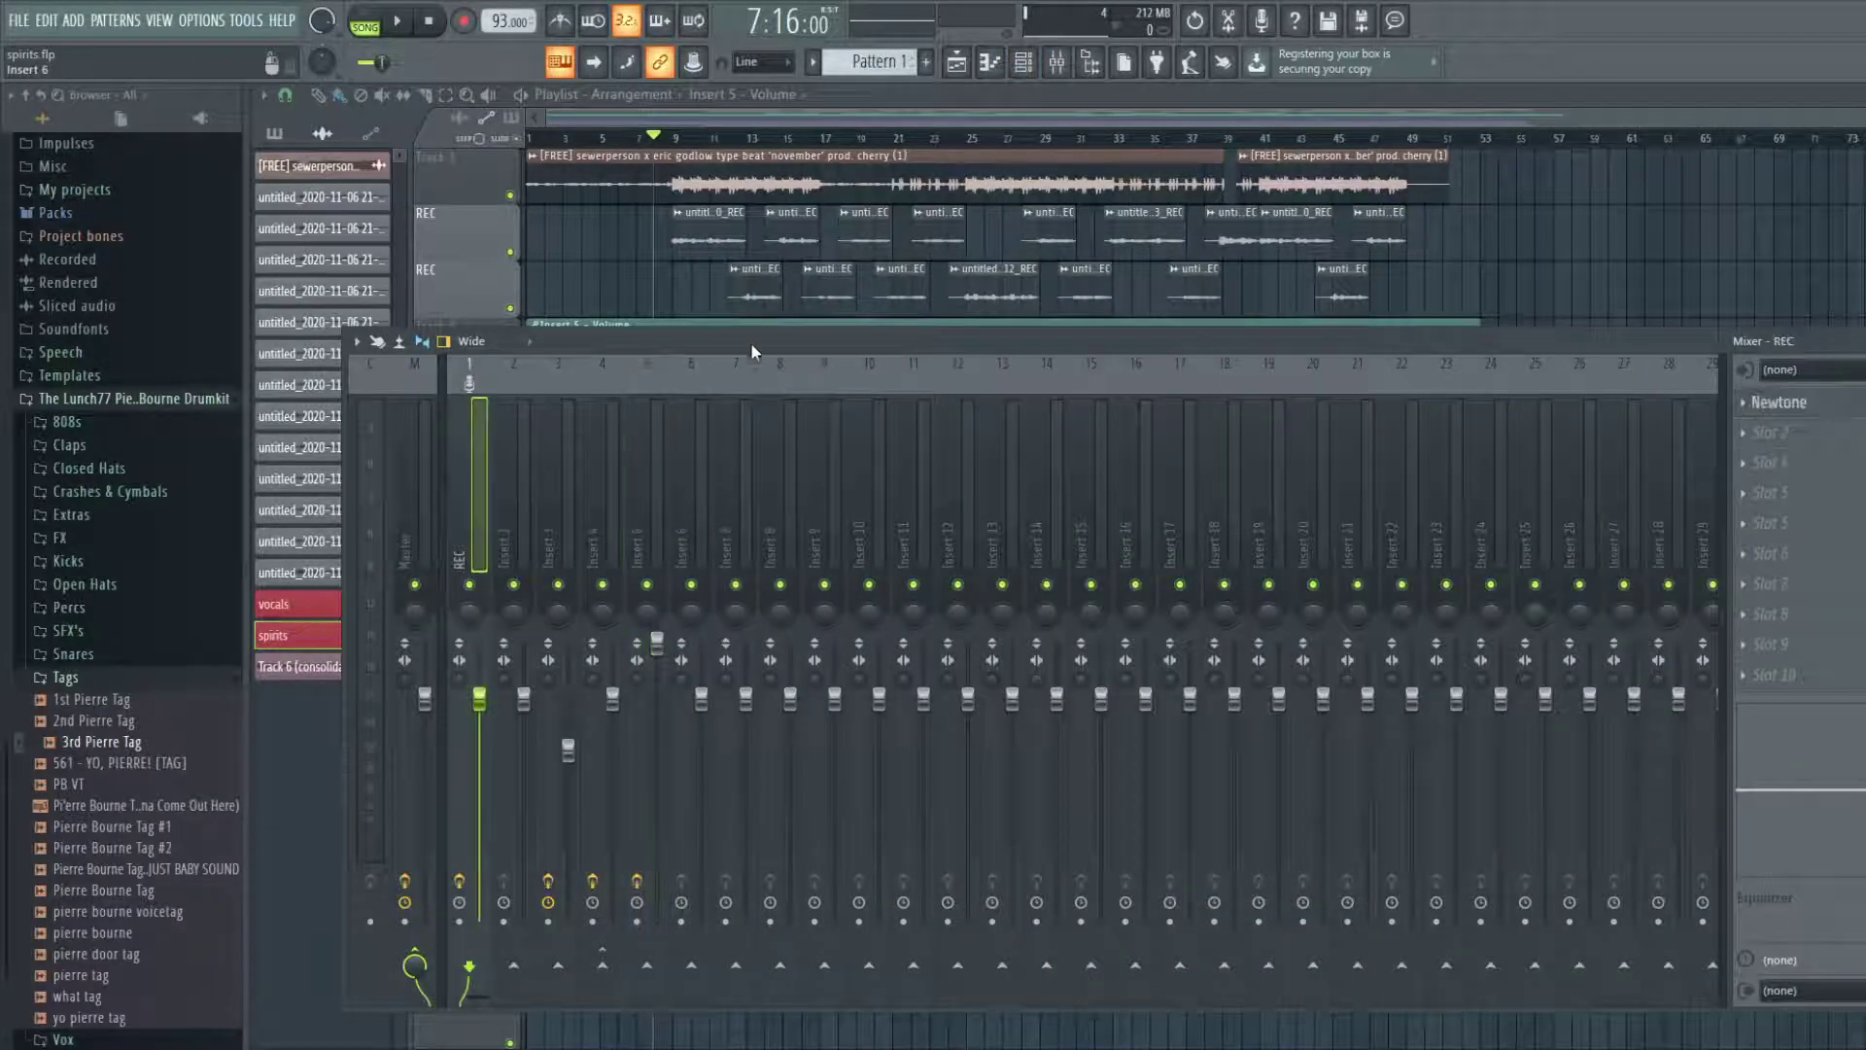
drag(751, 342, 660, 354)
click(1595, 413)
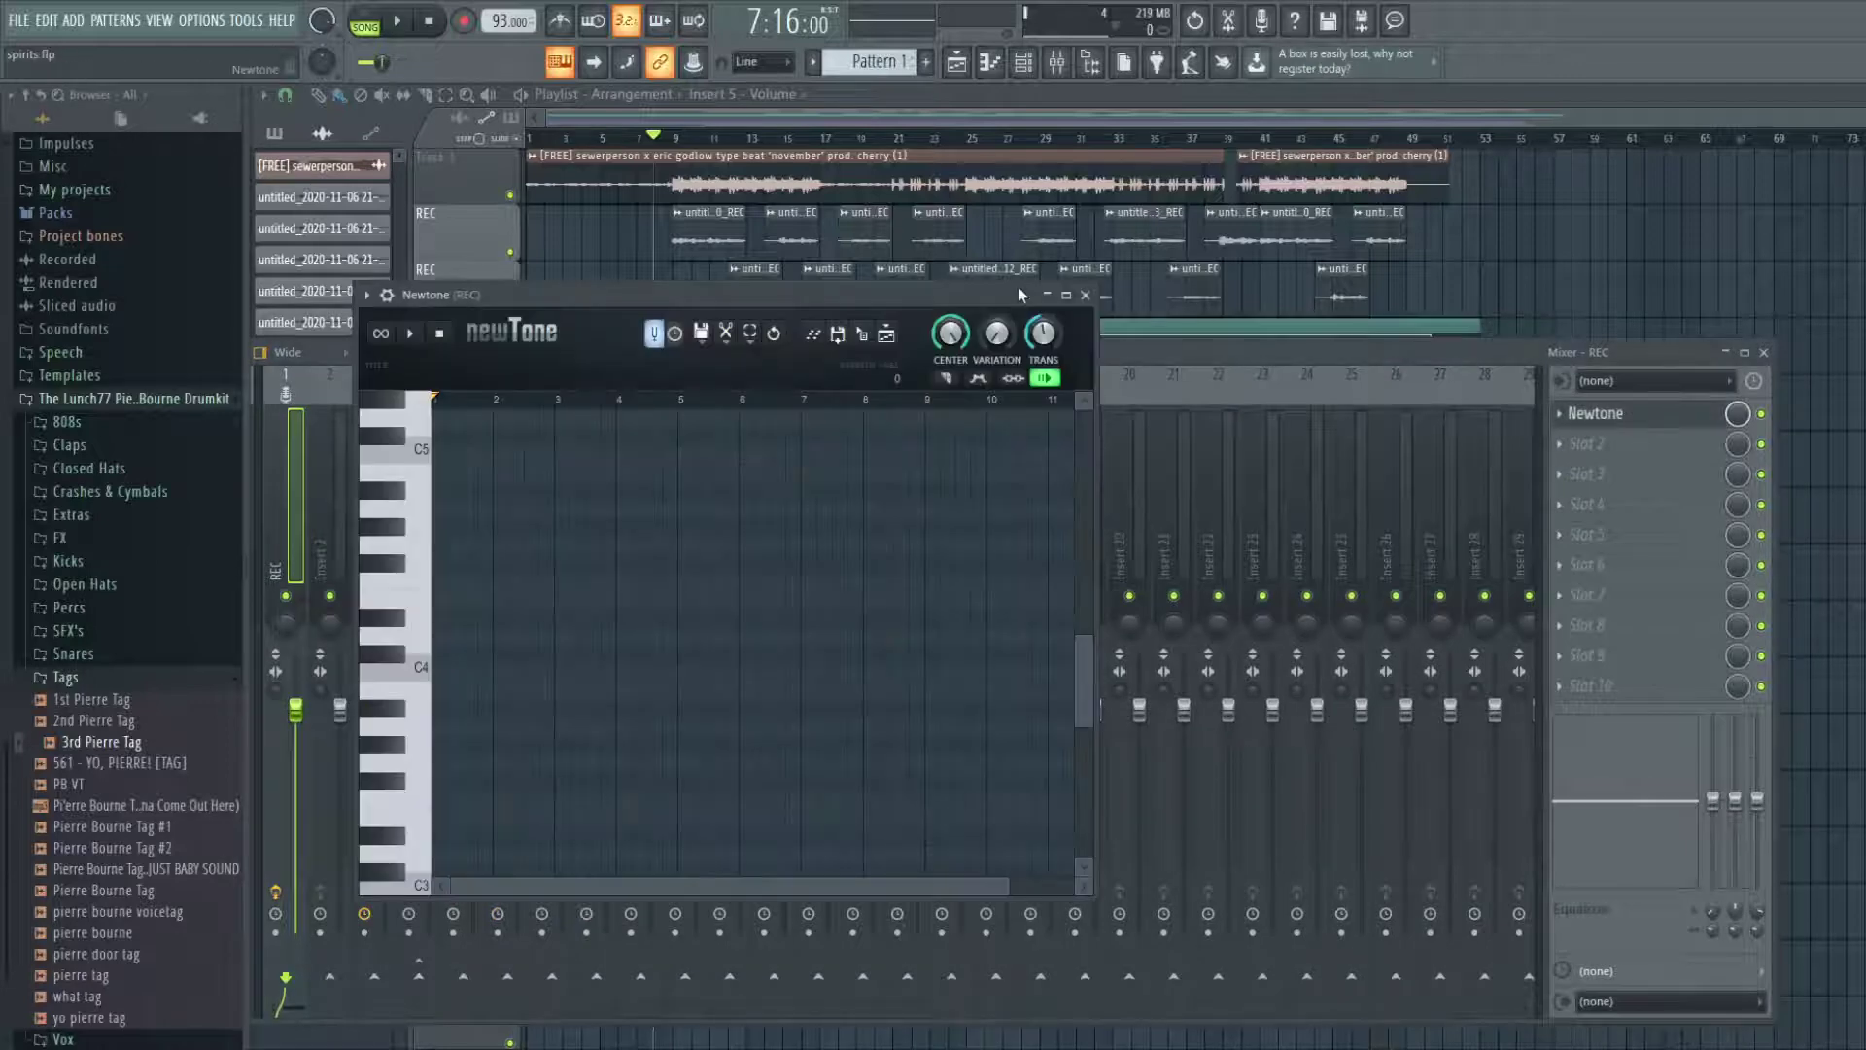
drag(1003, 295, 1014, 297)
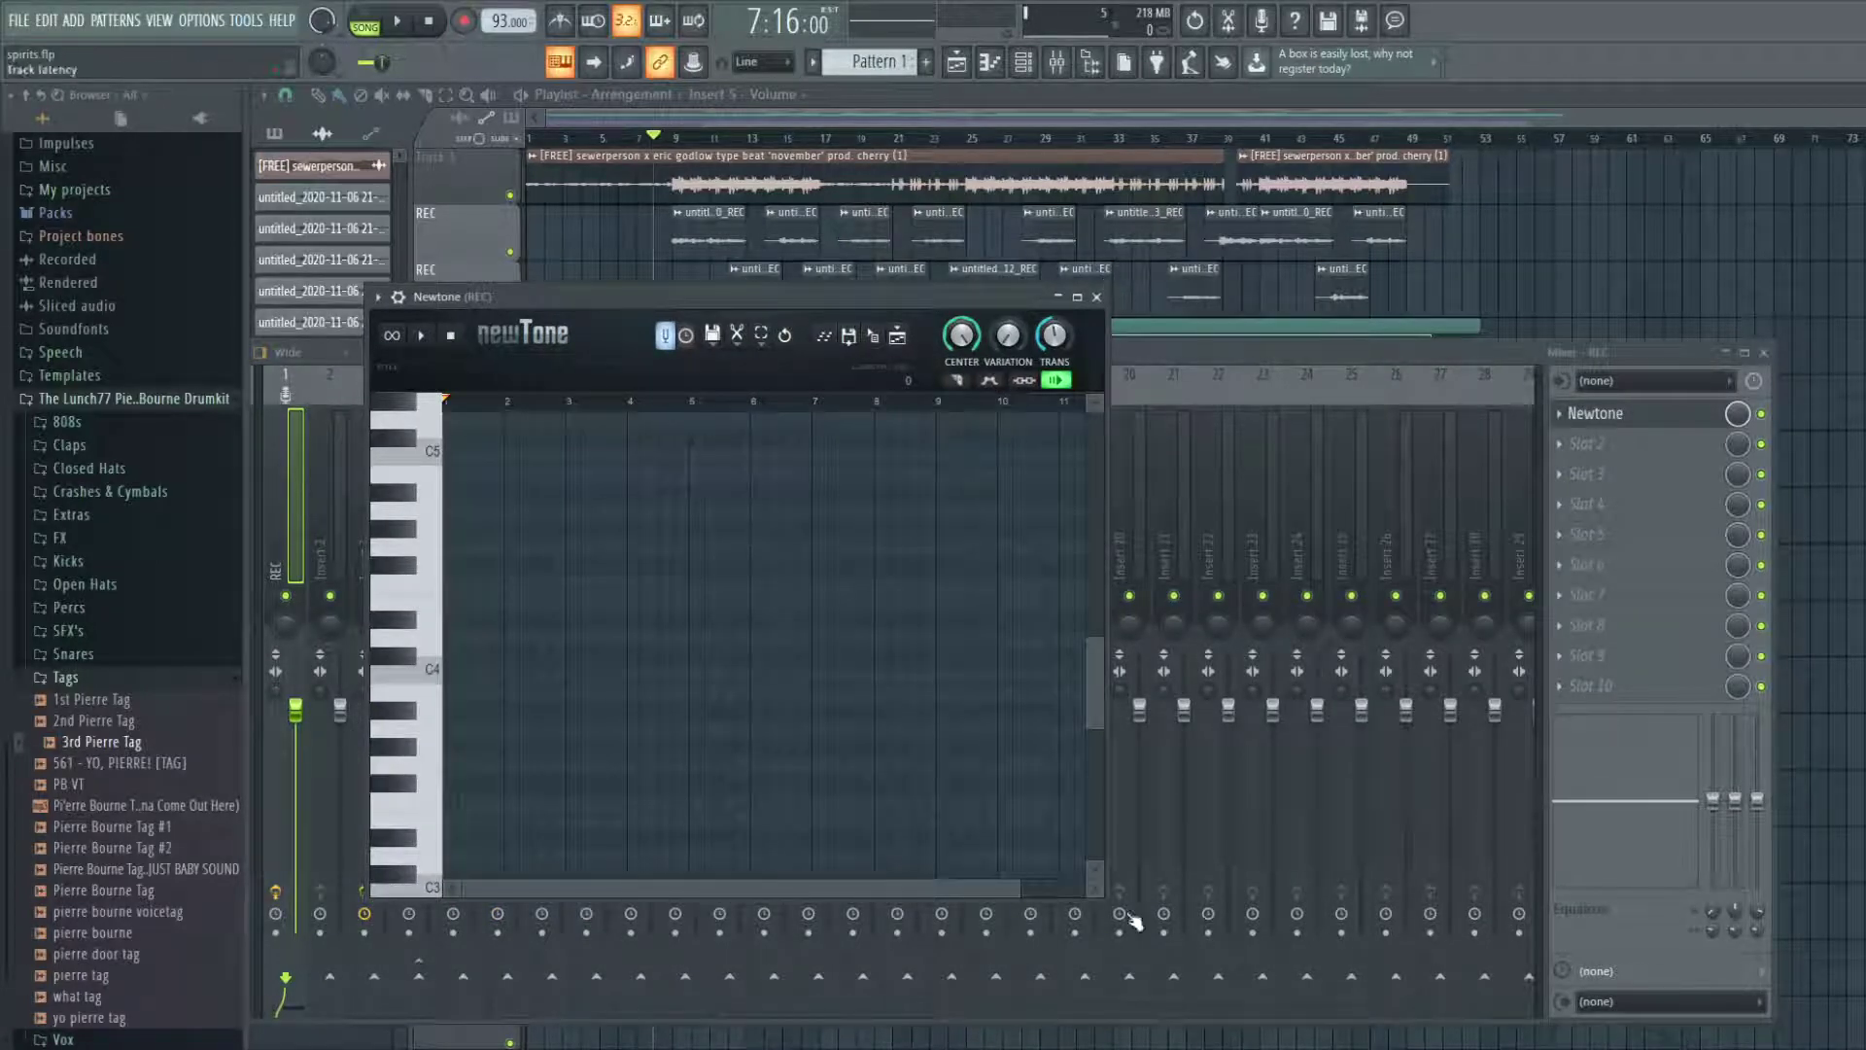
drag(1104, 897, 1470, 989)
drag(1120, 299, 1110, 200)
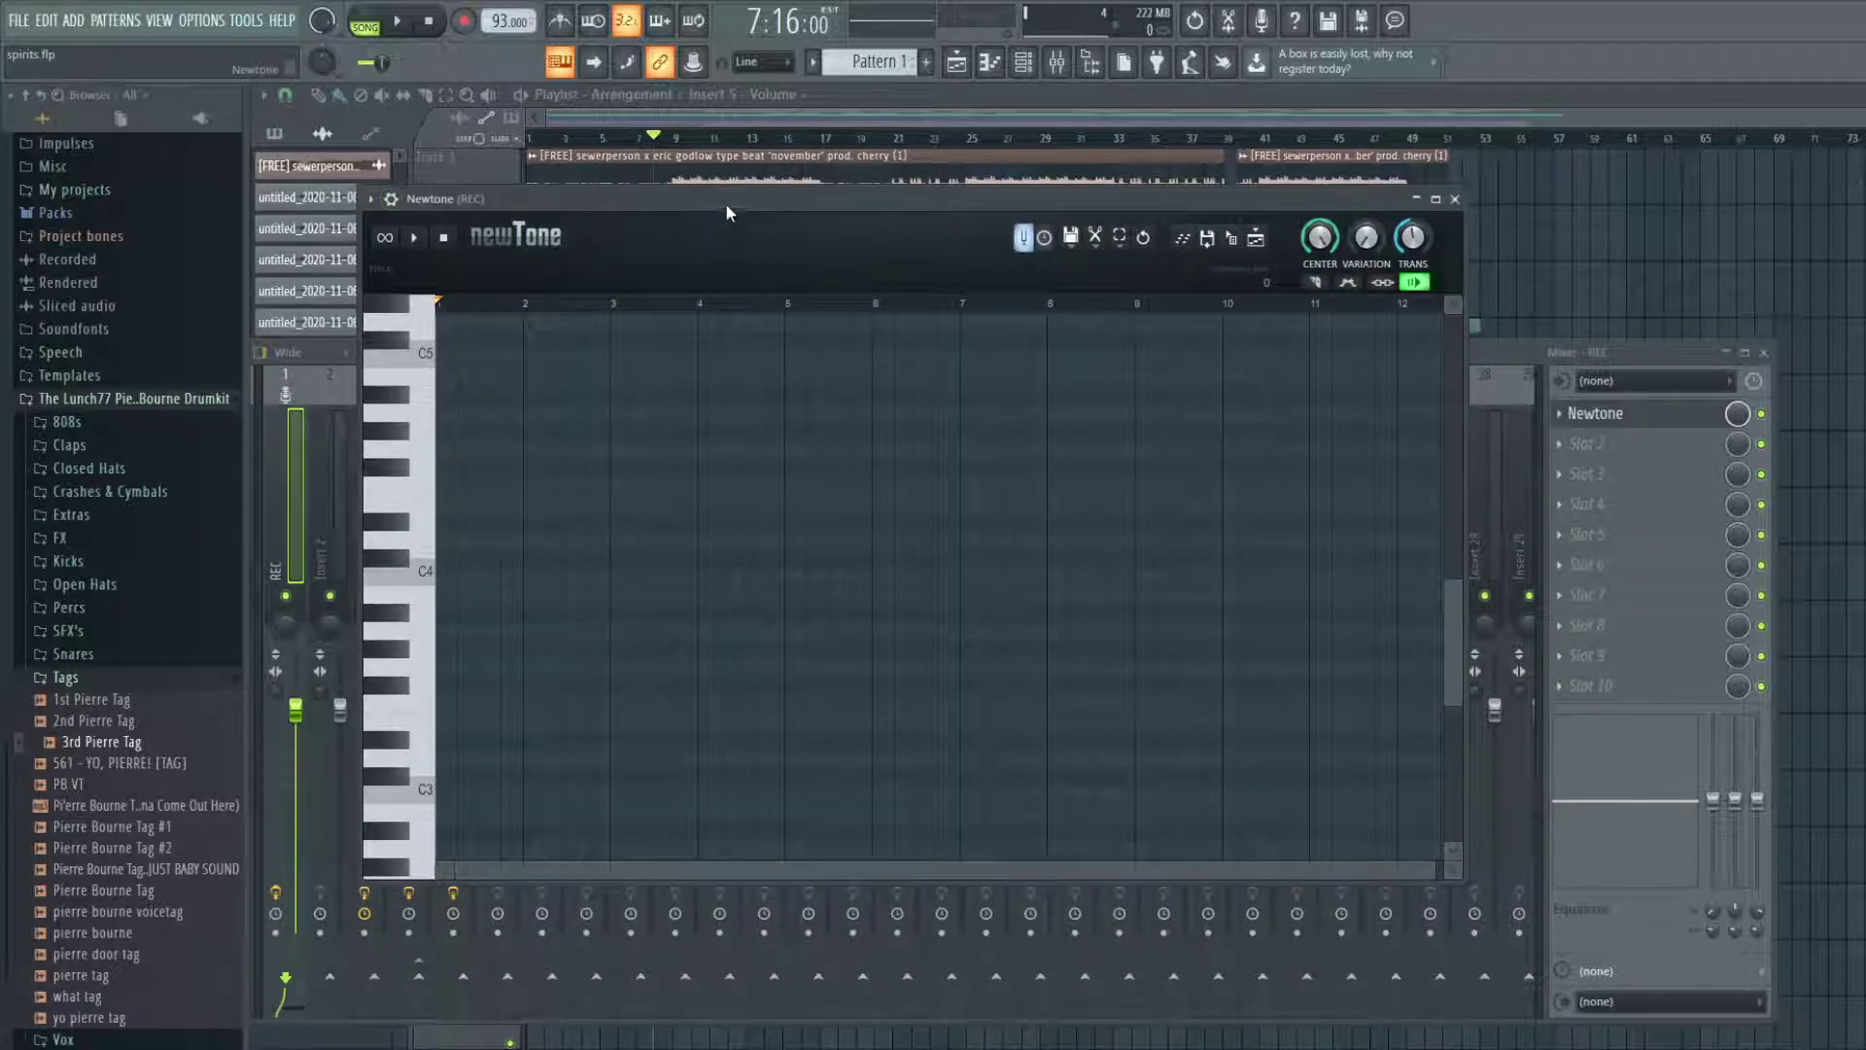
drag(725, 202, 757, 205)
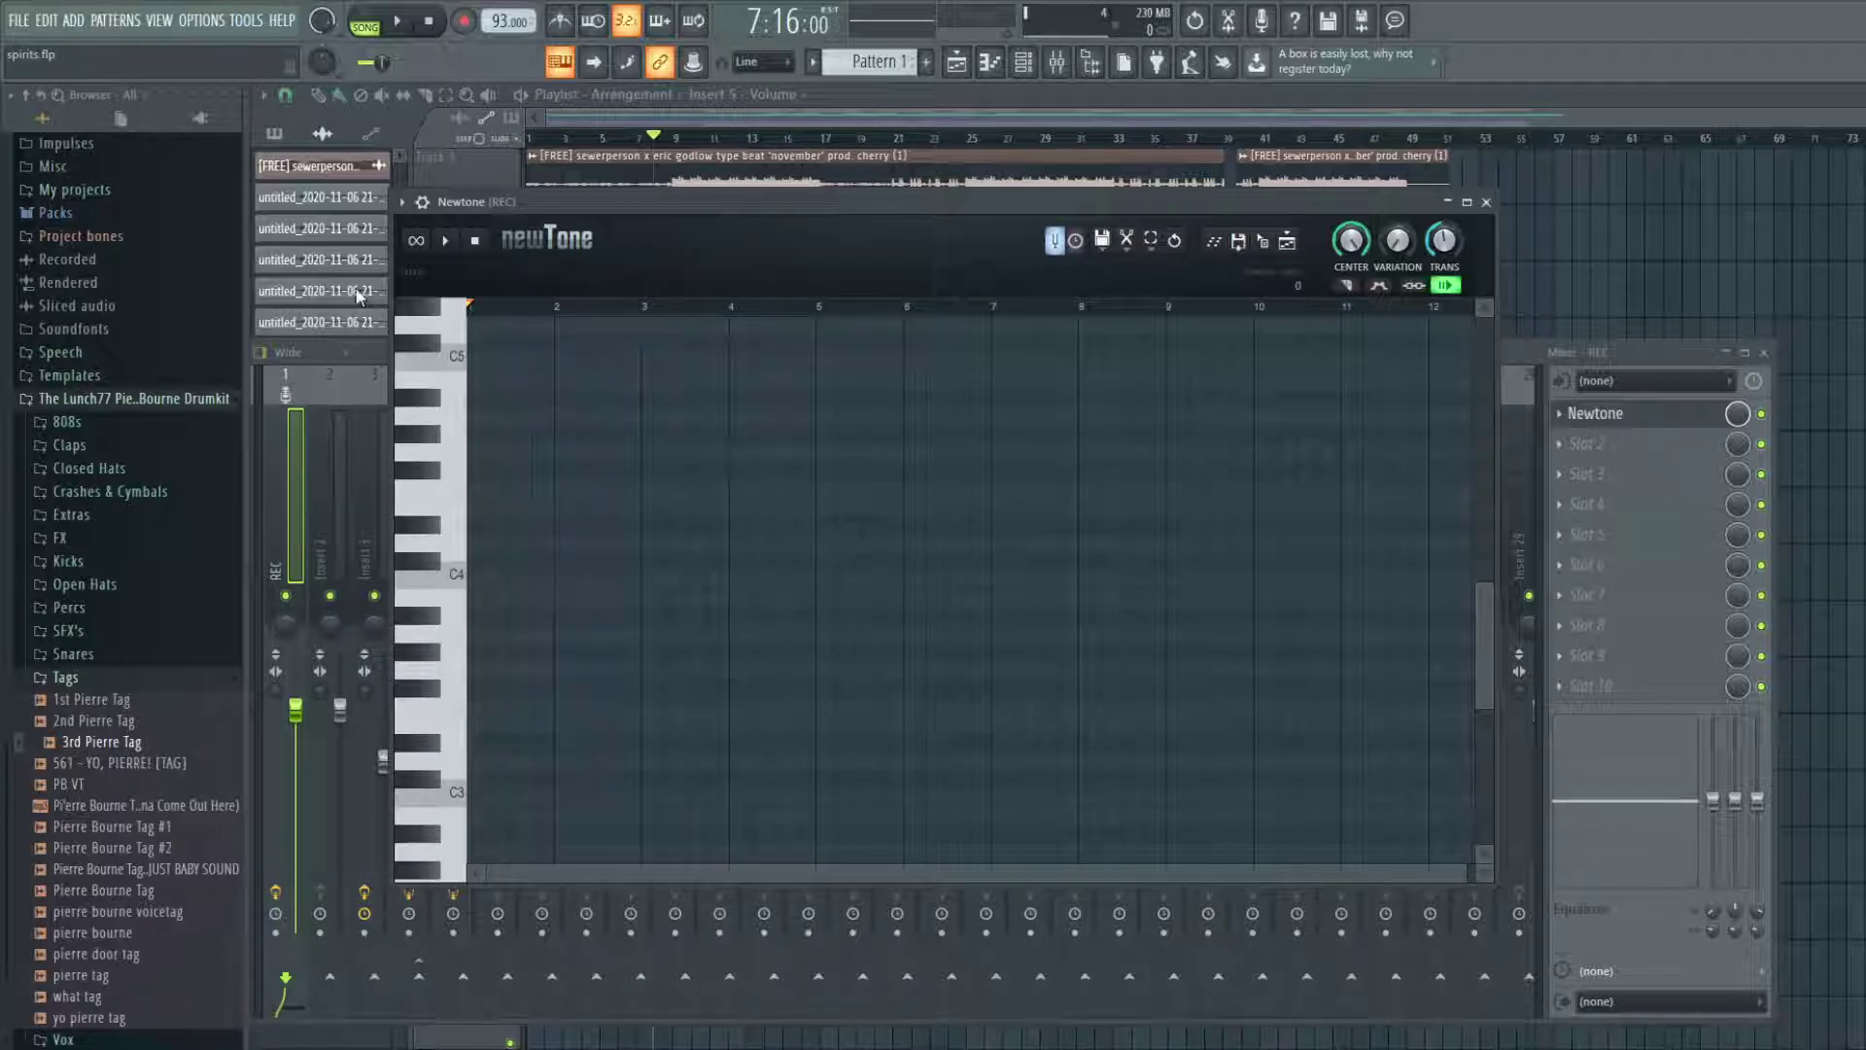
- Load the vocal recording 2.mp3 into Newtone and set its pitch Center to maximum
drag(297, 294, 1035, 492)
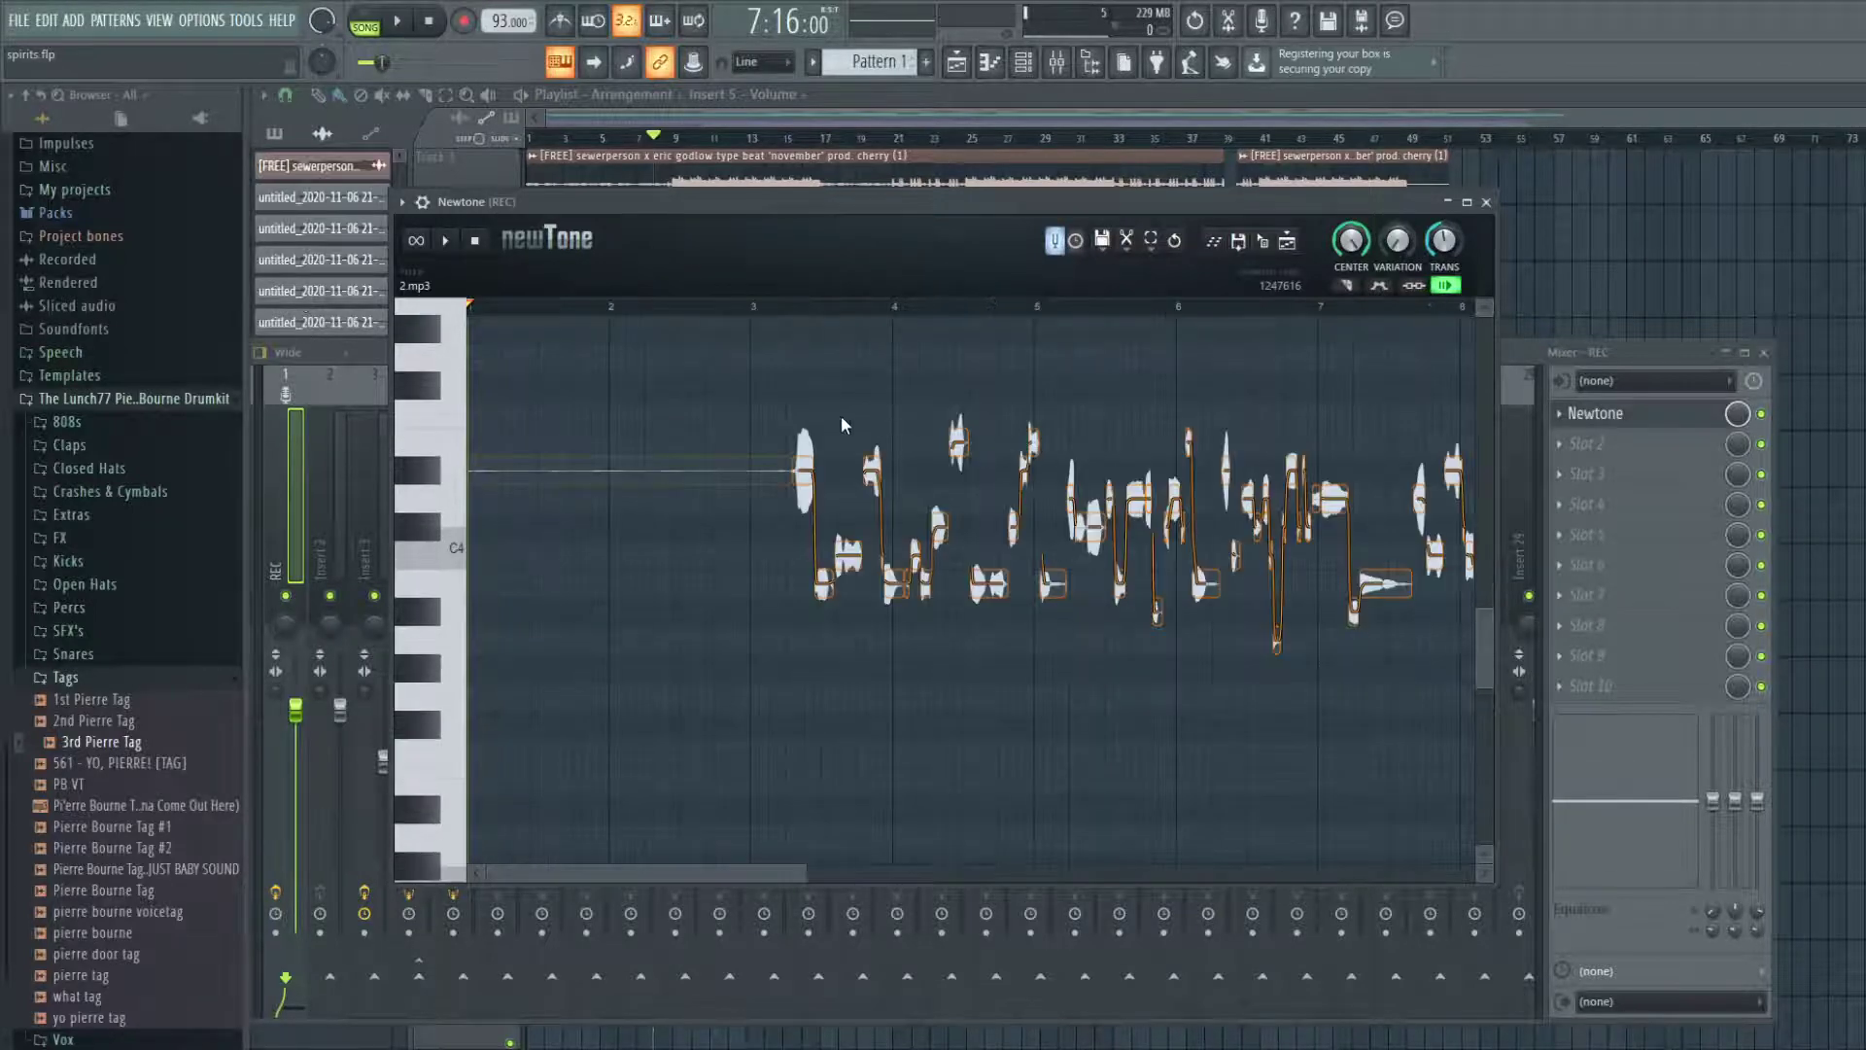
drag(646, 876, 862, 872)
scroll(981, 601, up, 1)
click(690, 476)
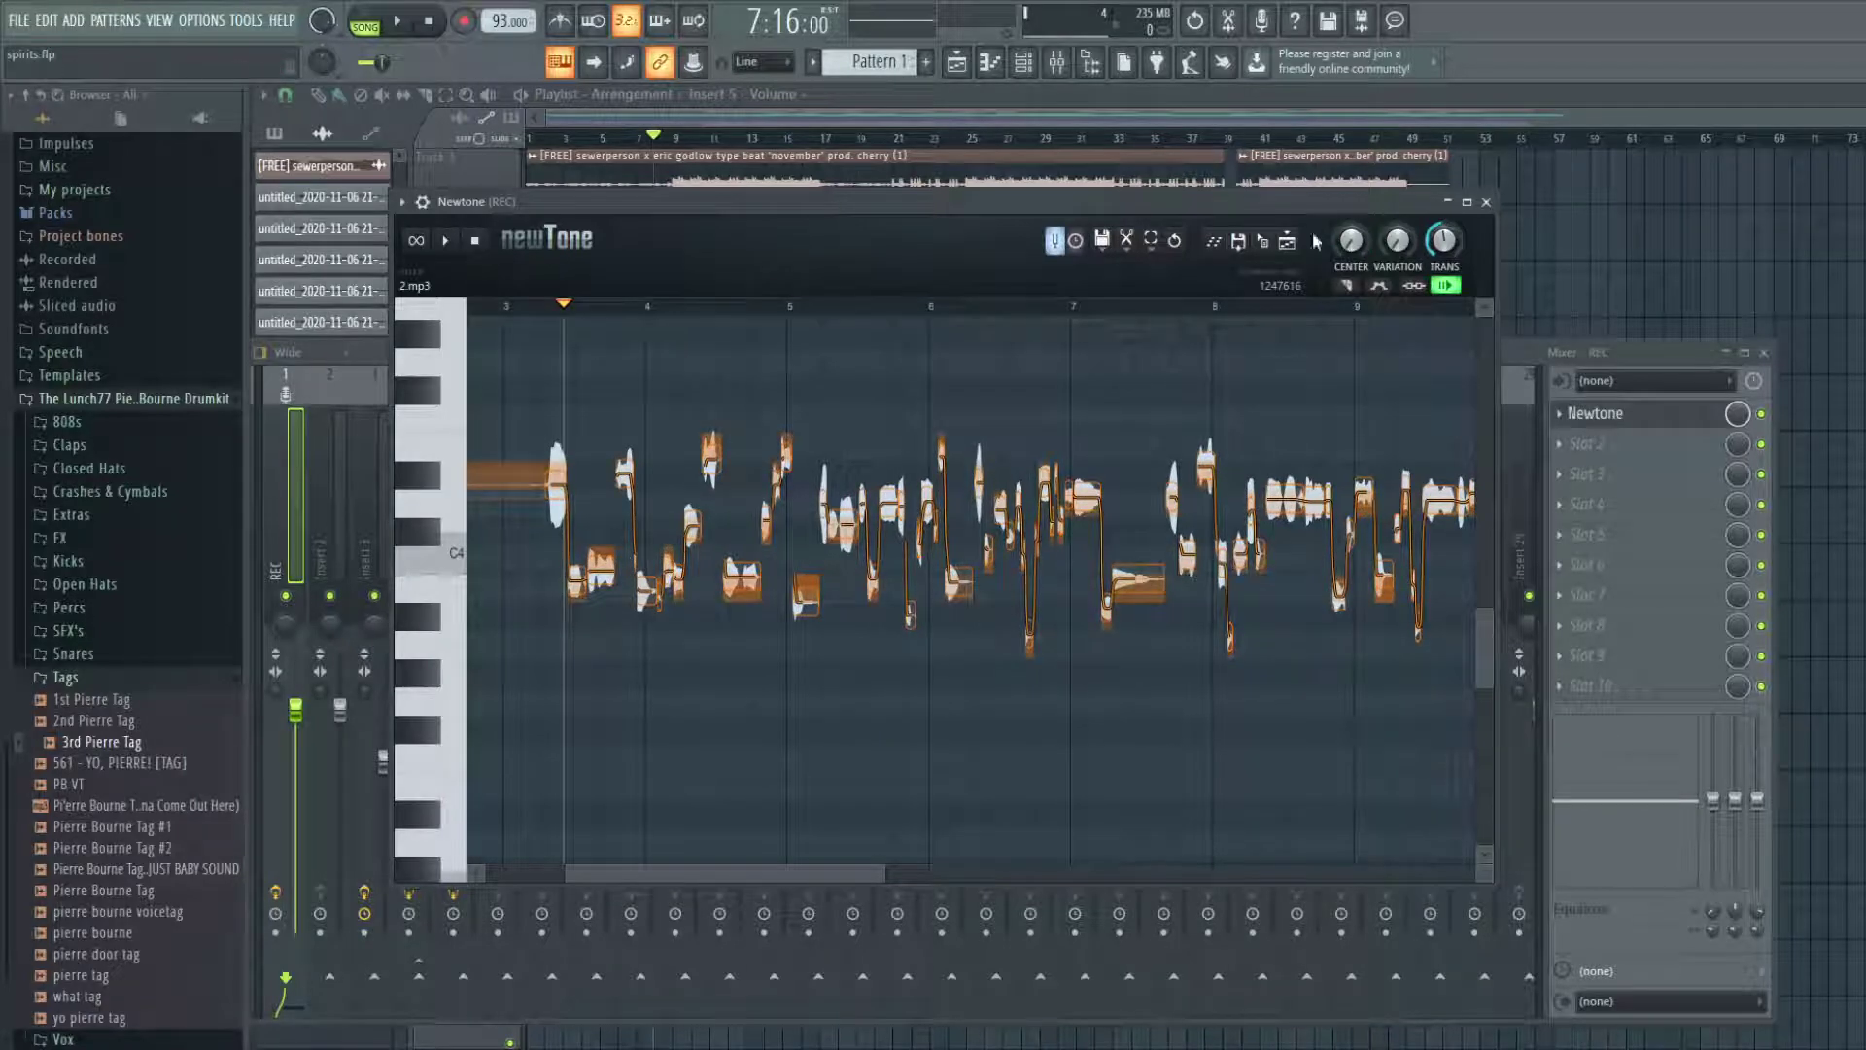
drag(1349, 253, 1350, 243)
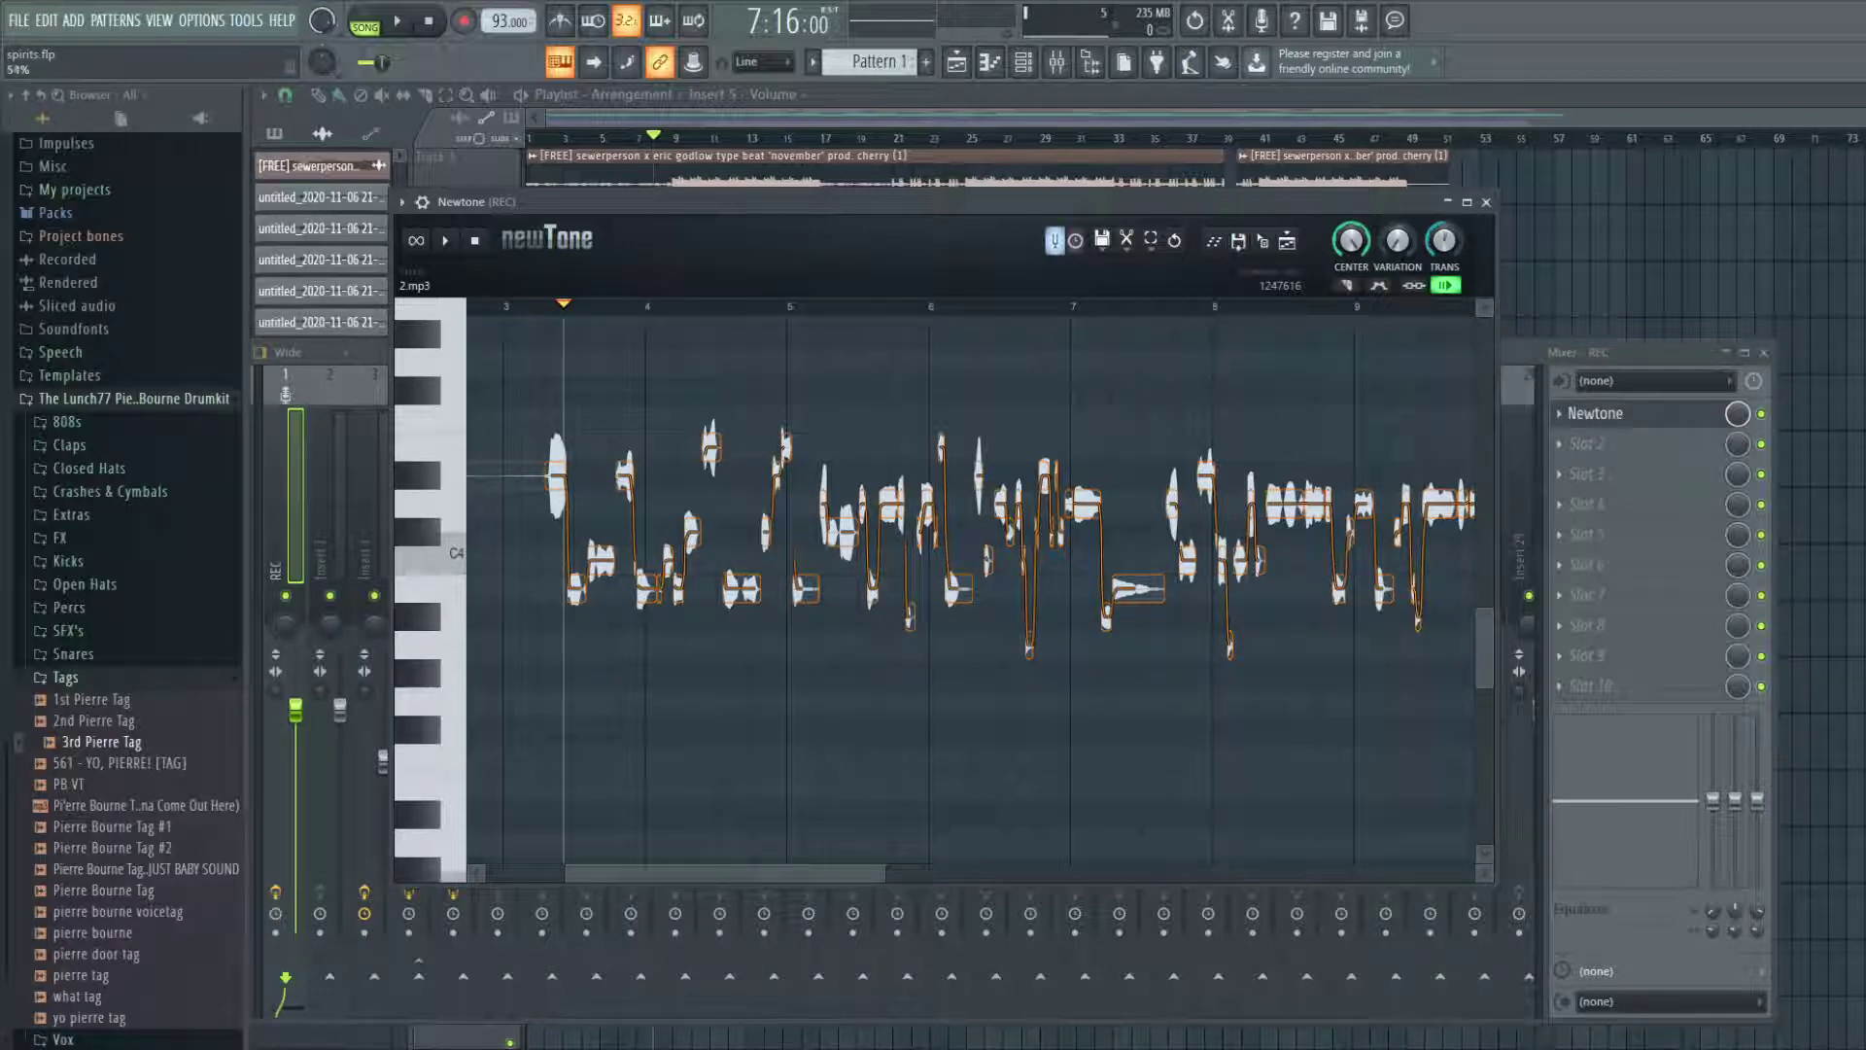
click(1486, 202)
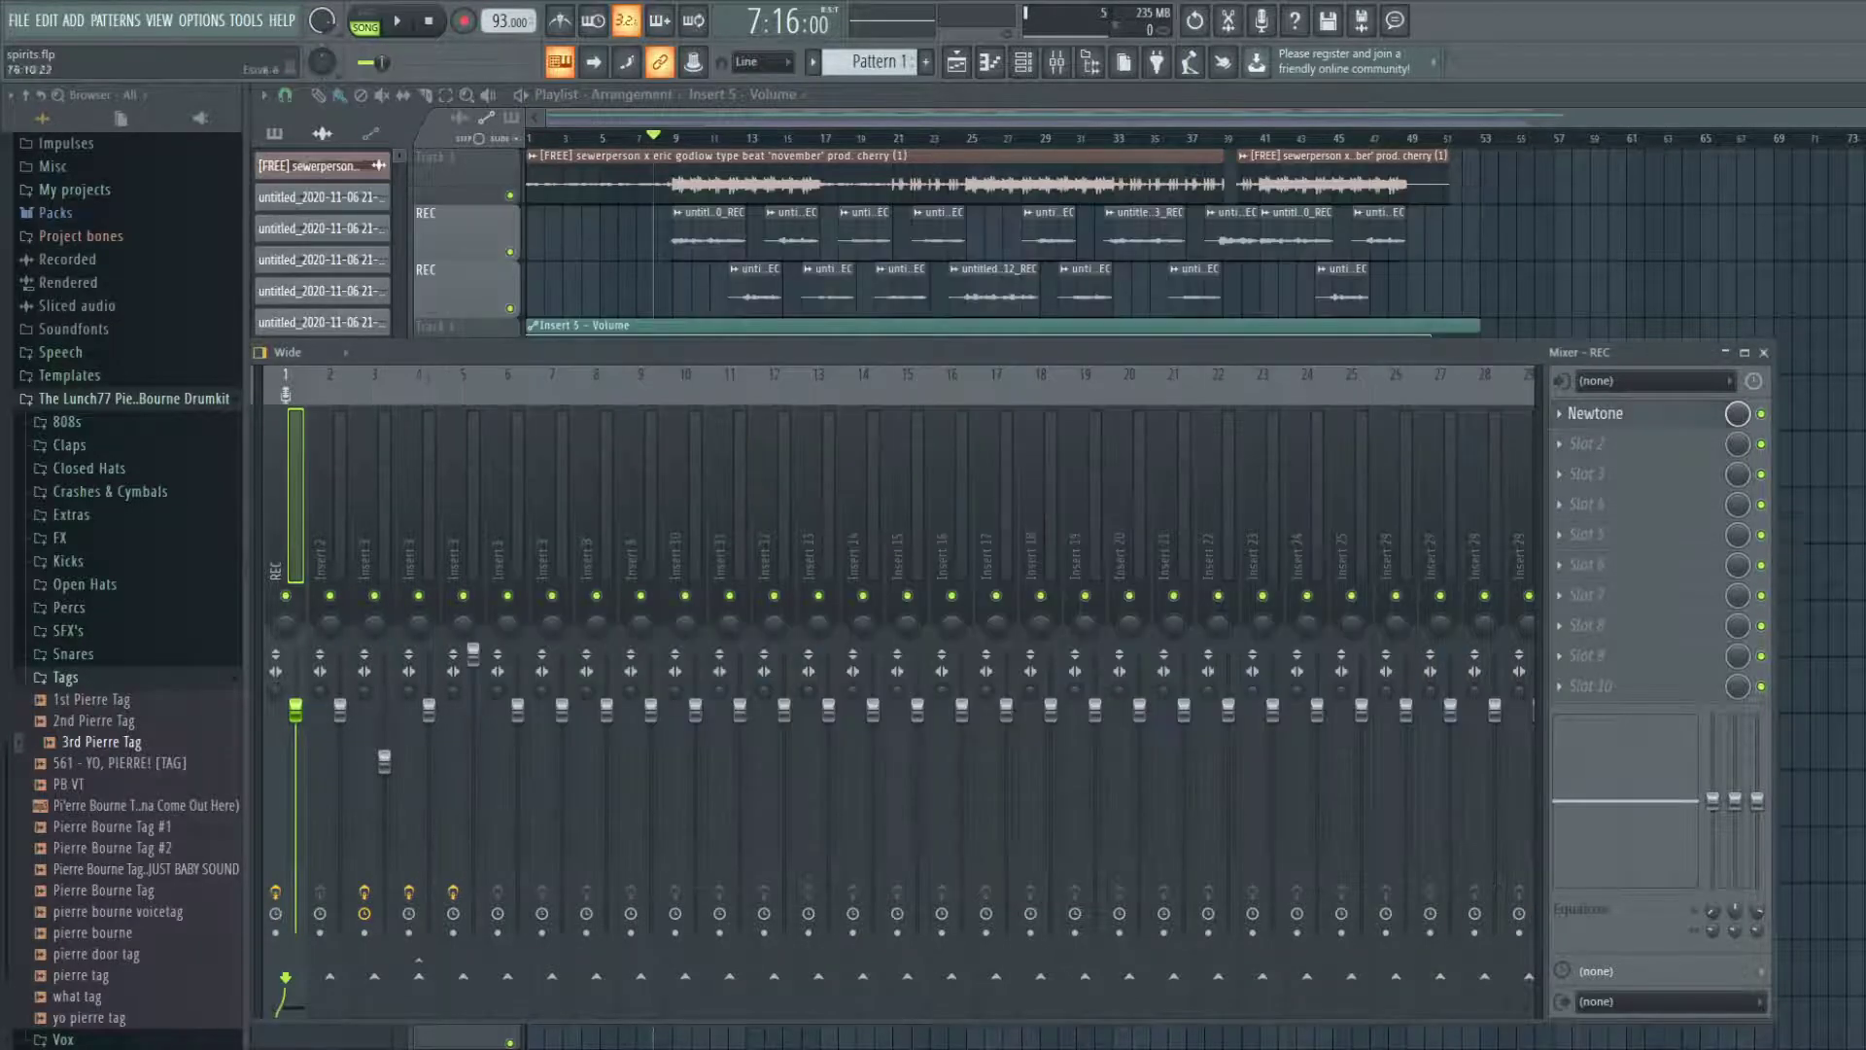
- Reopen Newtone on the REC insert and raise the short note just after bar 7 by one semitone, from A#3 to B3
click(930, 129)
drag(928, 124, 813, 154)
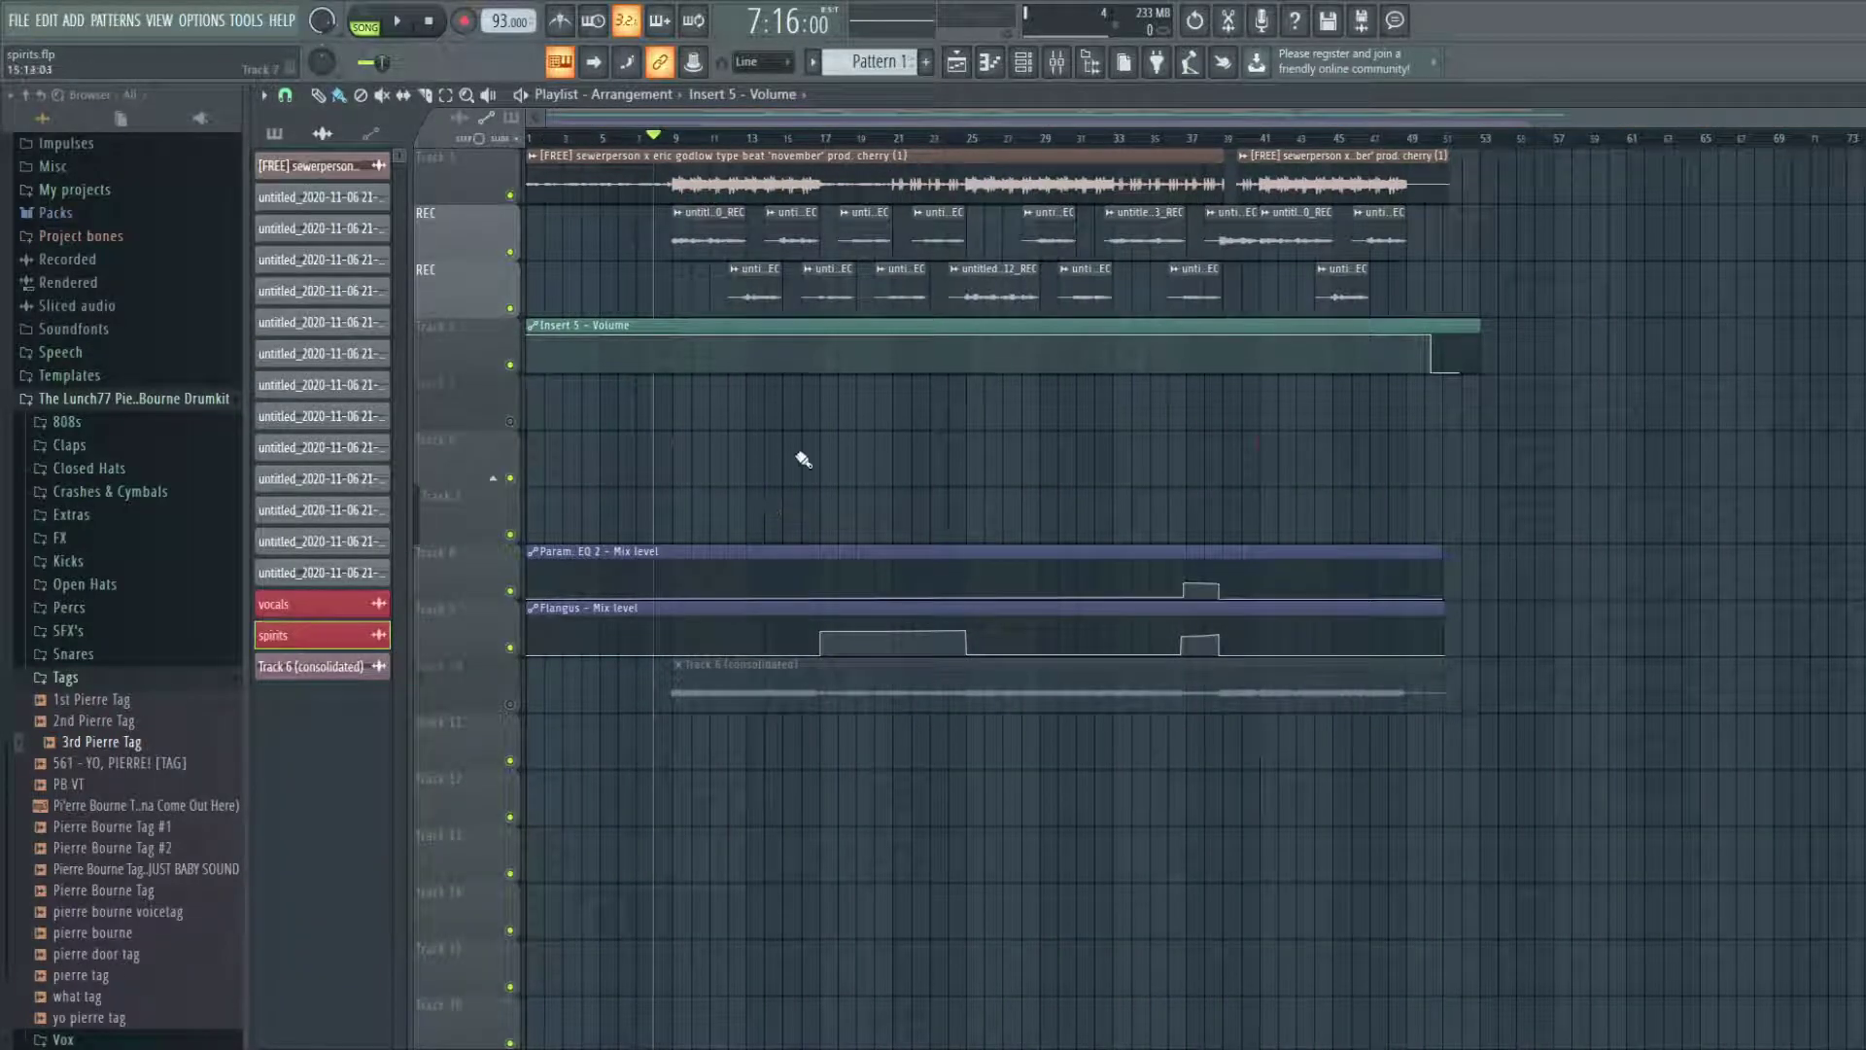
click(1056, 62)
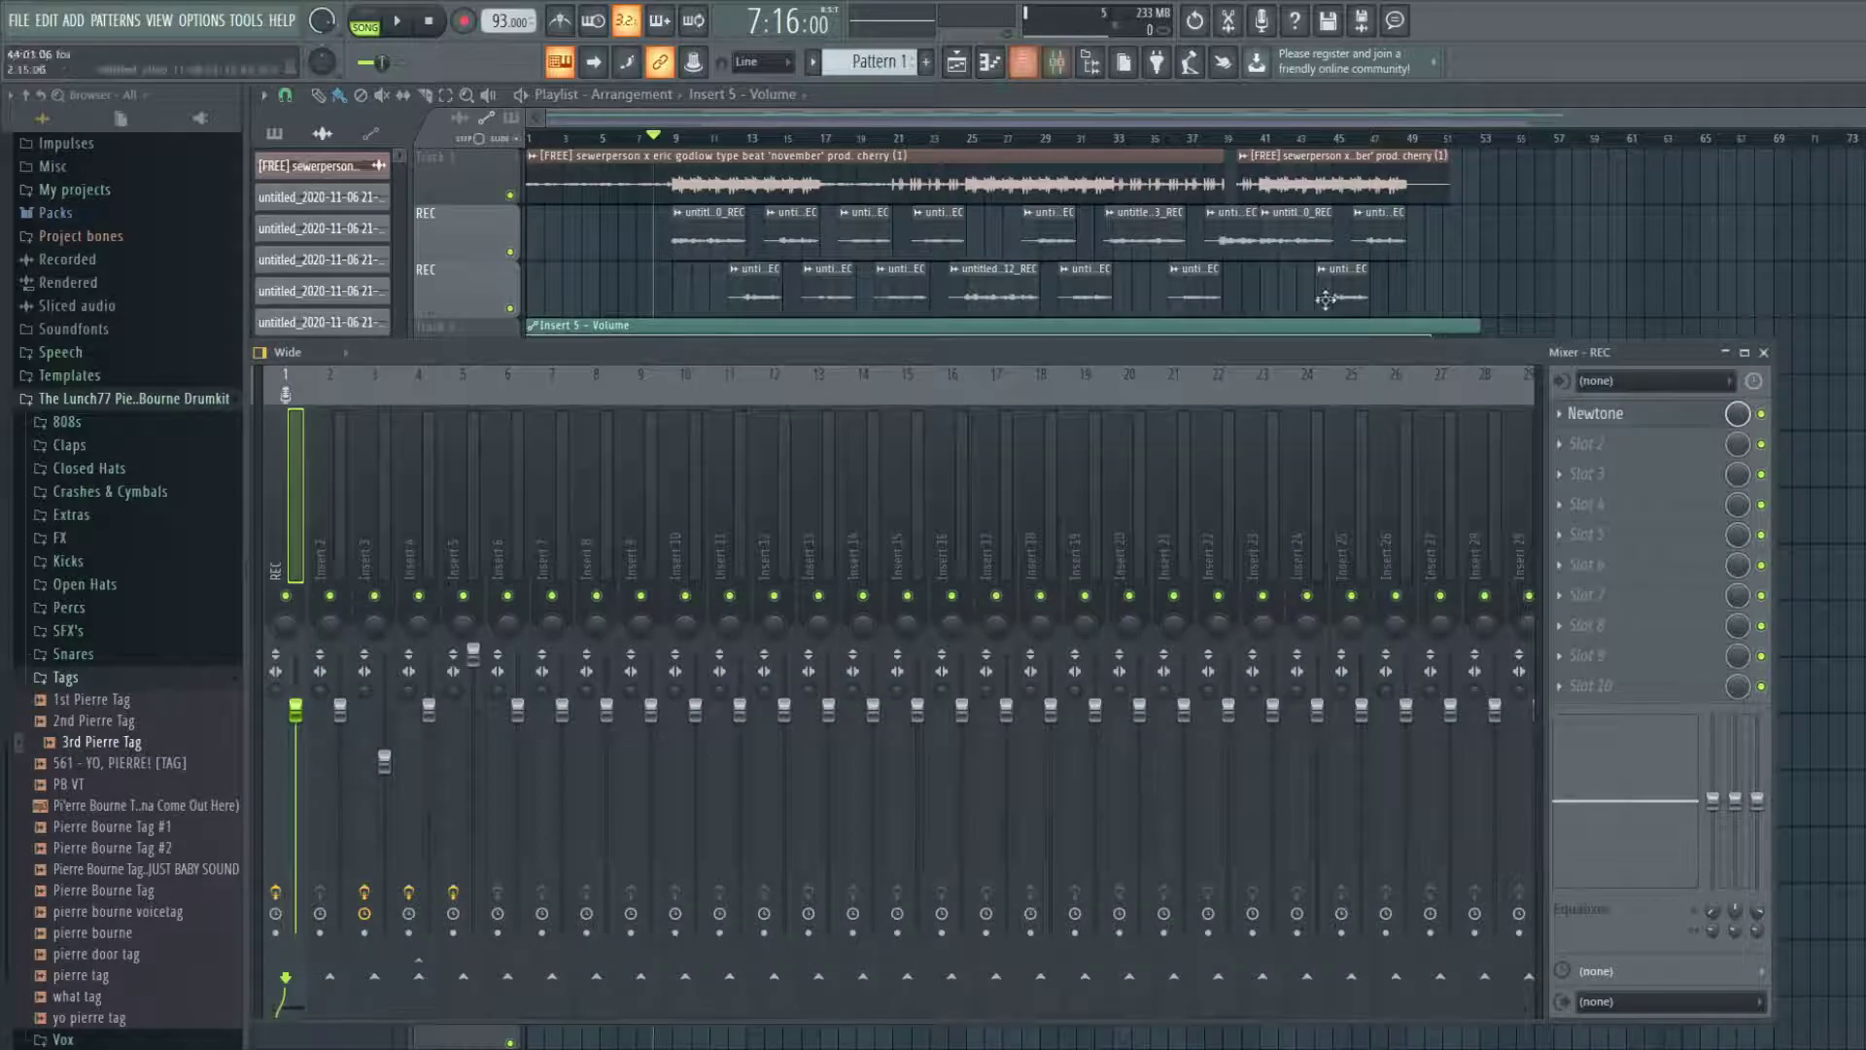
click(1595, 413)
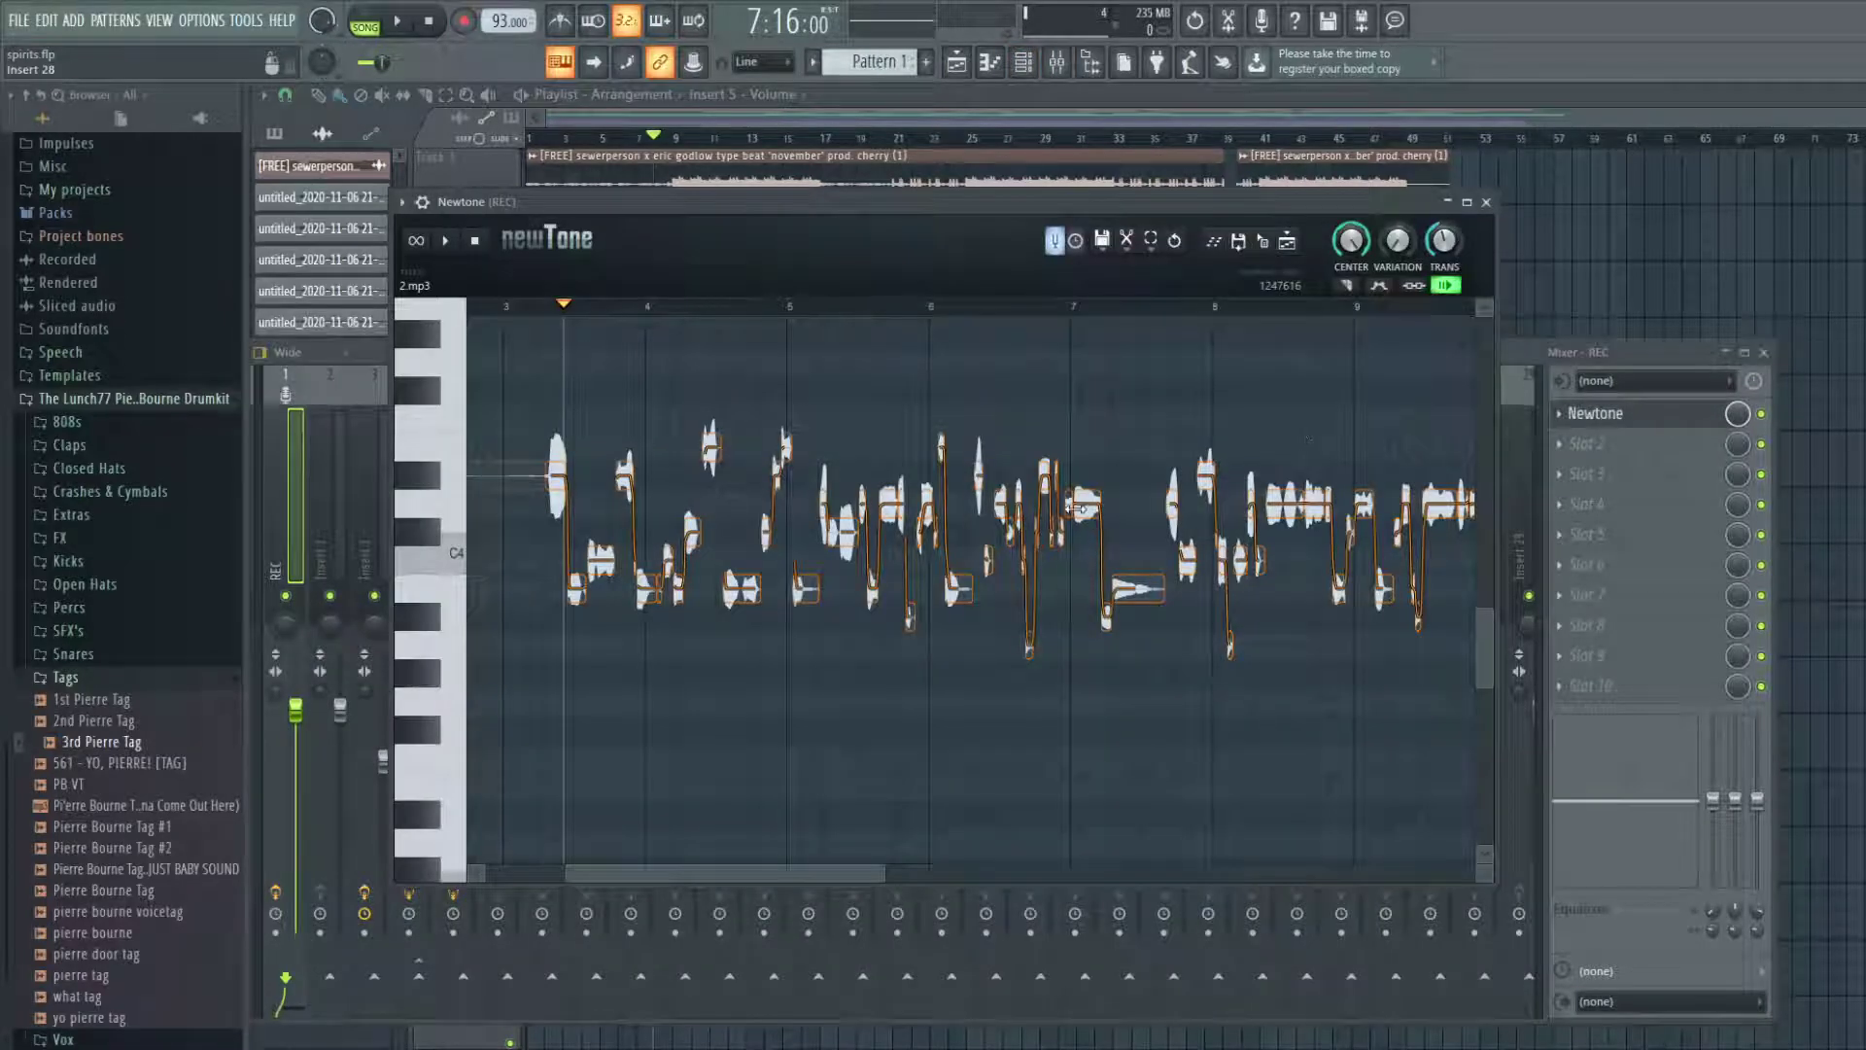
click(1079, 306)
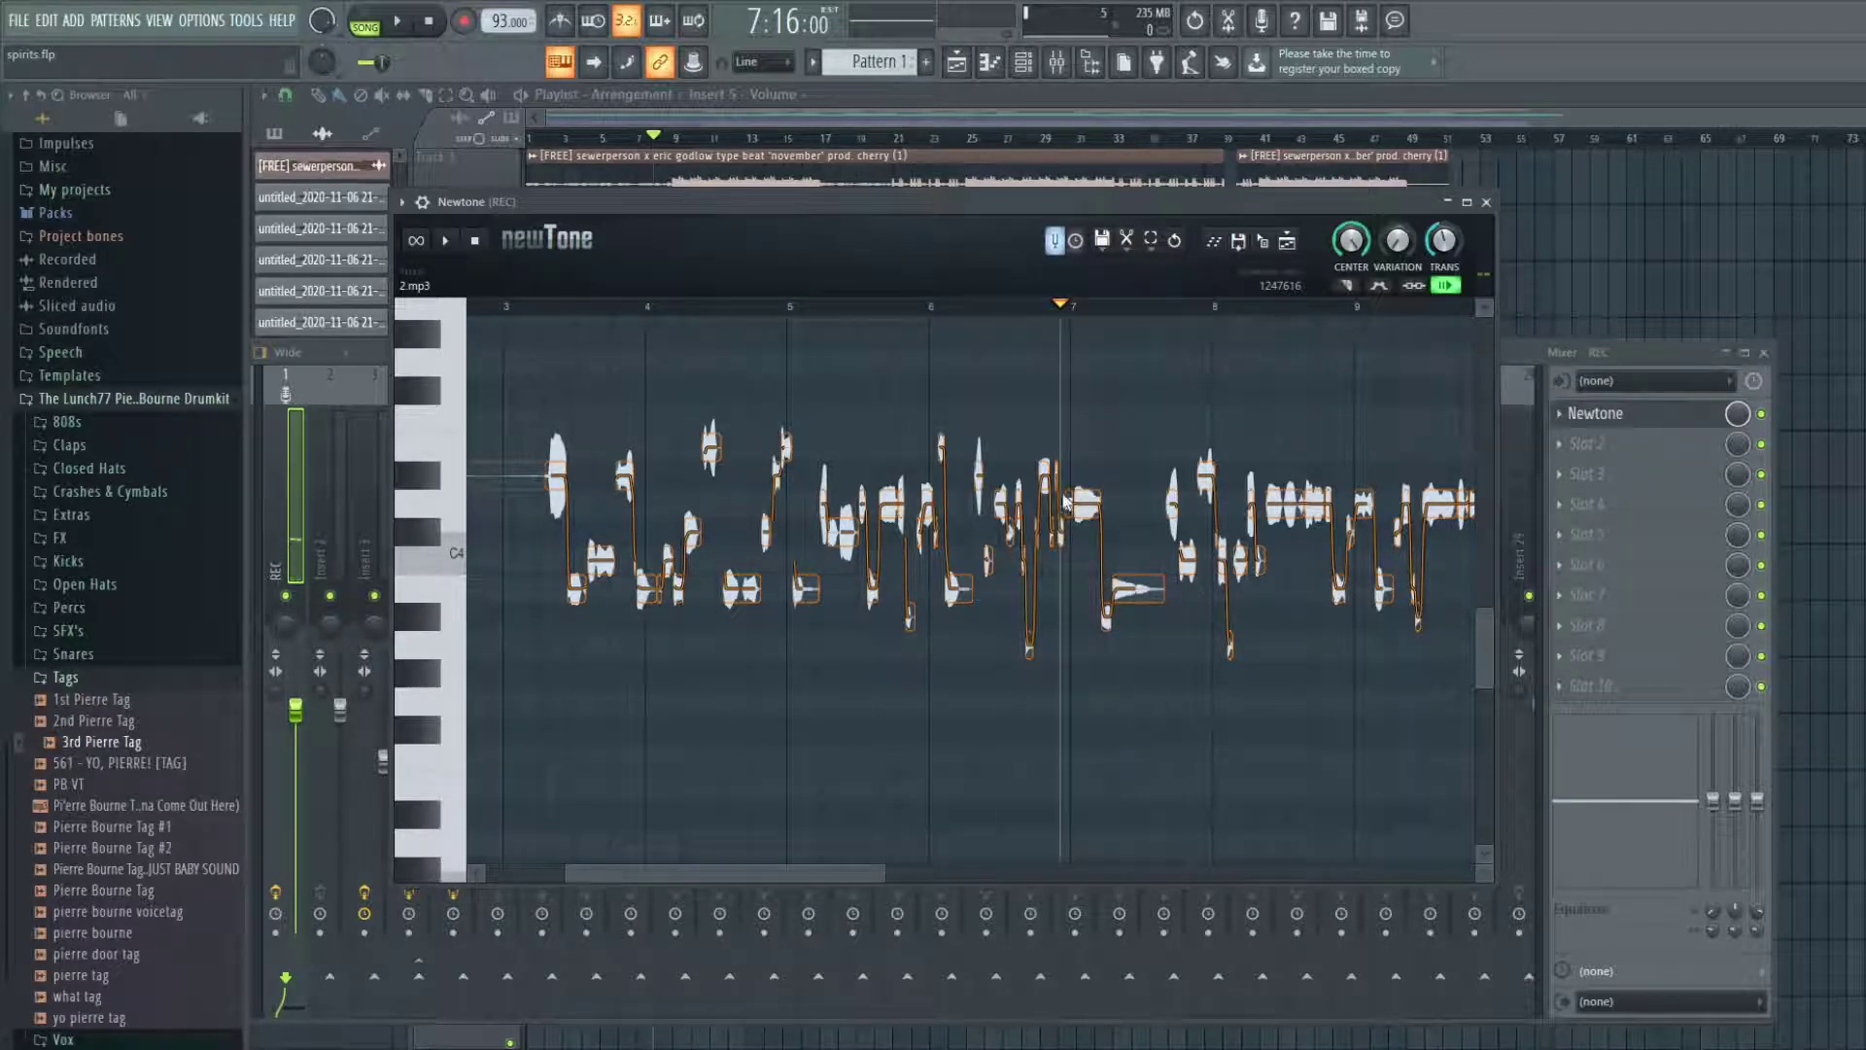
drag(1105, 607, 1108, 591)
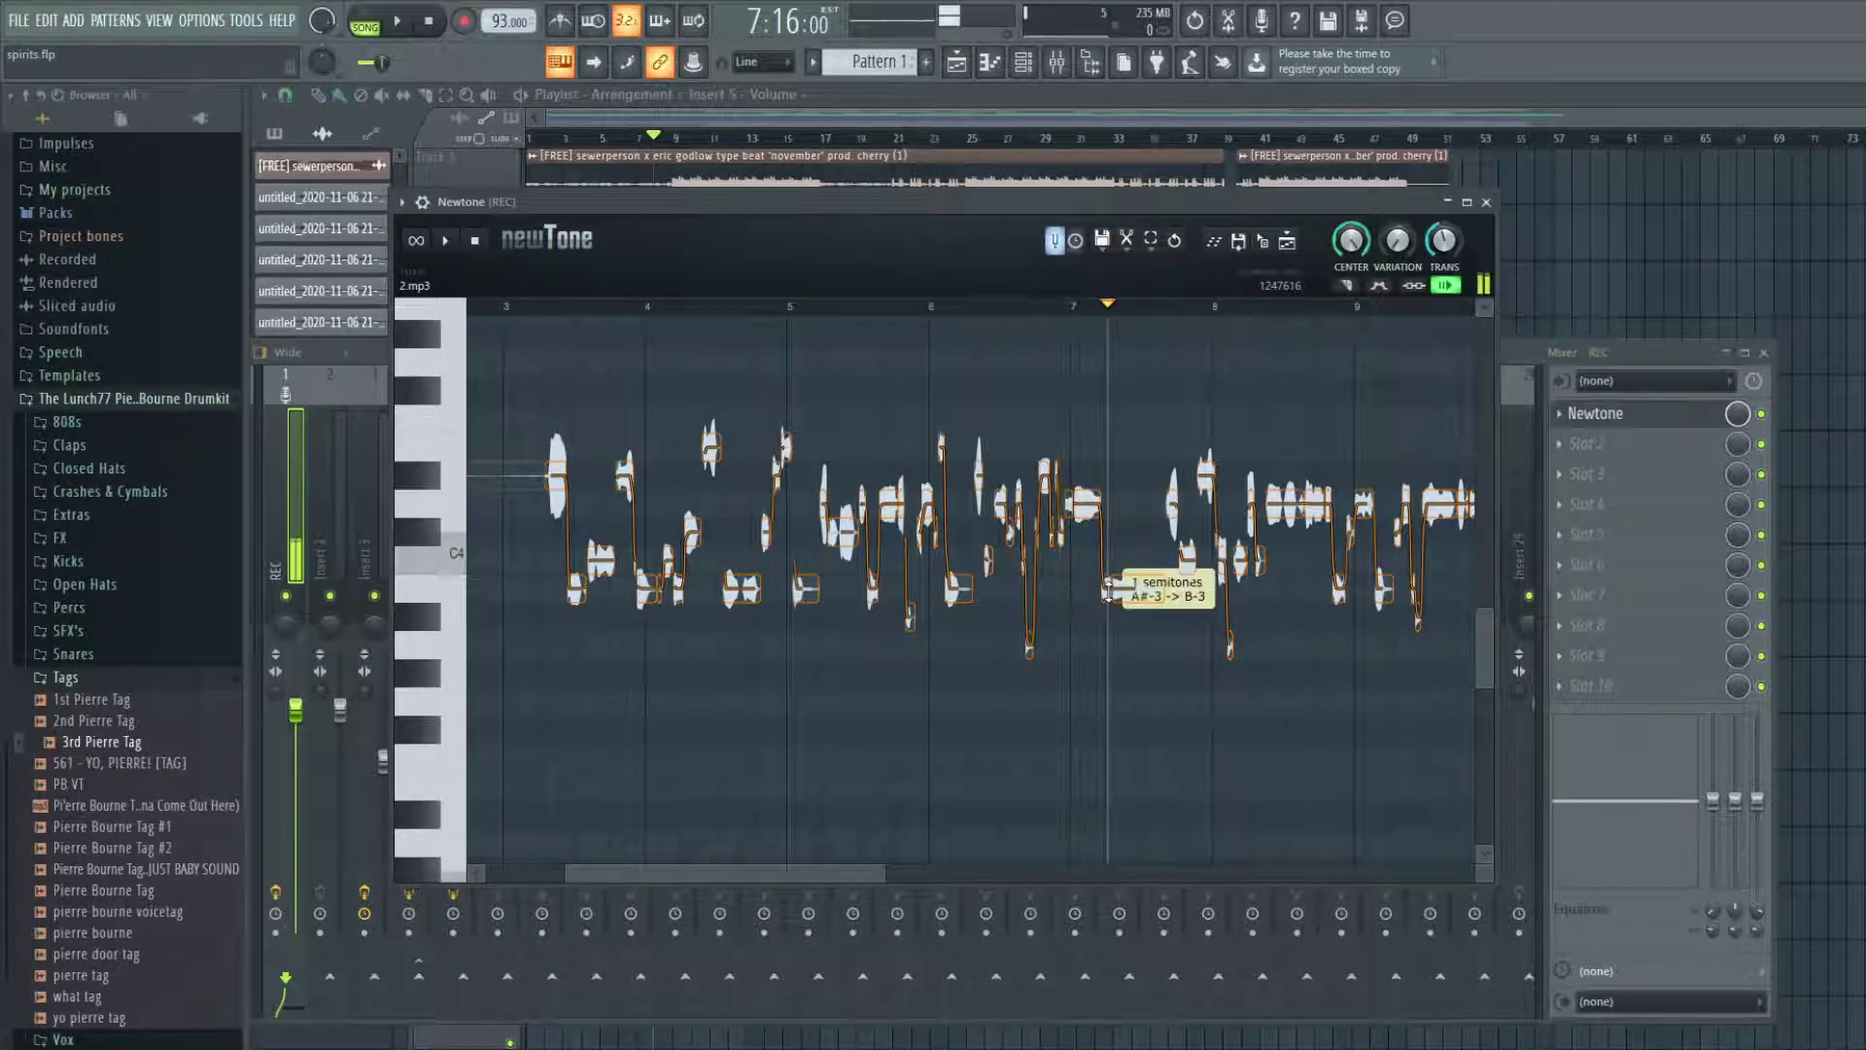
- Play back the corrected phrase from just after bar 7 in Newtone and return to the playlist
click(1086, 307)
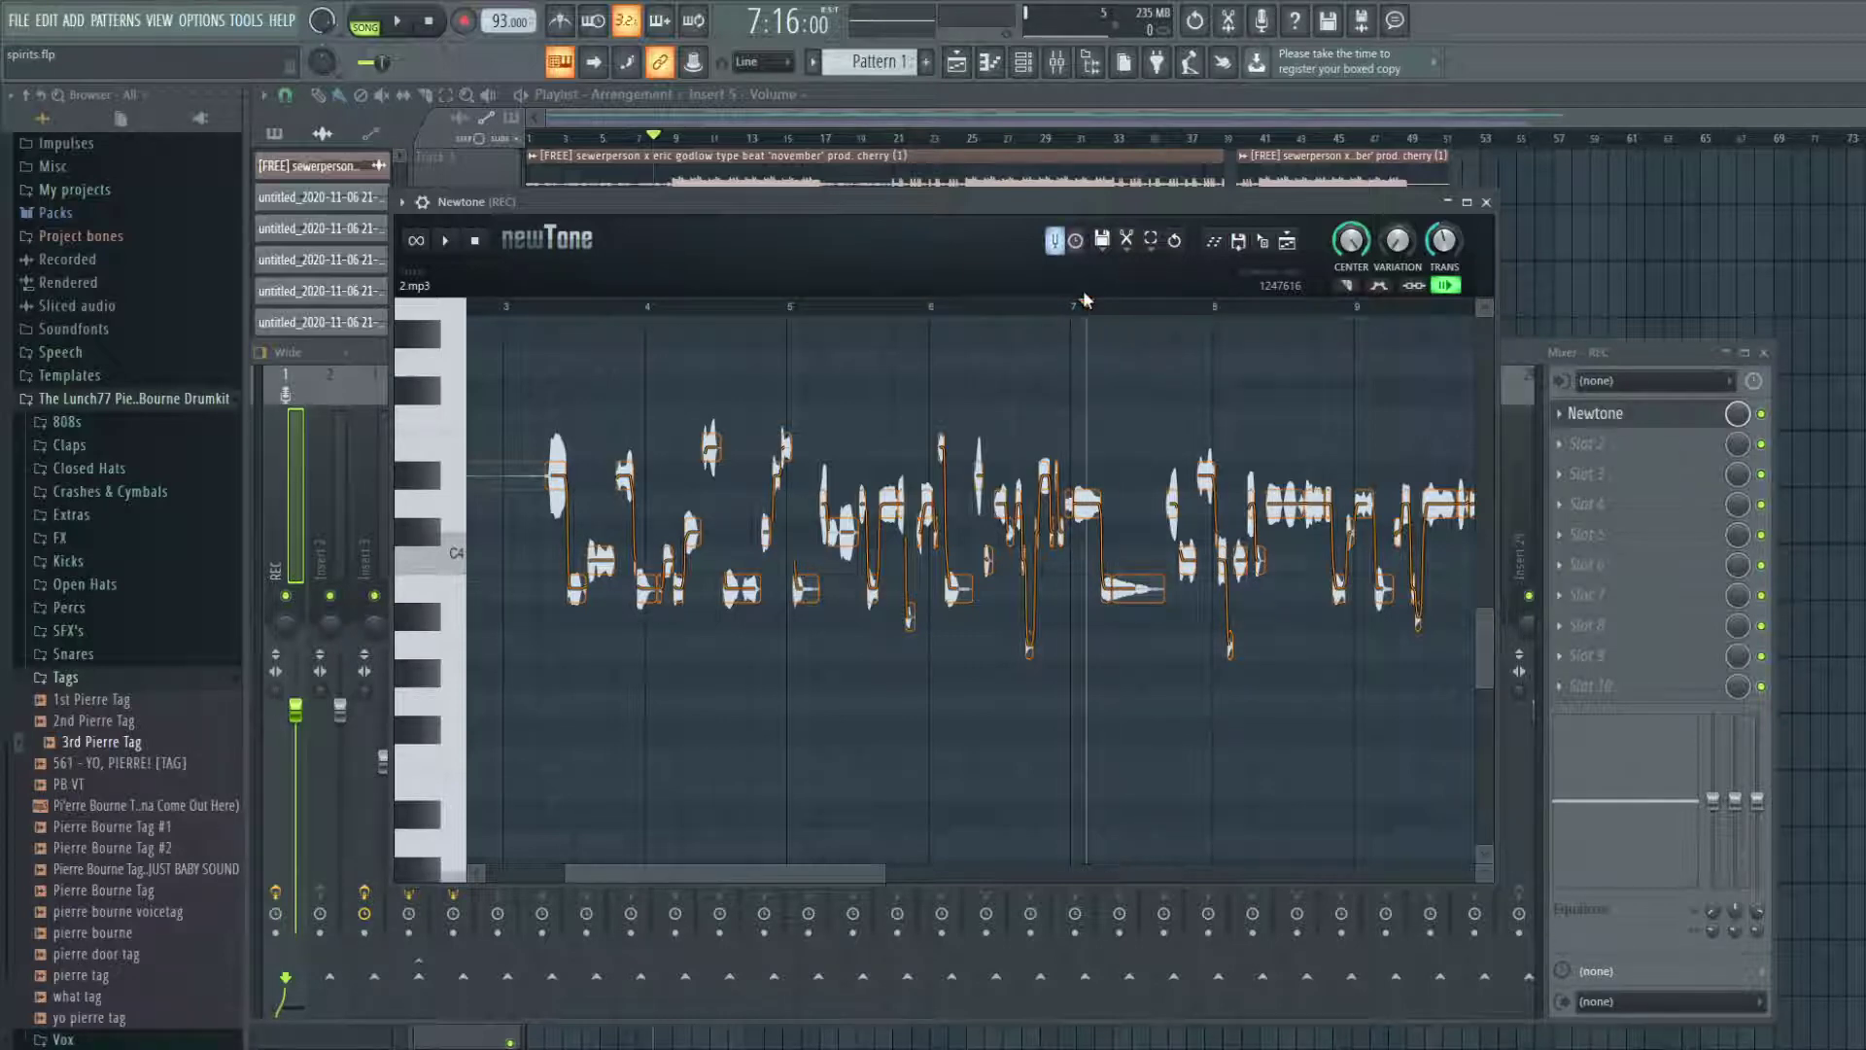
click(1086, 303)
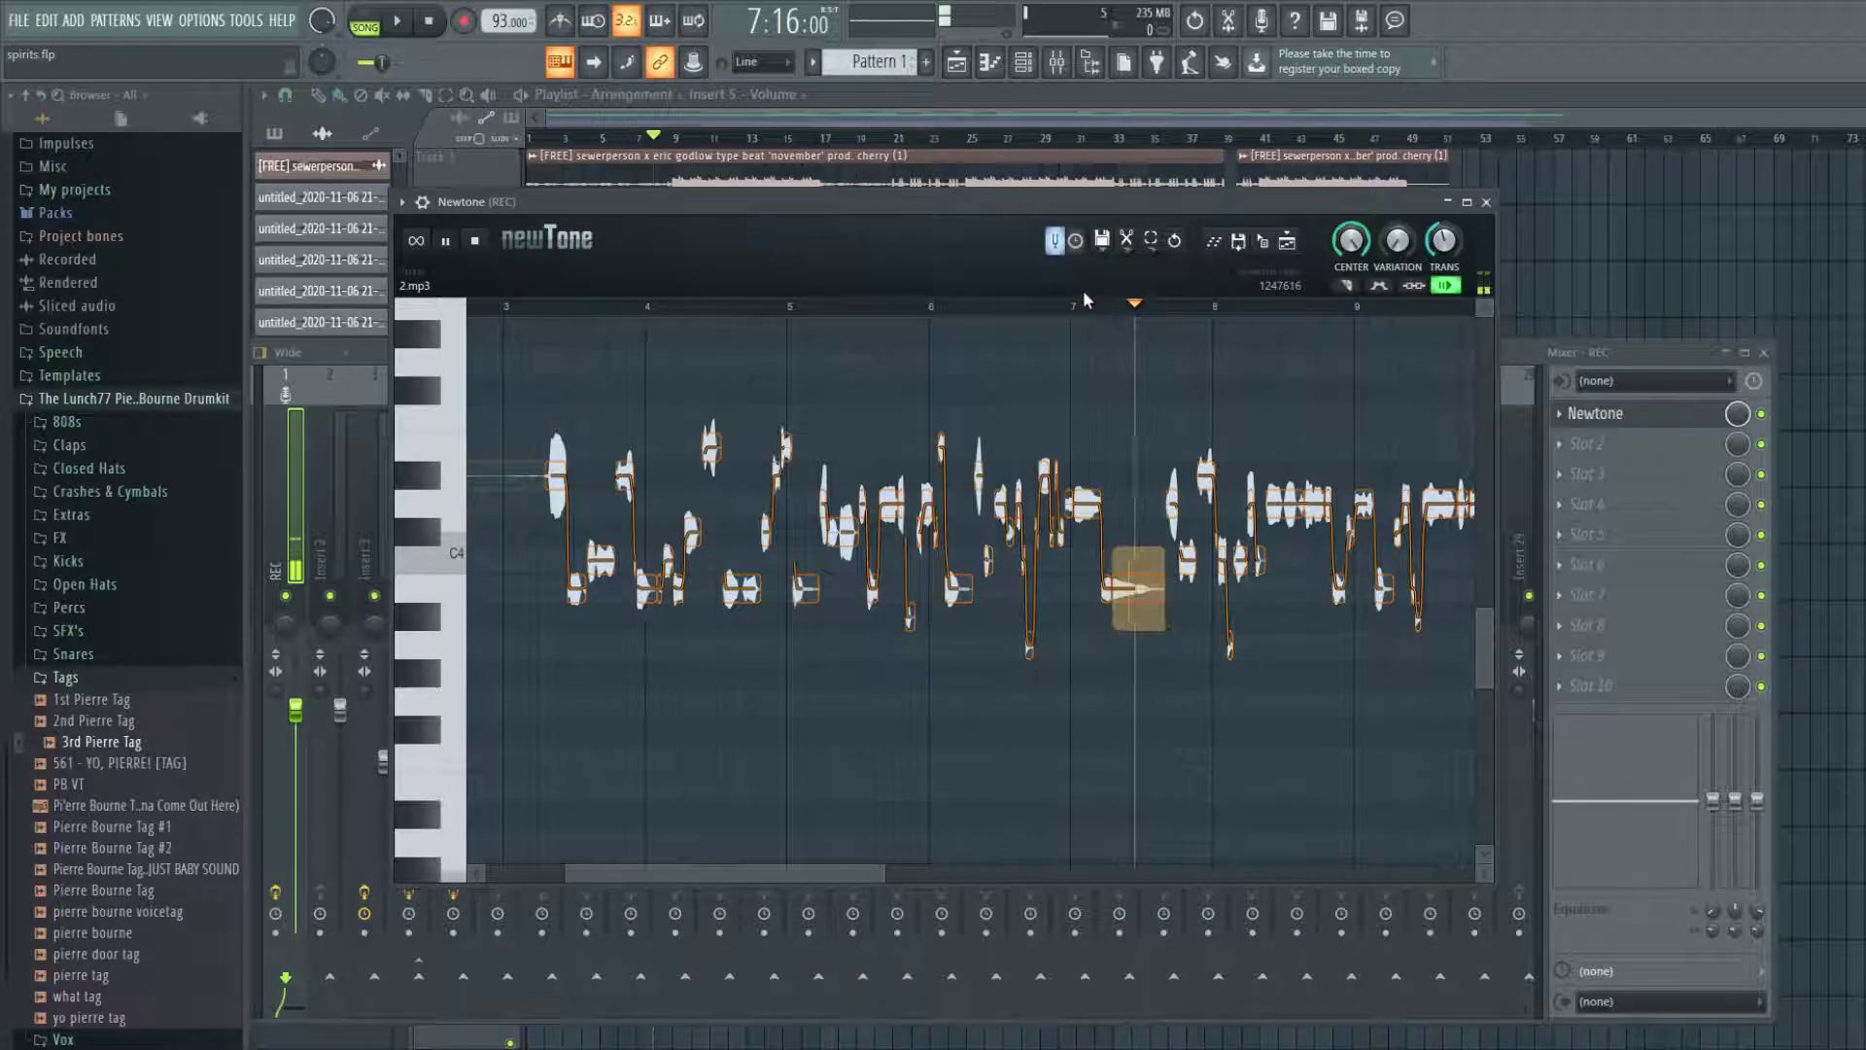
click(1487, 202)
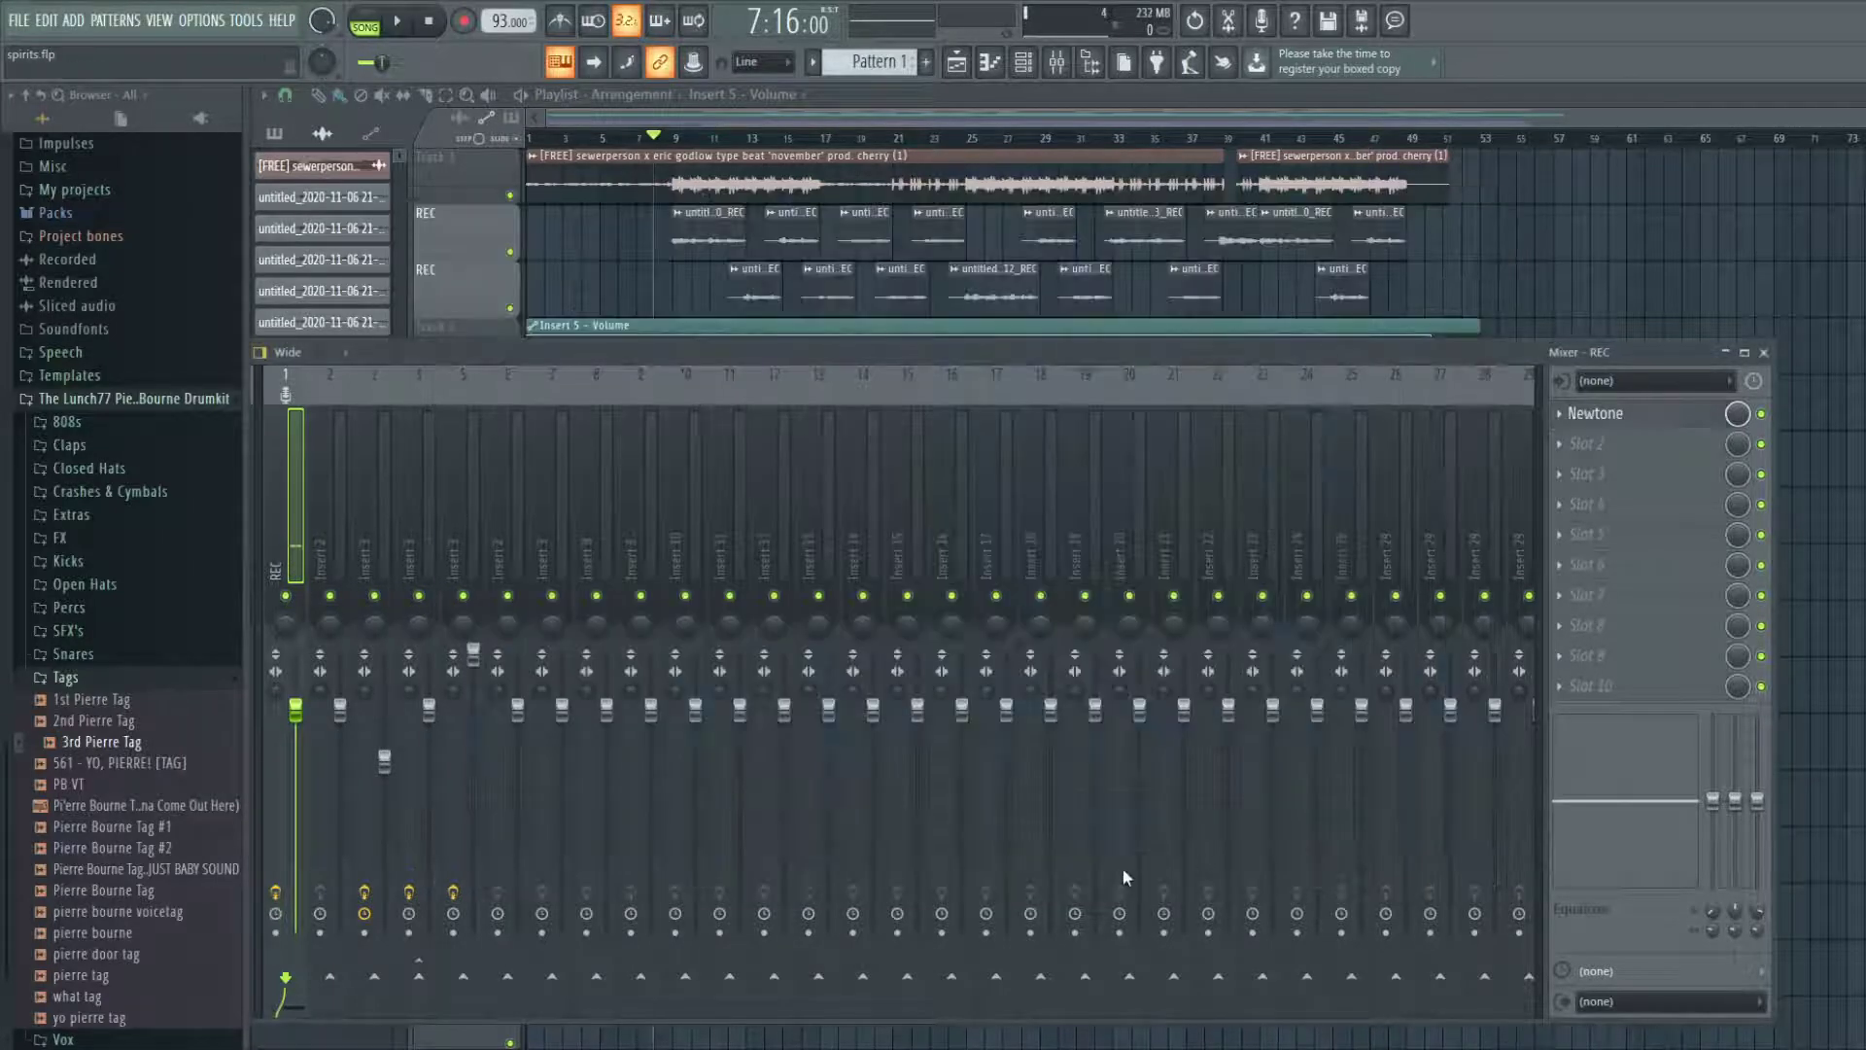
click(810, 123)
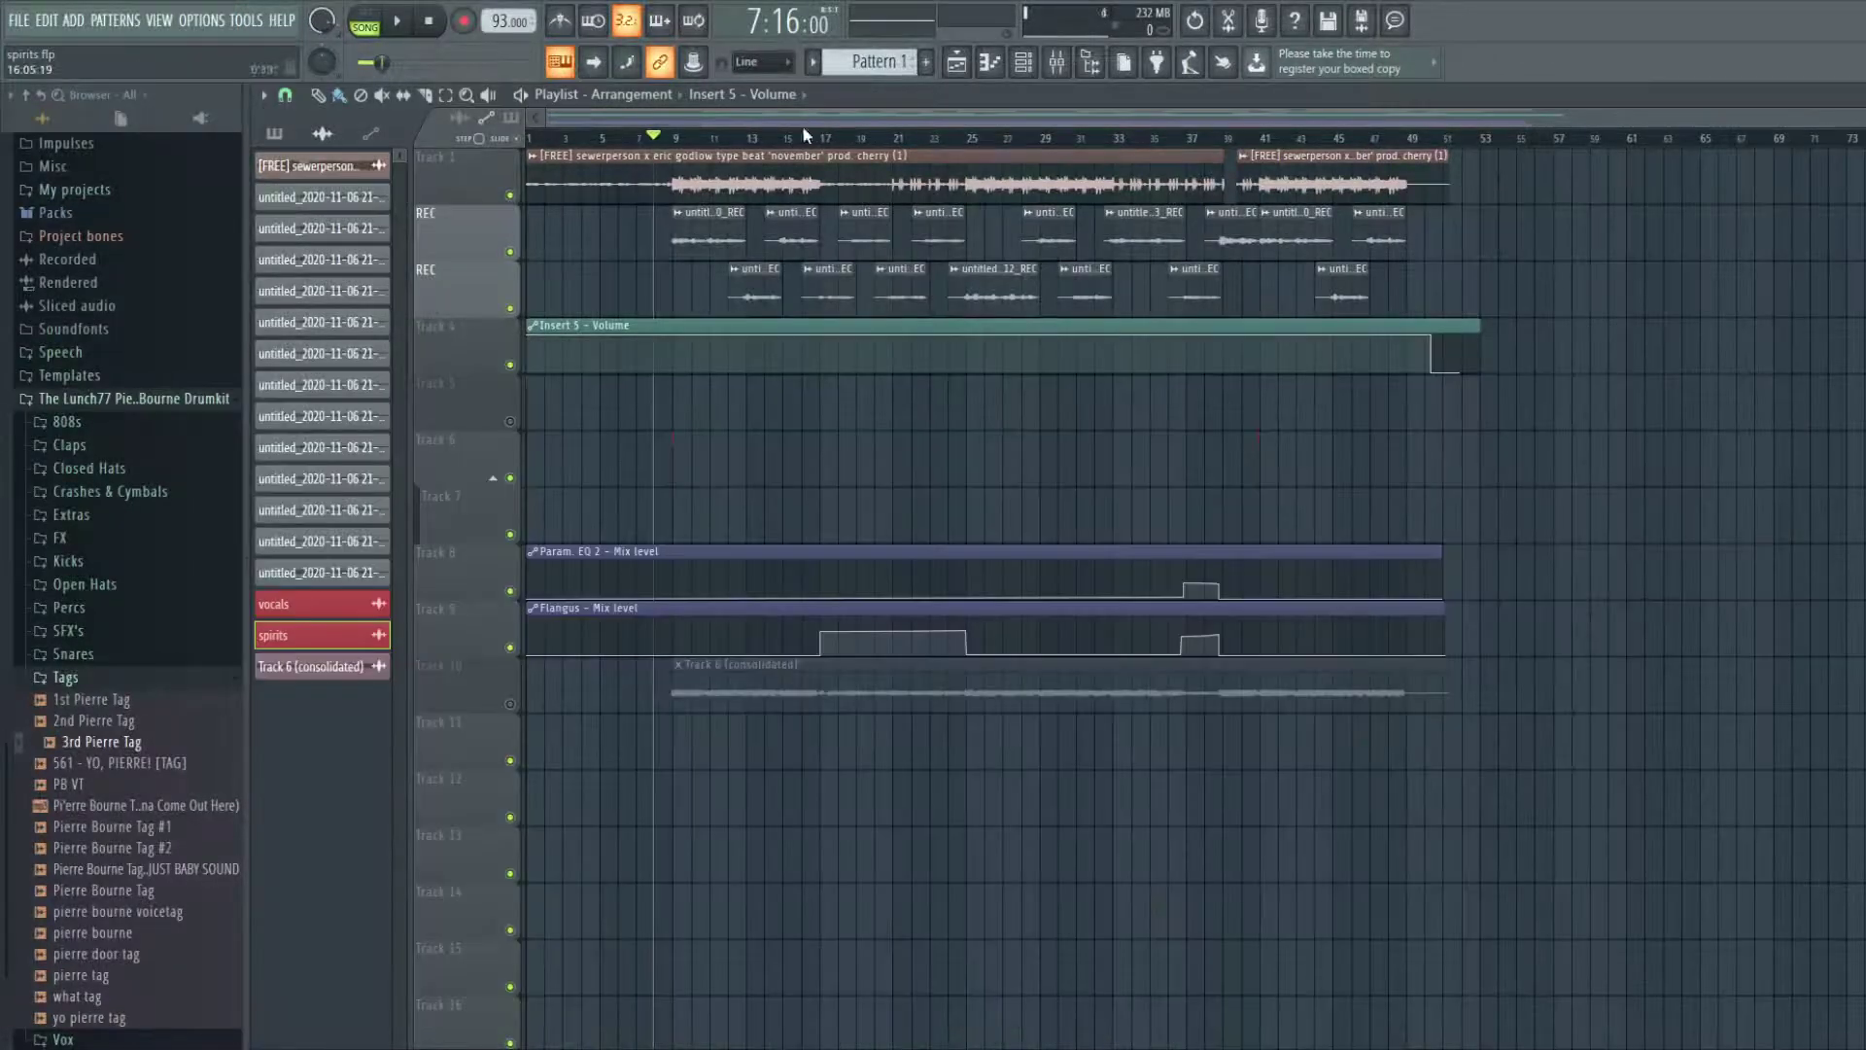
- Bring up the effect chain of mixer Insert 3 and examine its Auto-Tune Evo pitch correction settings
click(1057, 62)
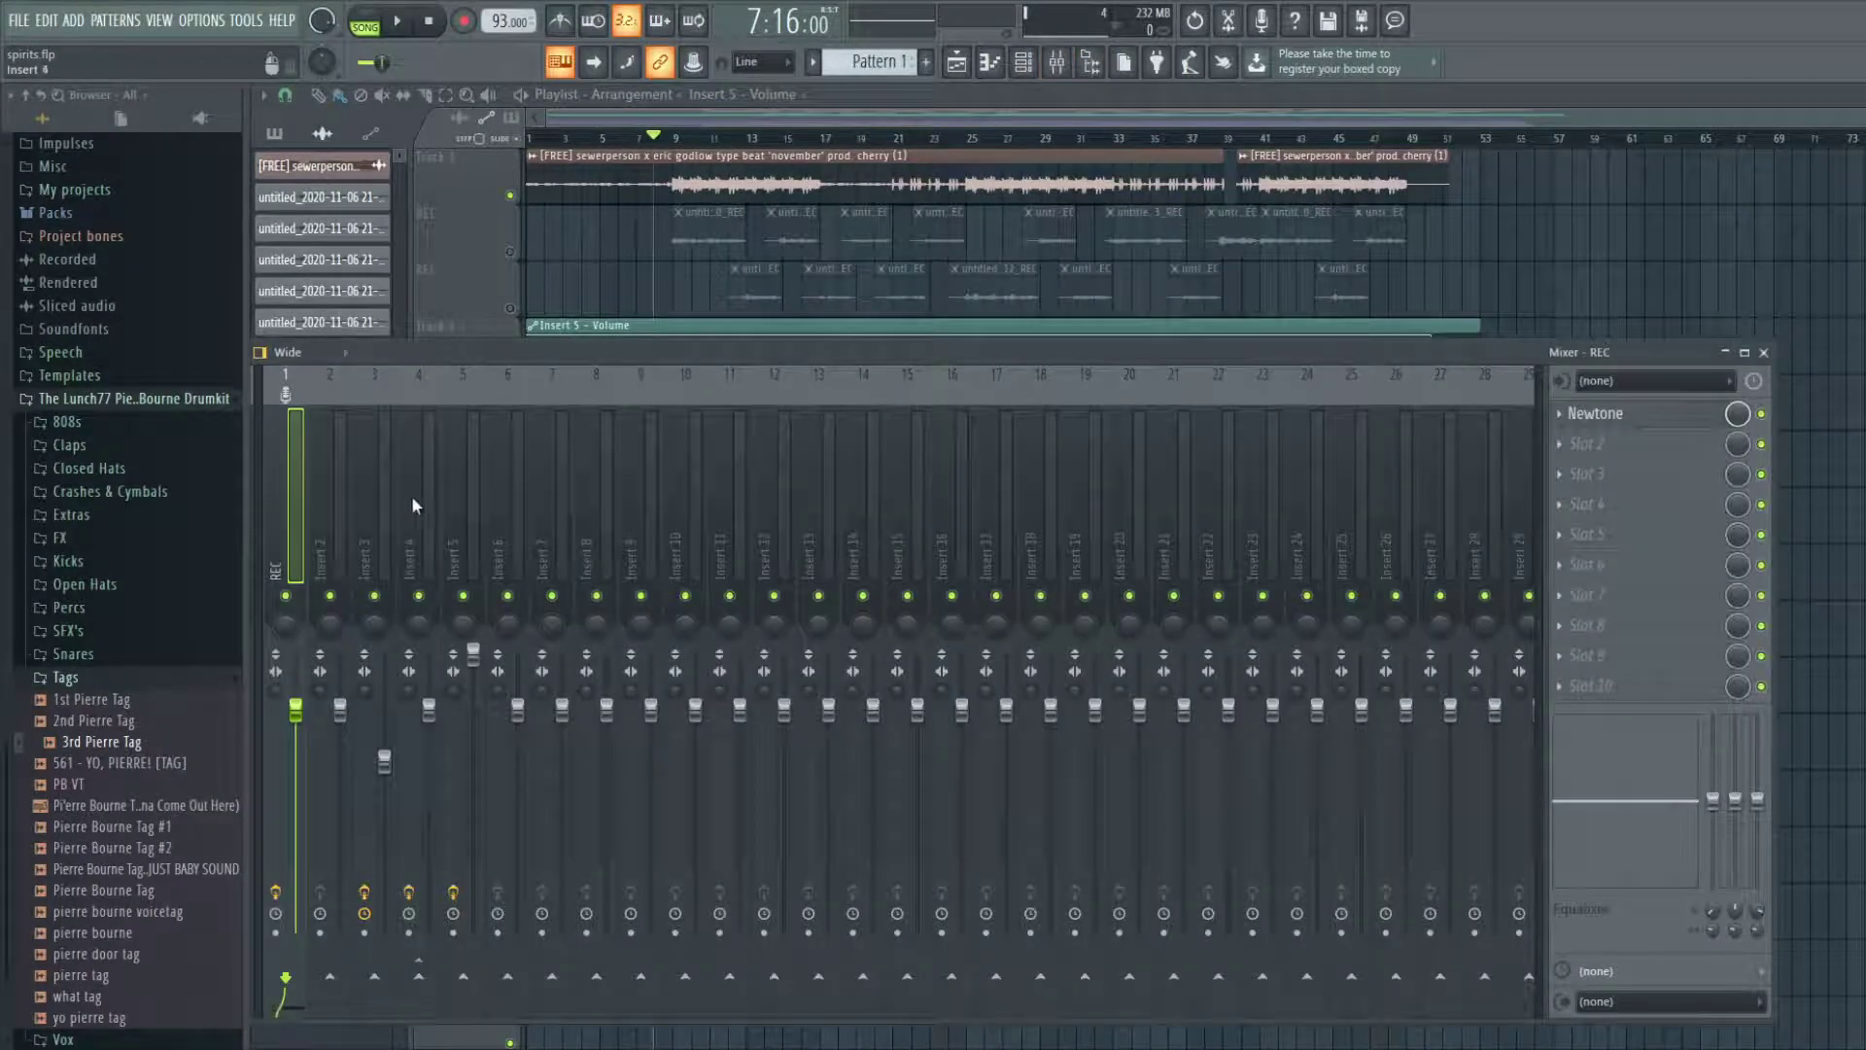
click(384, 491)
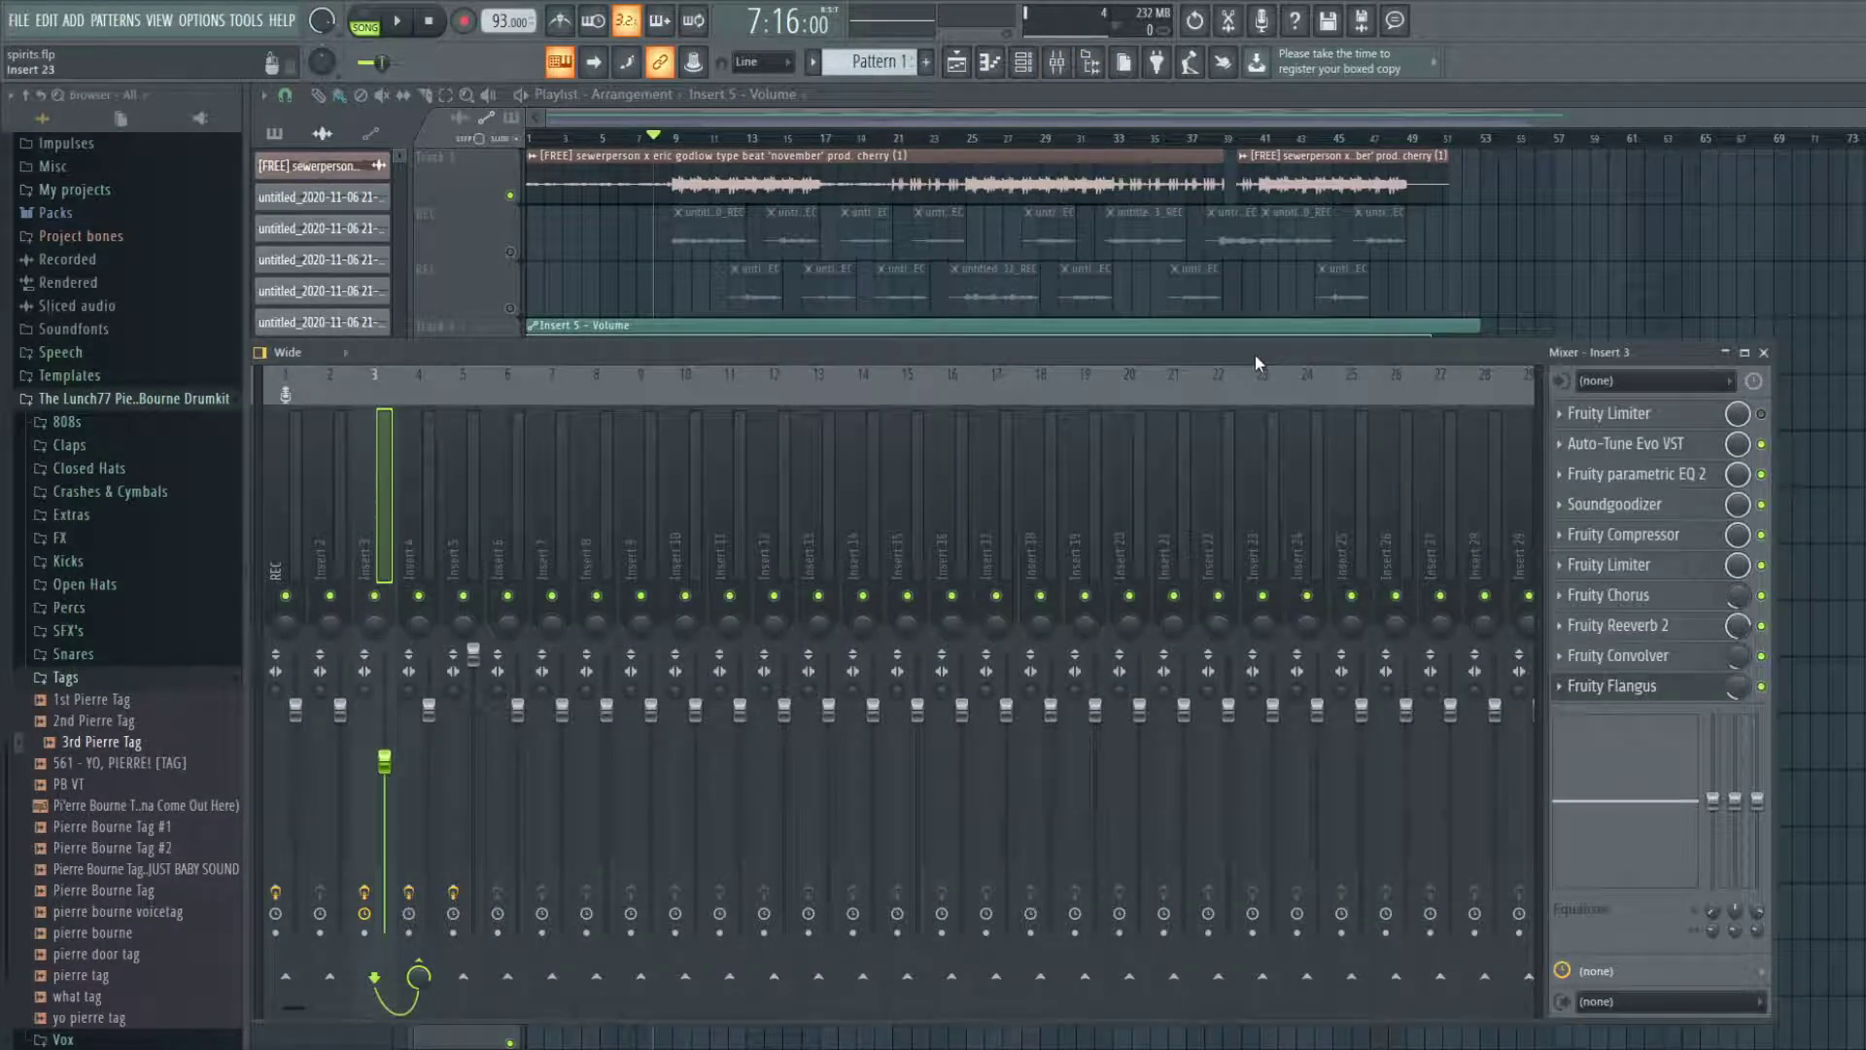
drag(1256, 354, 994, 346)
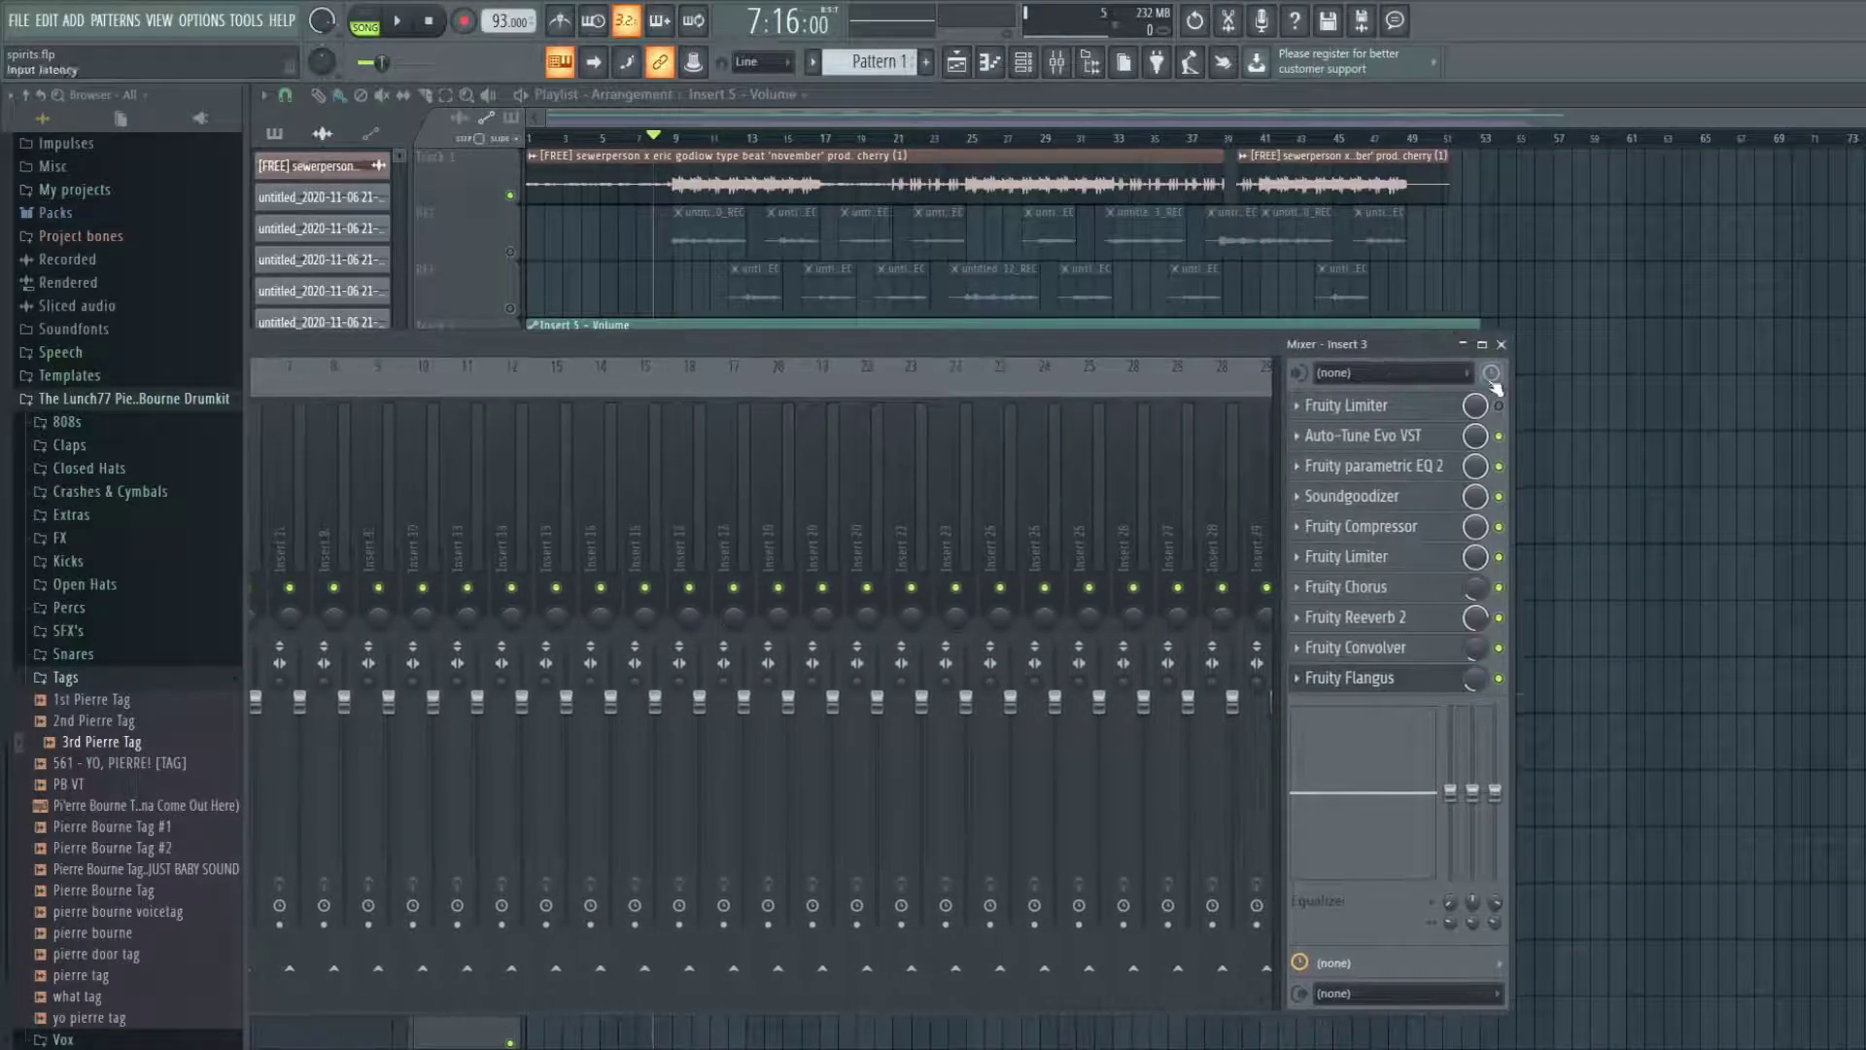
drag(1512, 343, 1670, 155)
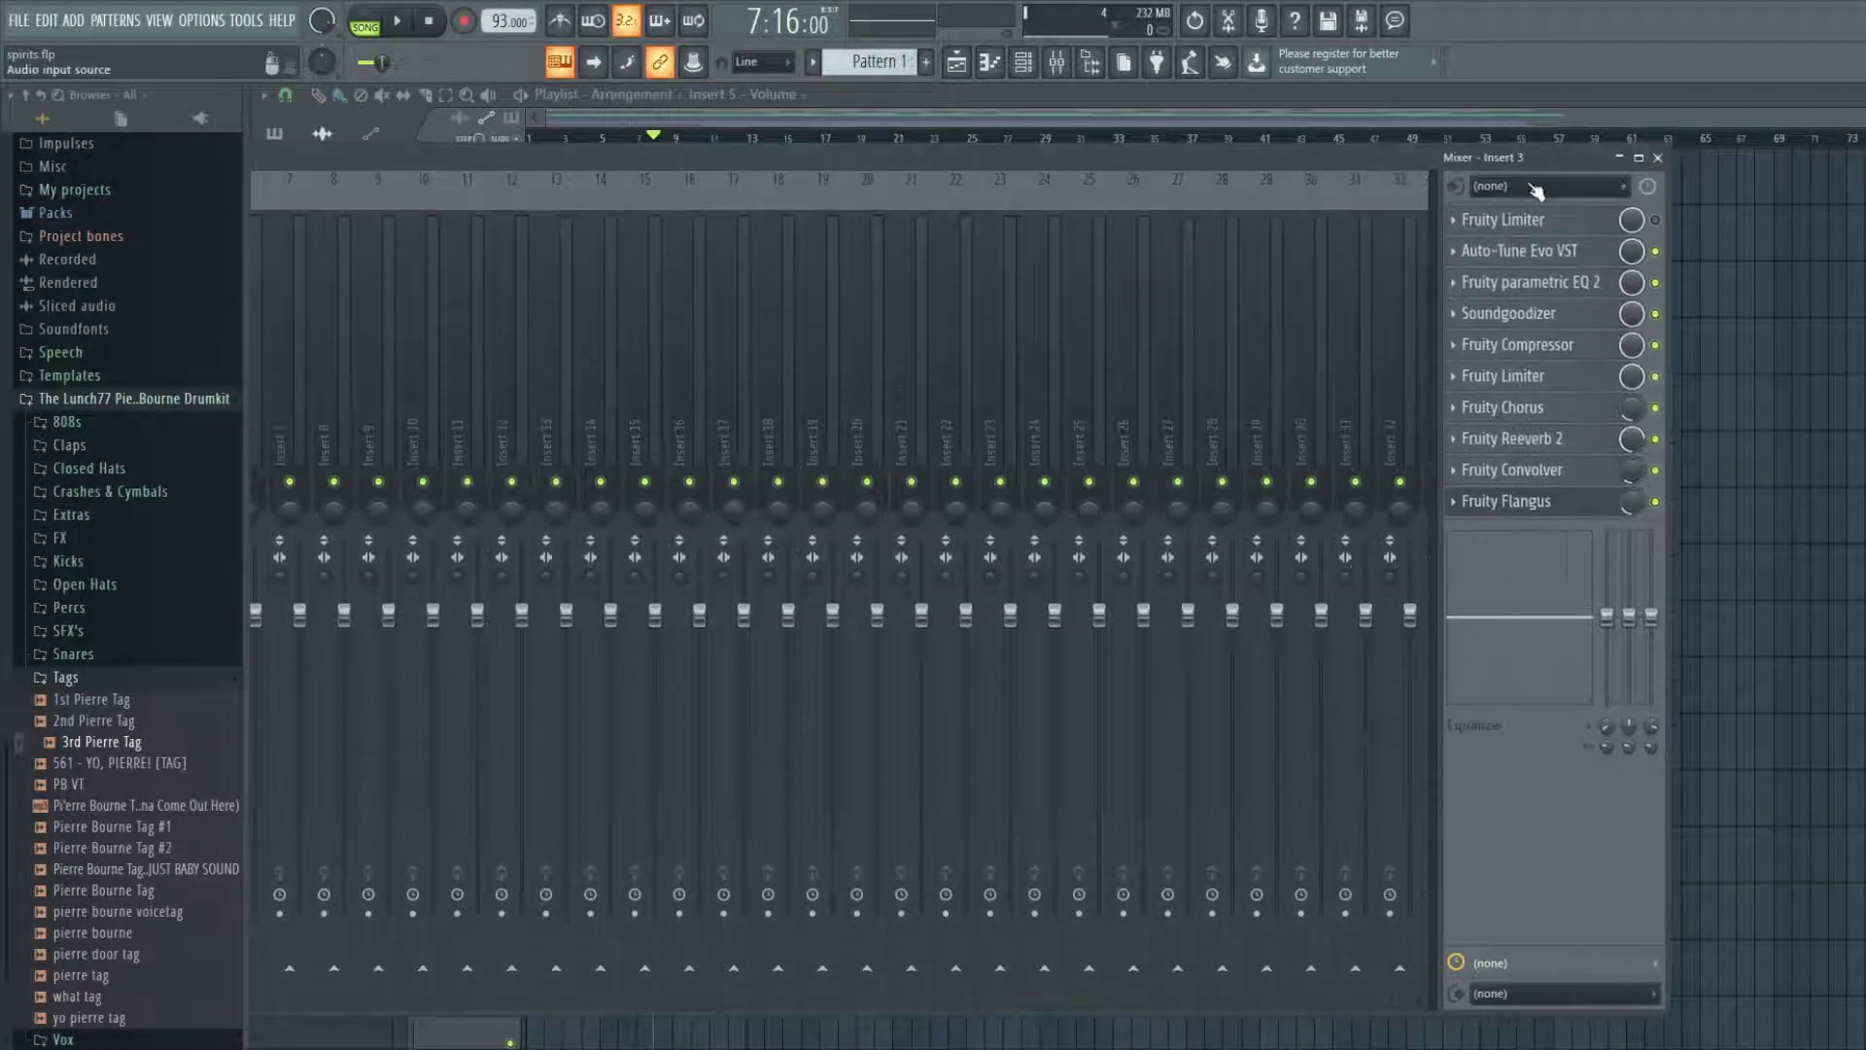
click(1489, 295)
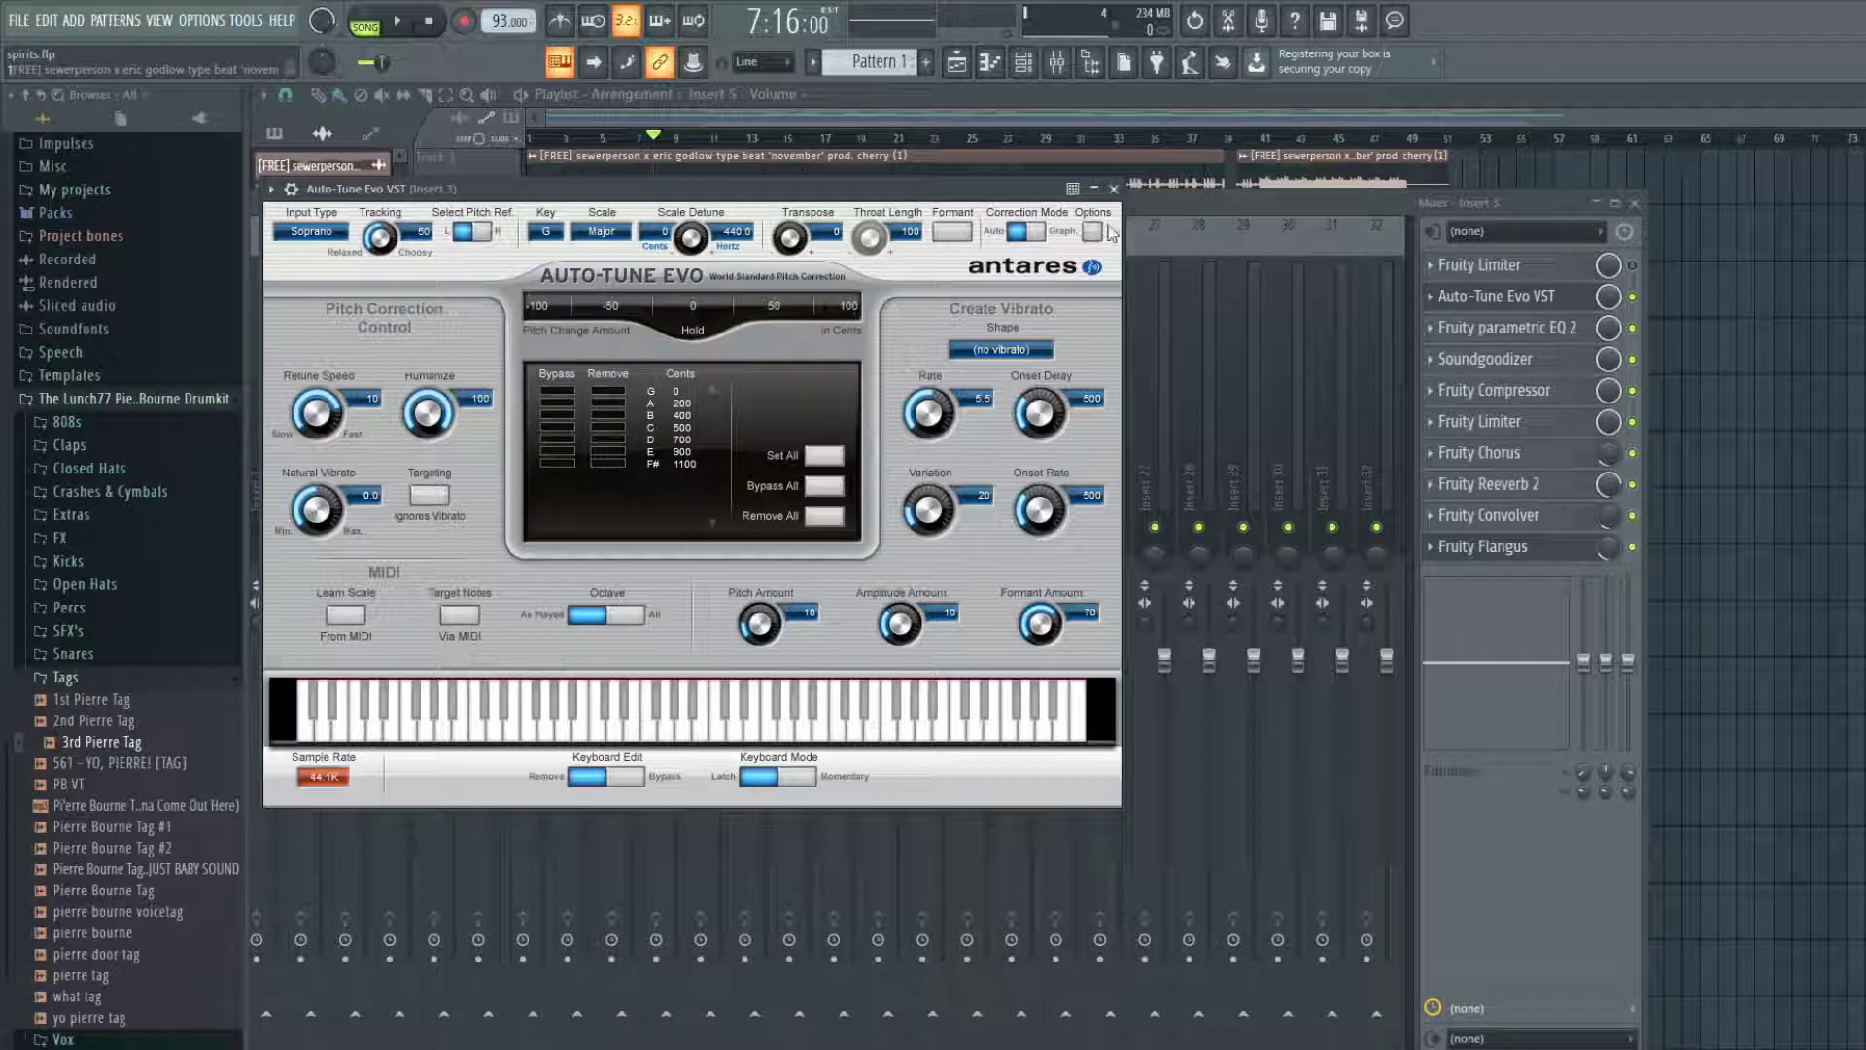
click(1114, 189)
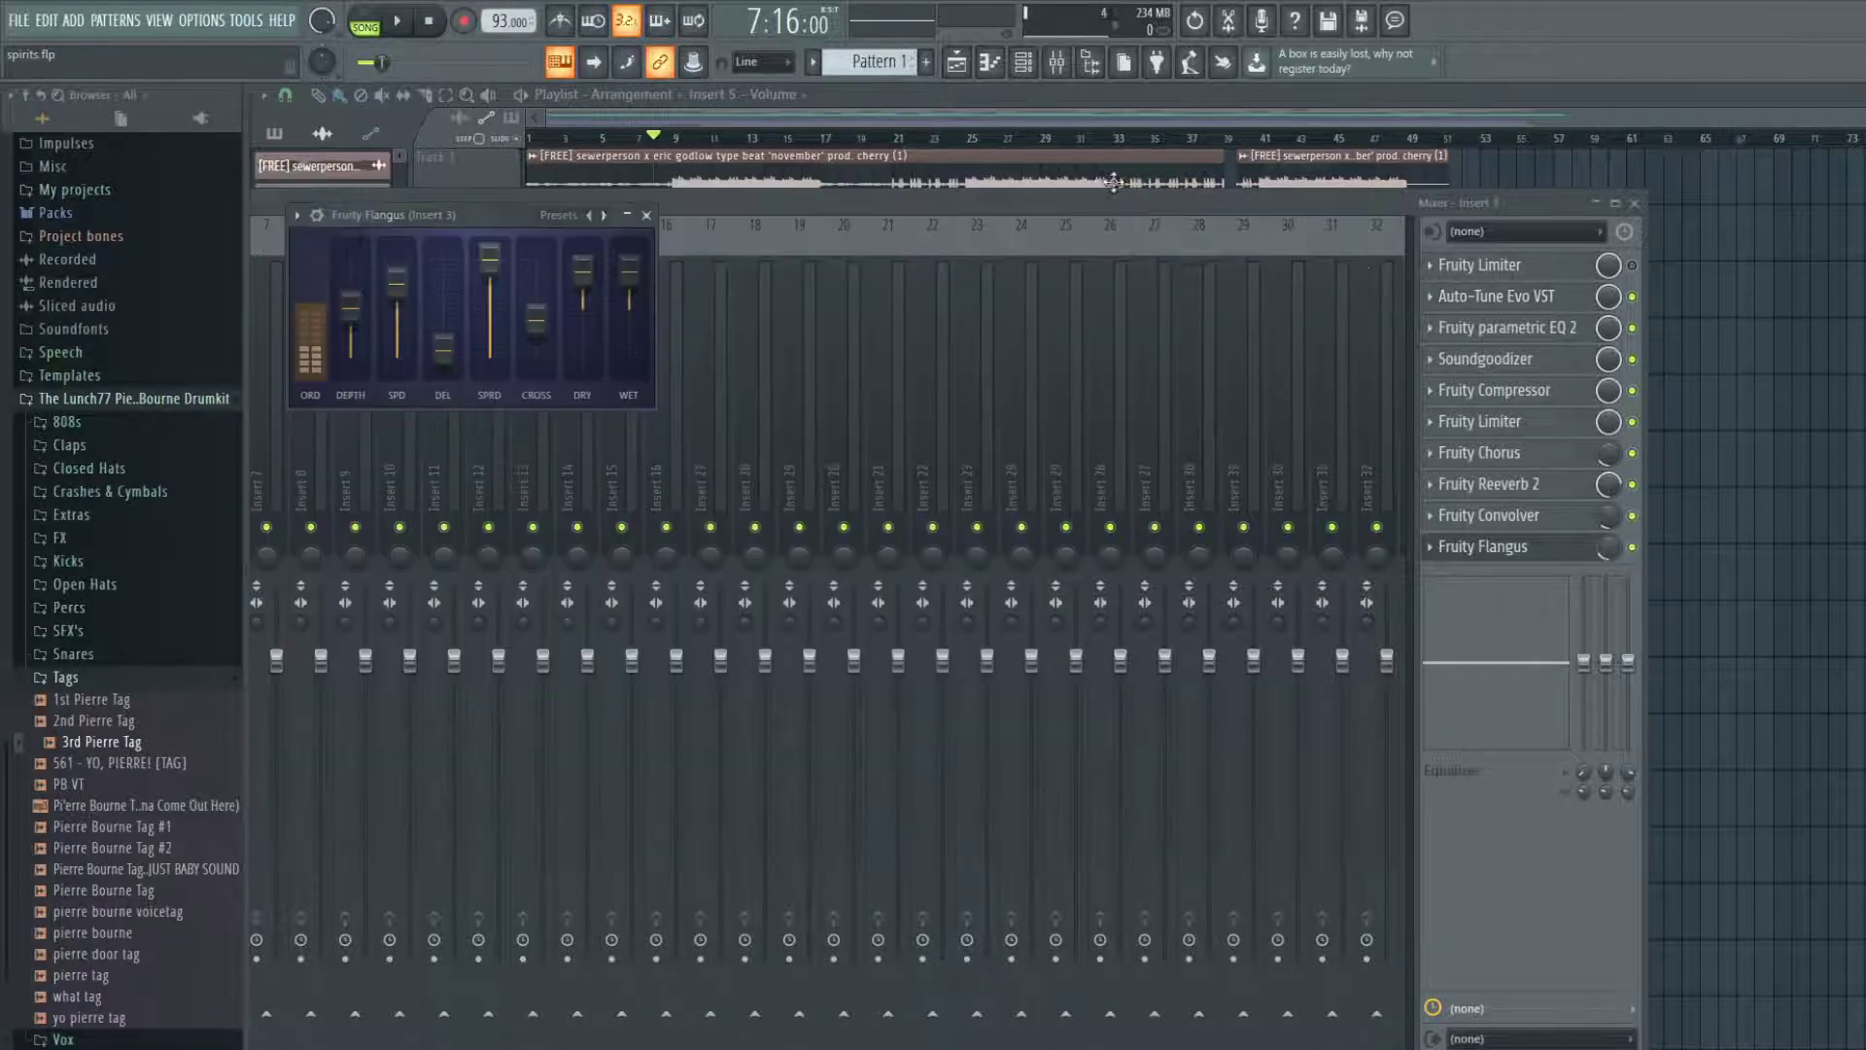
- Examine the Fruity parametric EQ 2 curve and the Soundgoodizer settings on Insert 3
click(1507, 328)
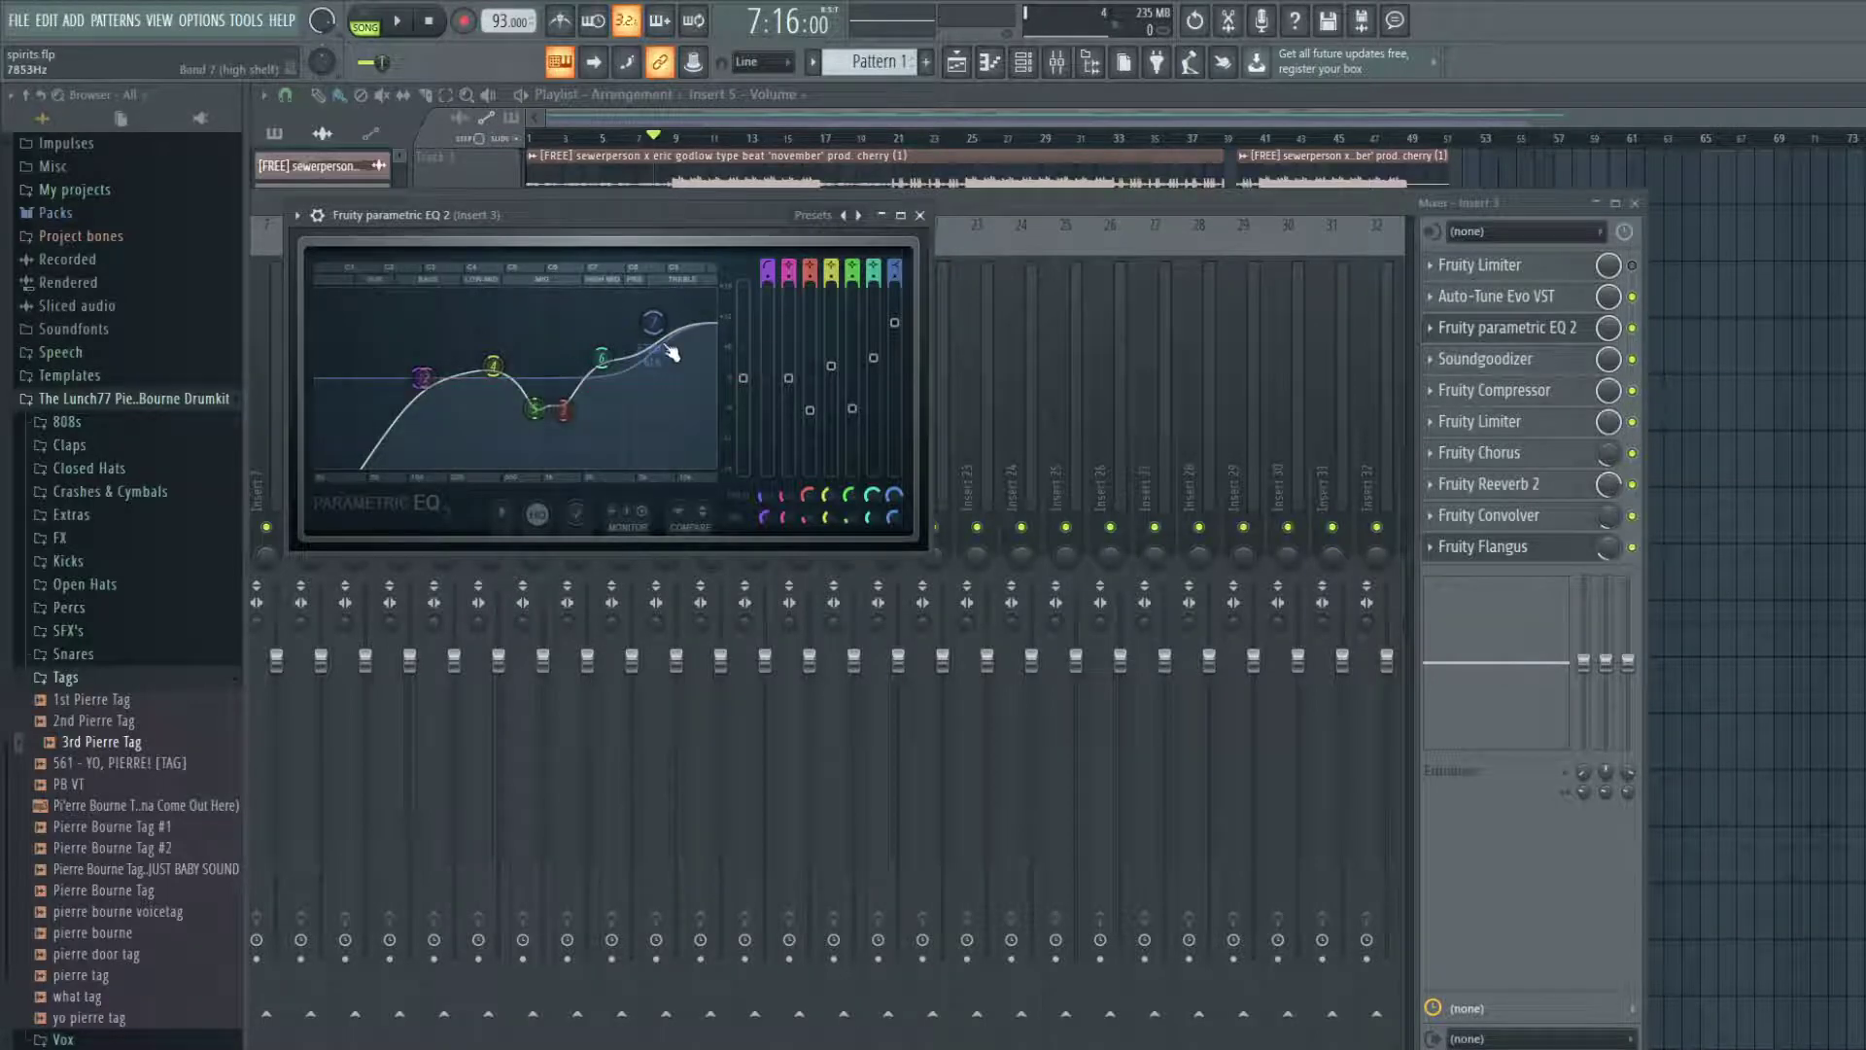
click(920, 215)
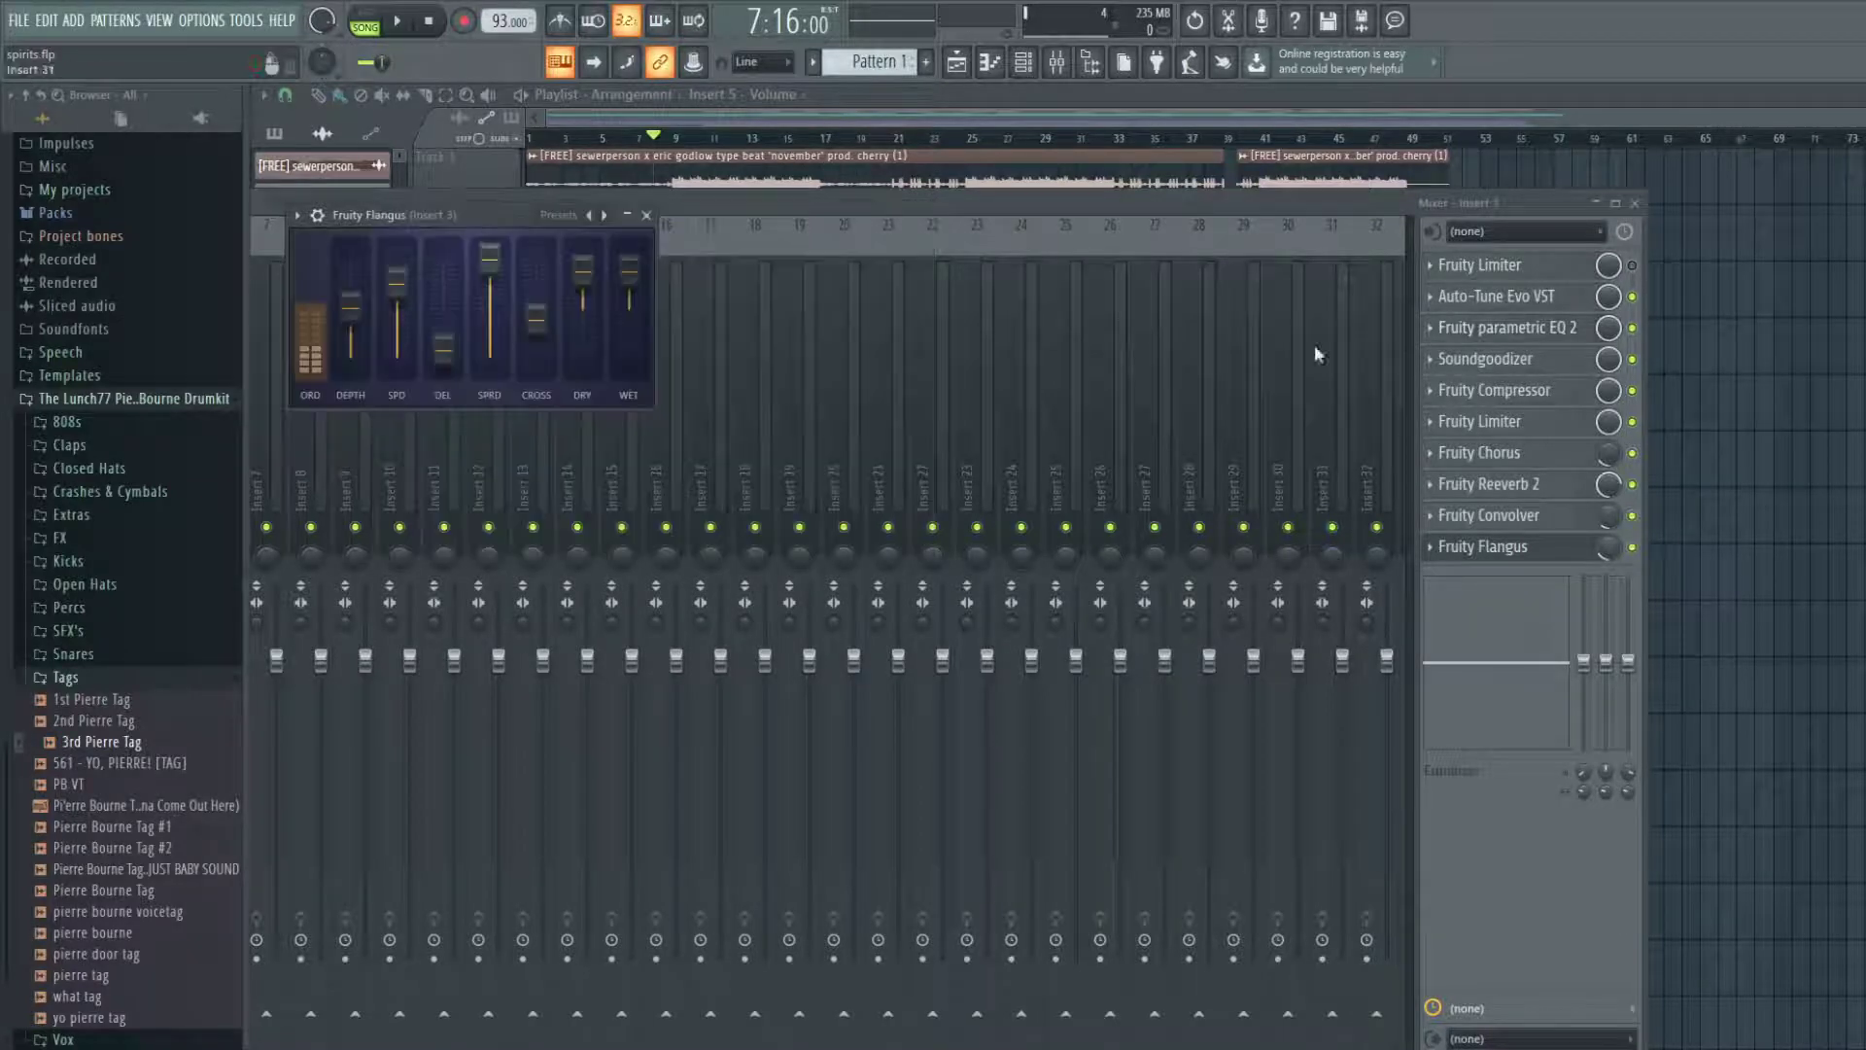
click(1486, 358)
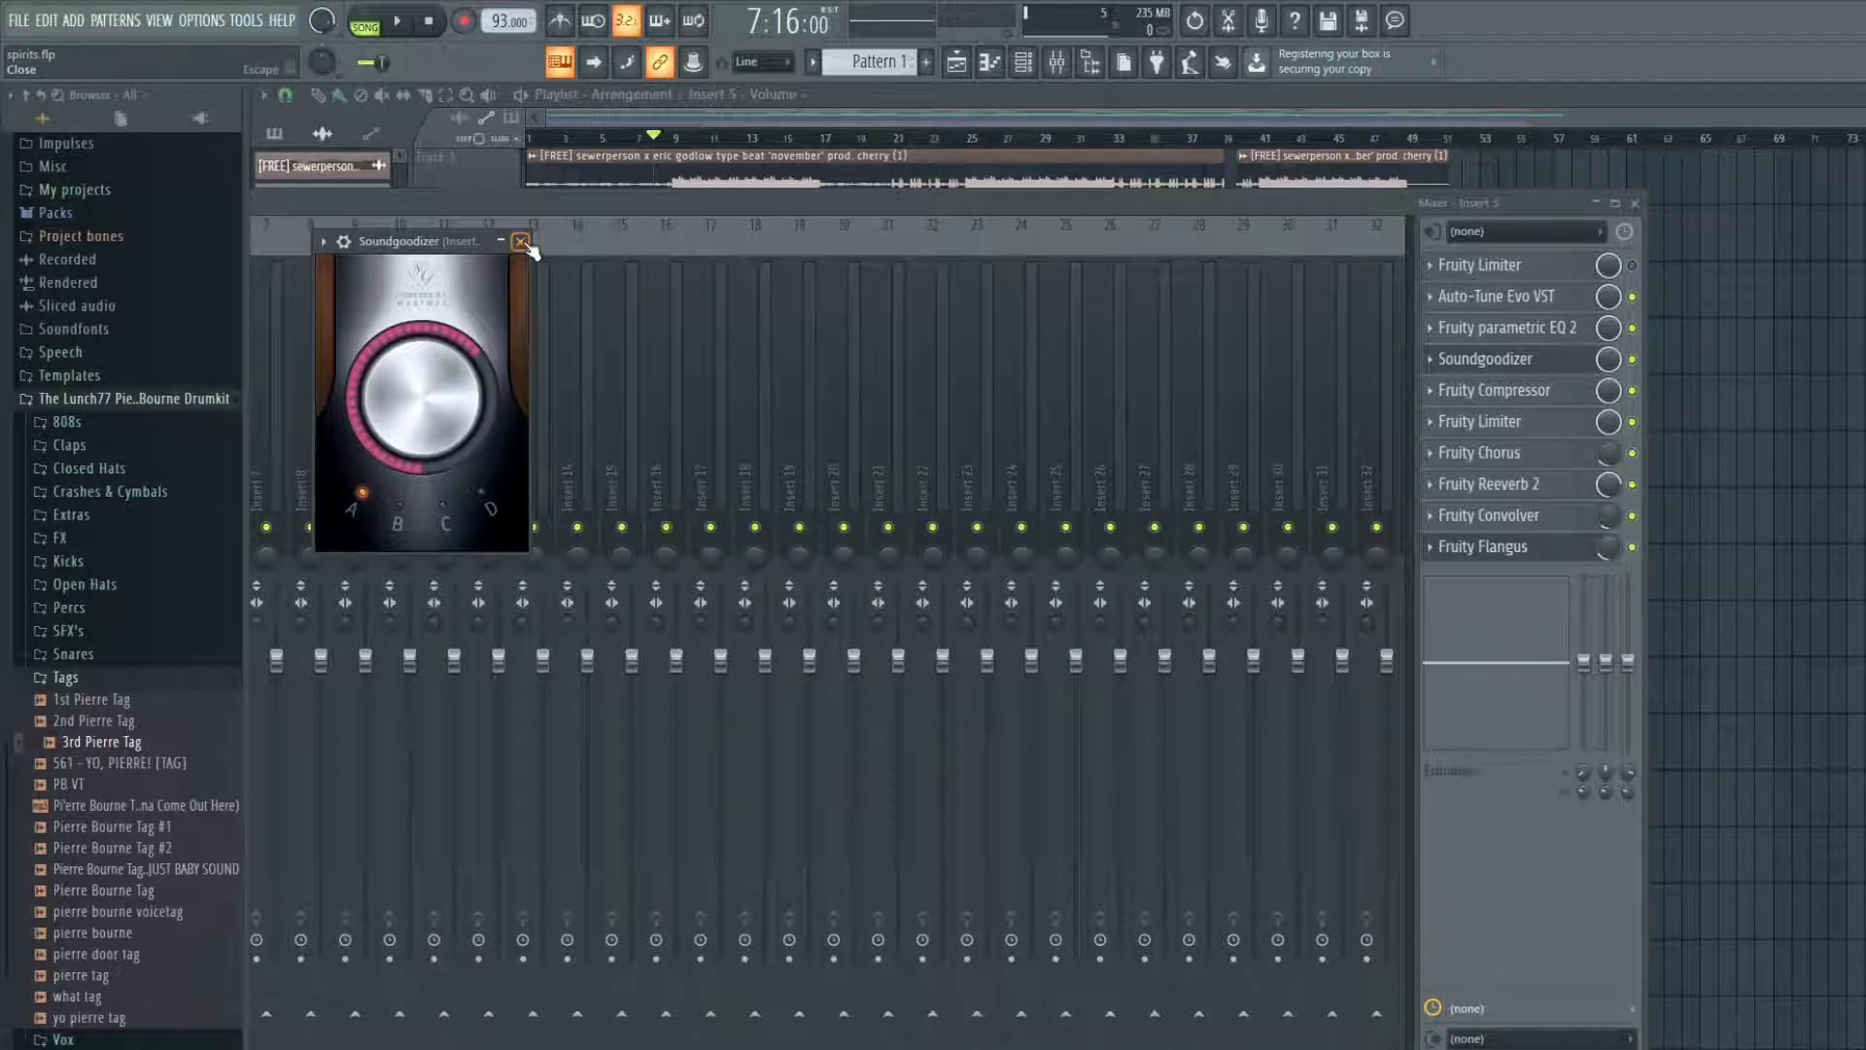
click(521, 241)
- Examine the Fruity Compressor settings and the second Fruity Limiter's settings on Insert 3
click(1494, 390)
drag(523, 265, 853, 401)
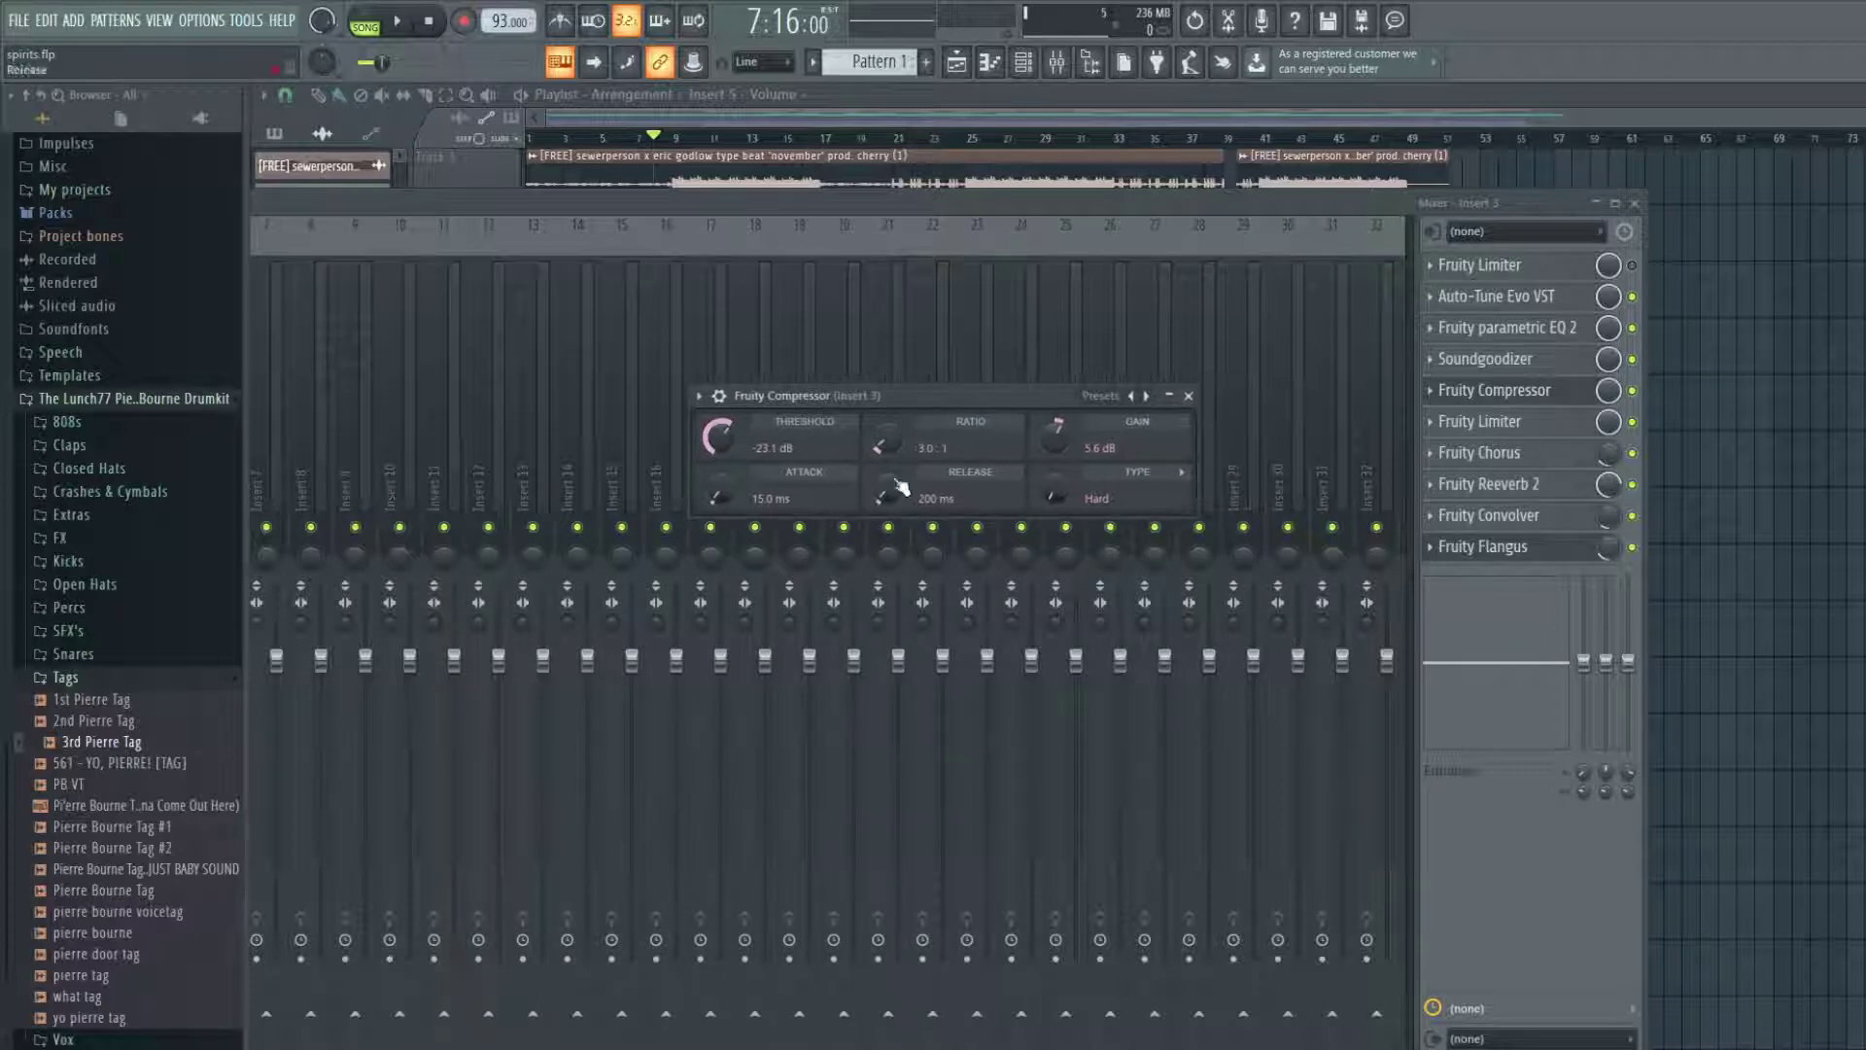
click(1188, 395)
click(1479, 421)
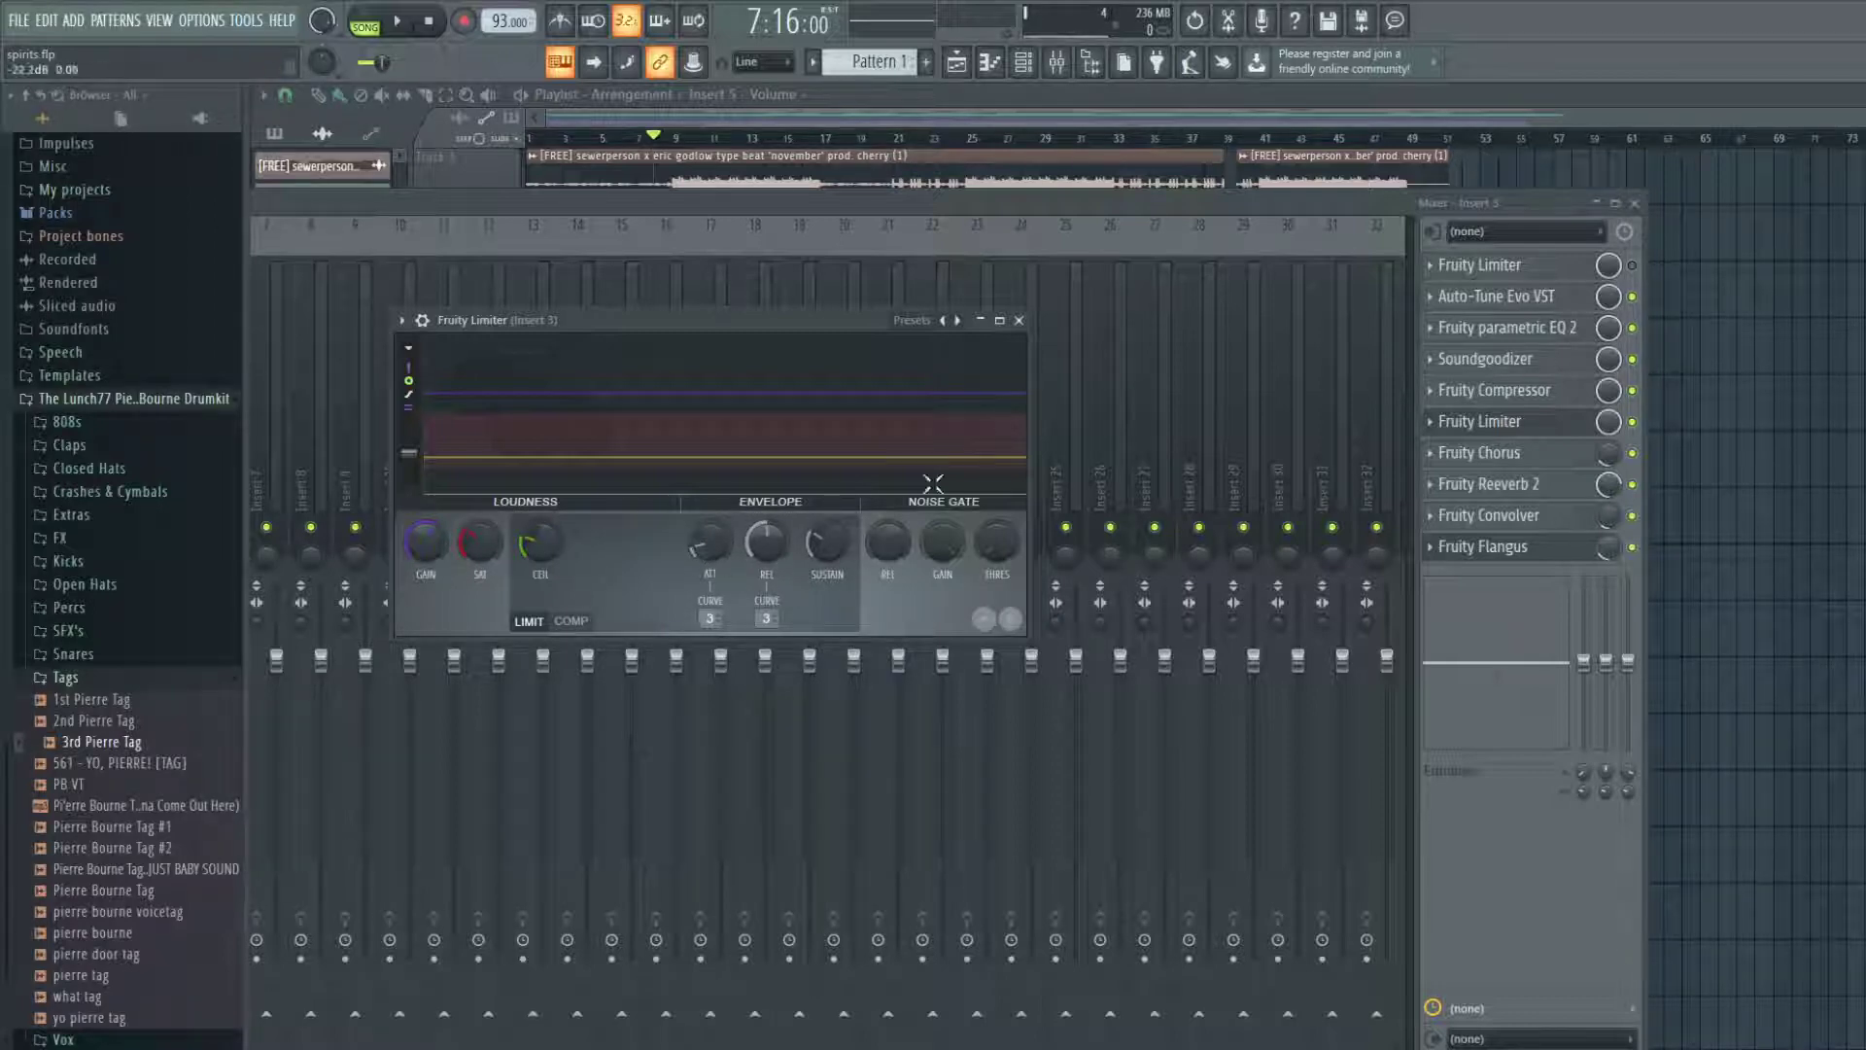
- Examine the Fruity Chorus settings and its mix level on Insert 3
click(1019, 320)
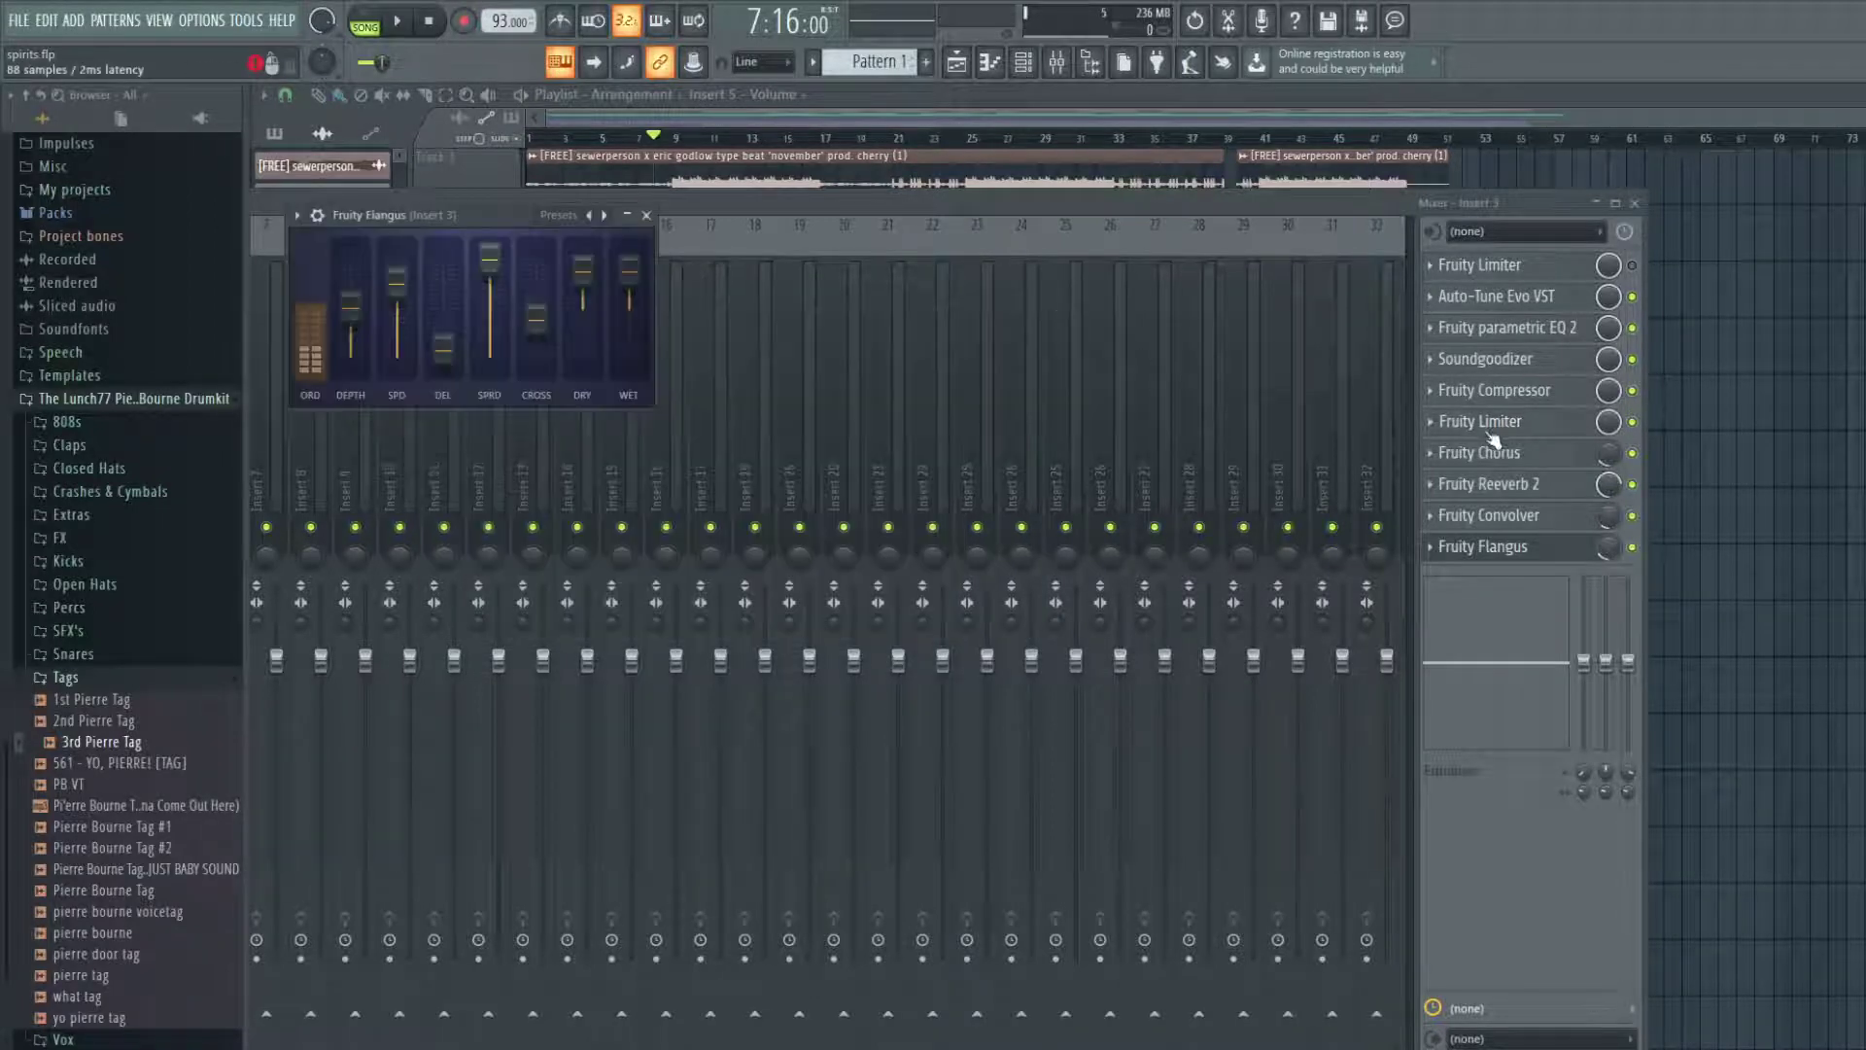
click(1479, 452)
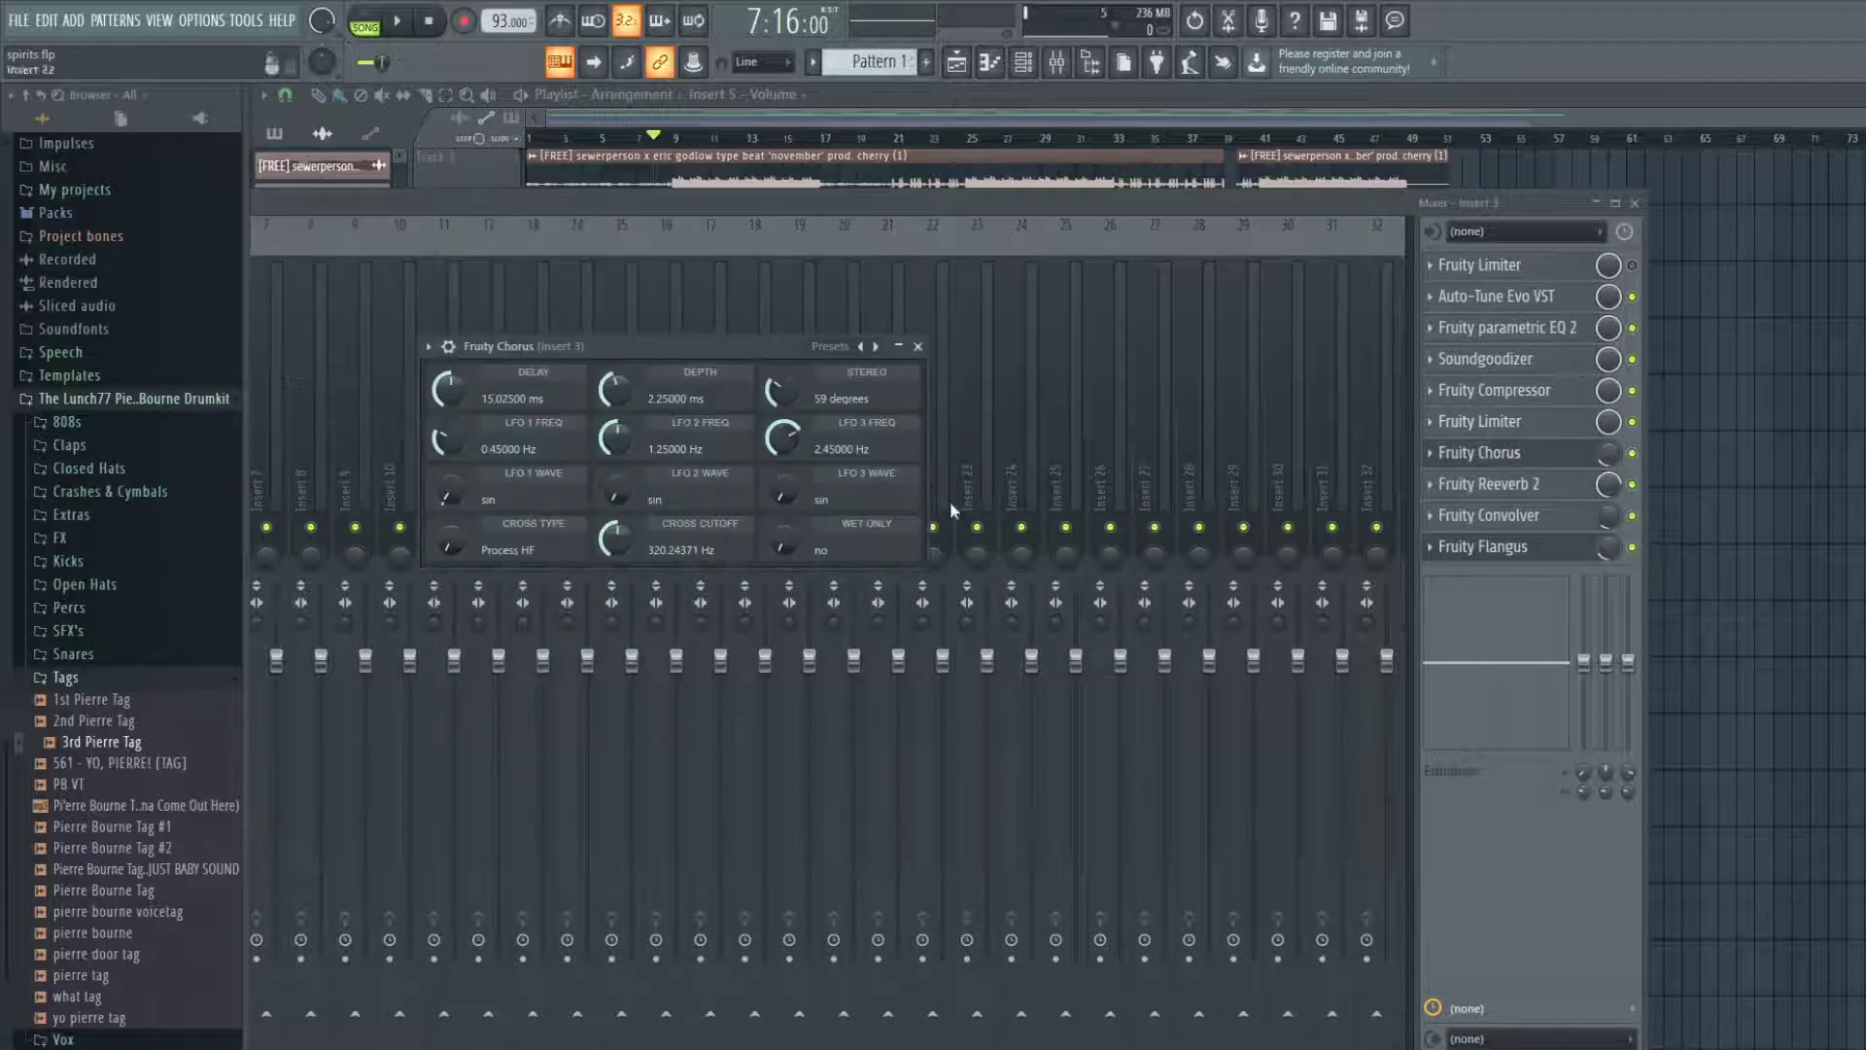
click(918, 347)
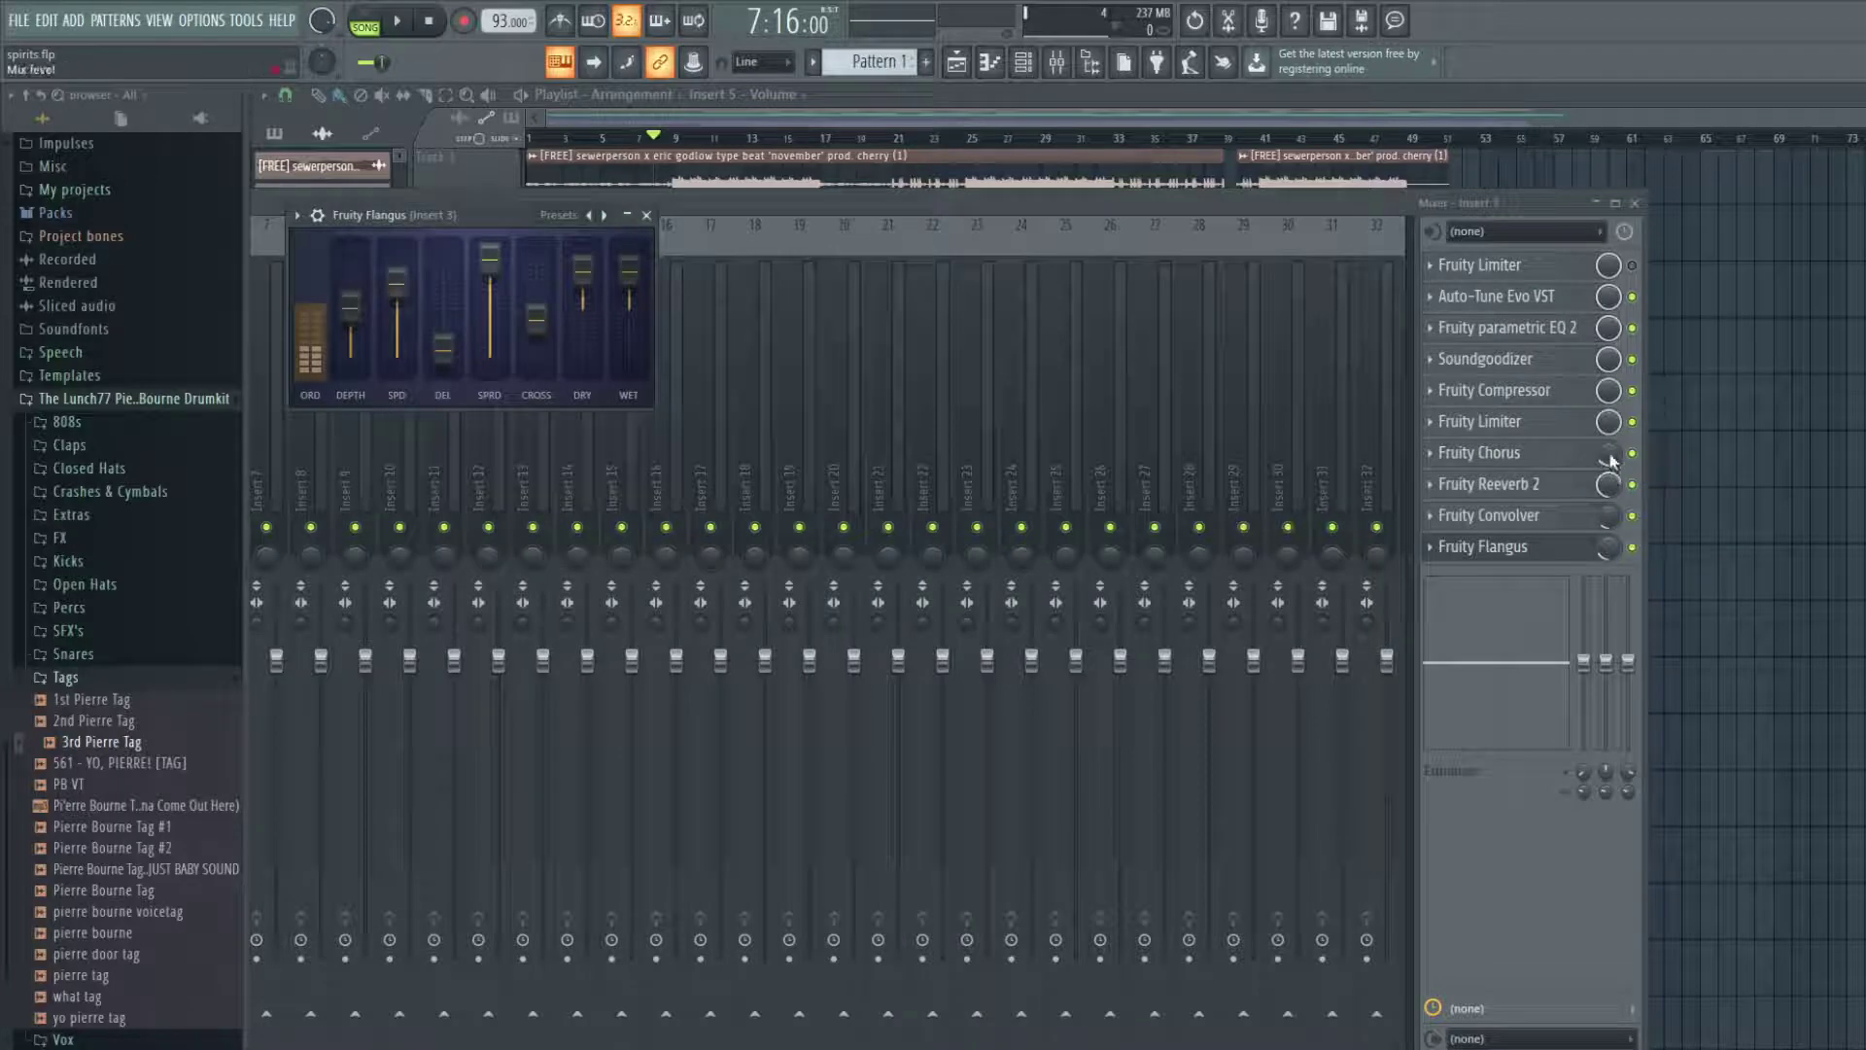
drag(1610, 459, 1610, 481)
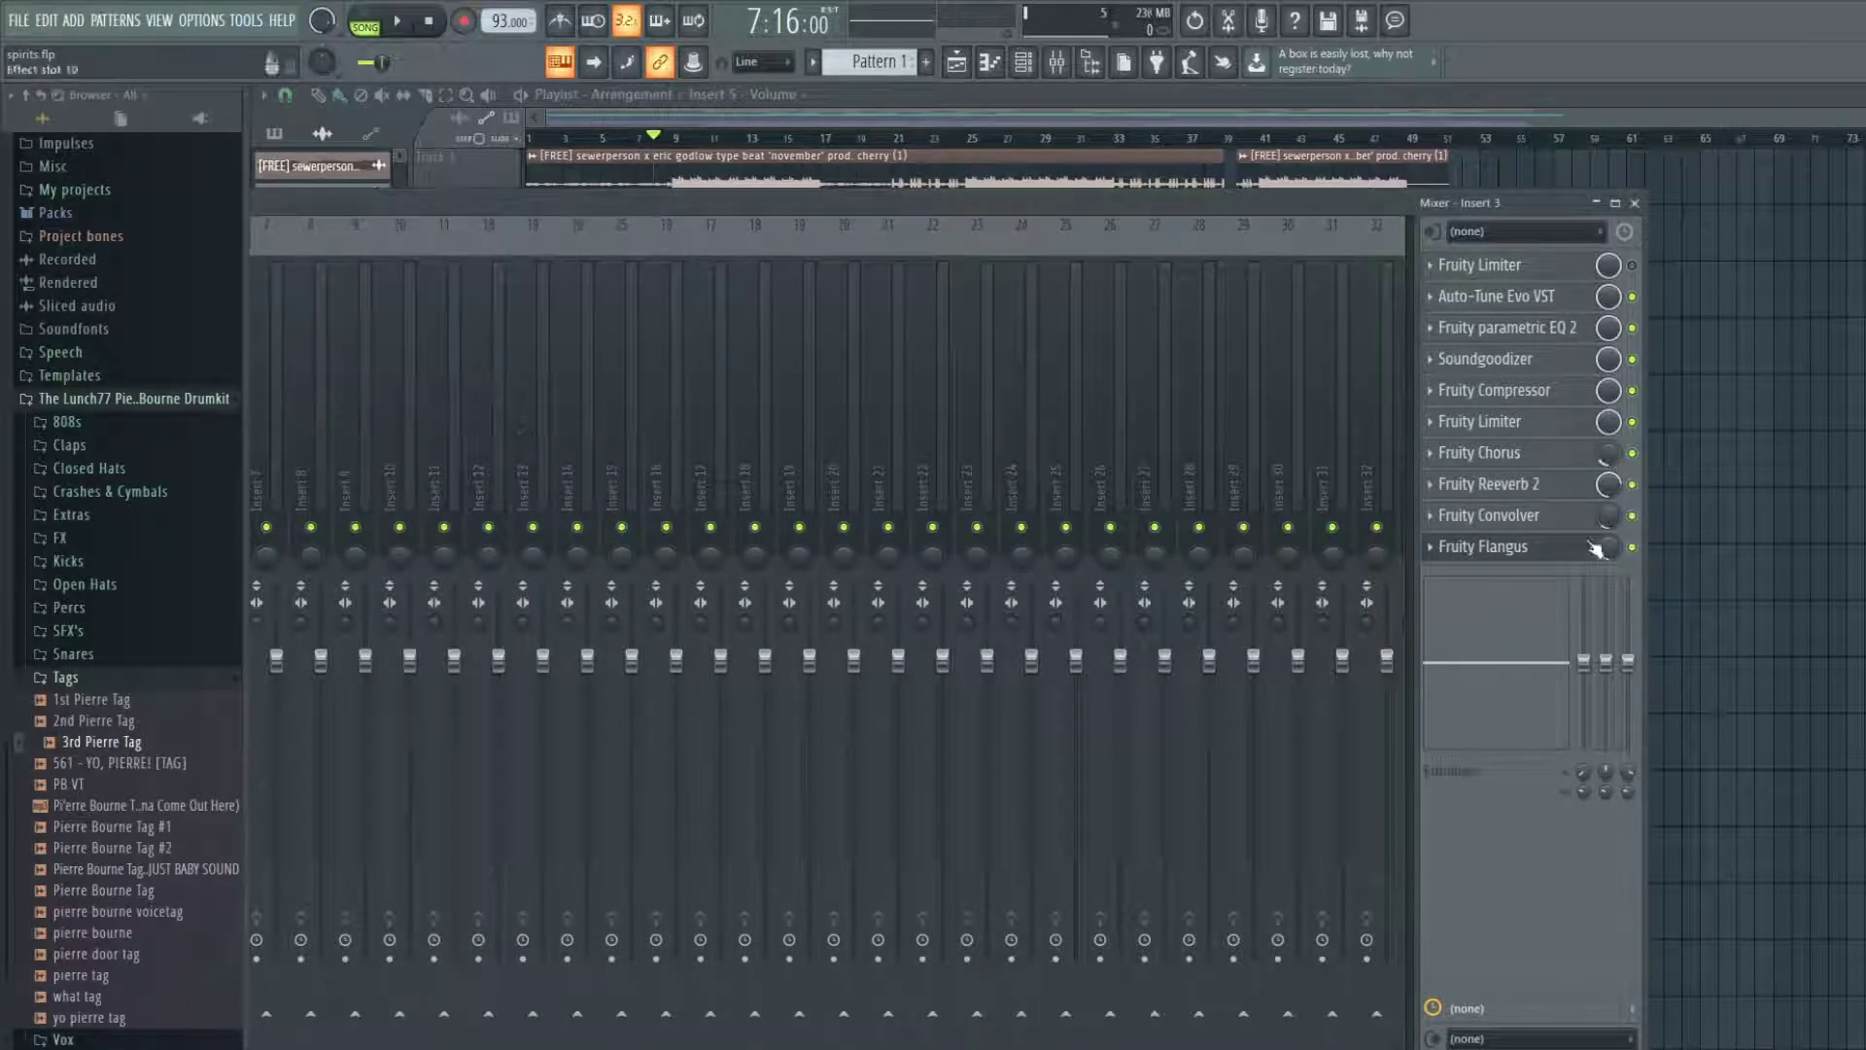
- Examine the Fruity Reeverb 2 settings on Insert 3
click(1516, 484)
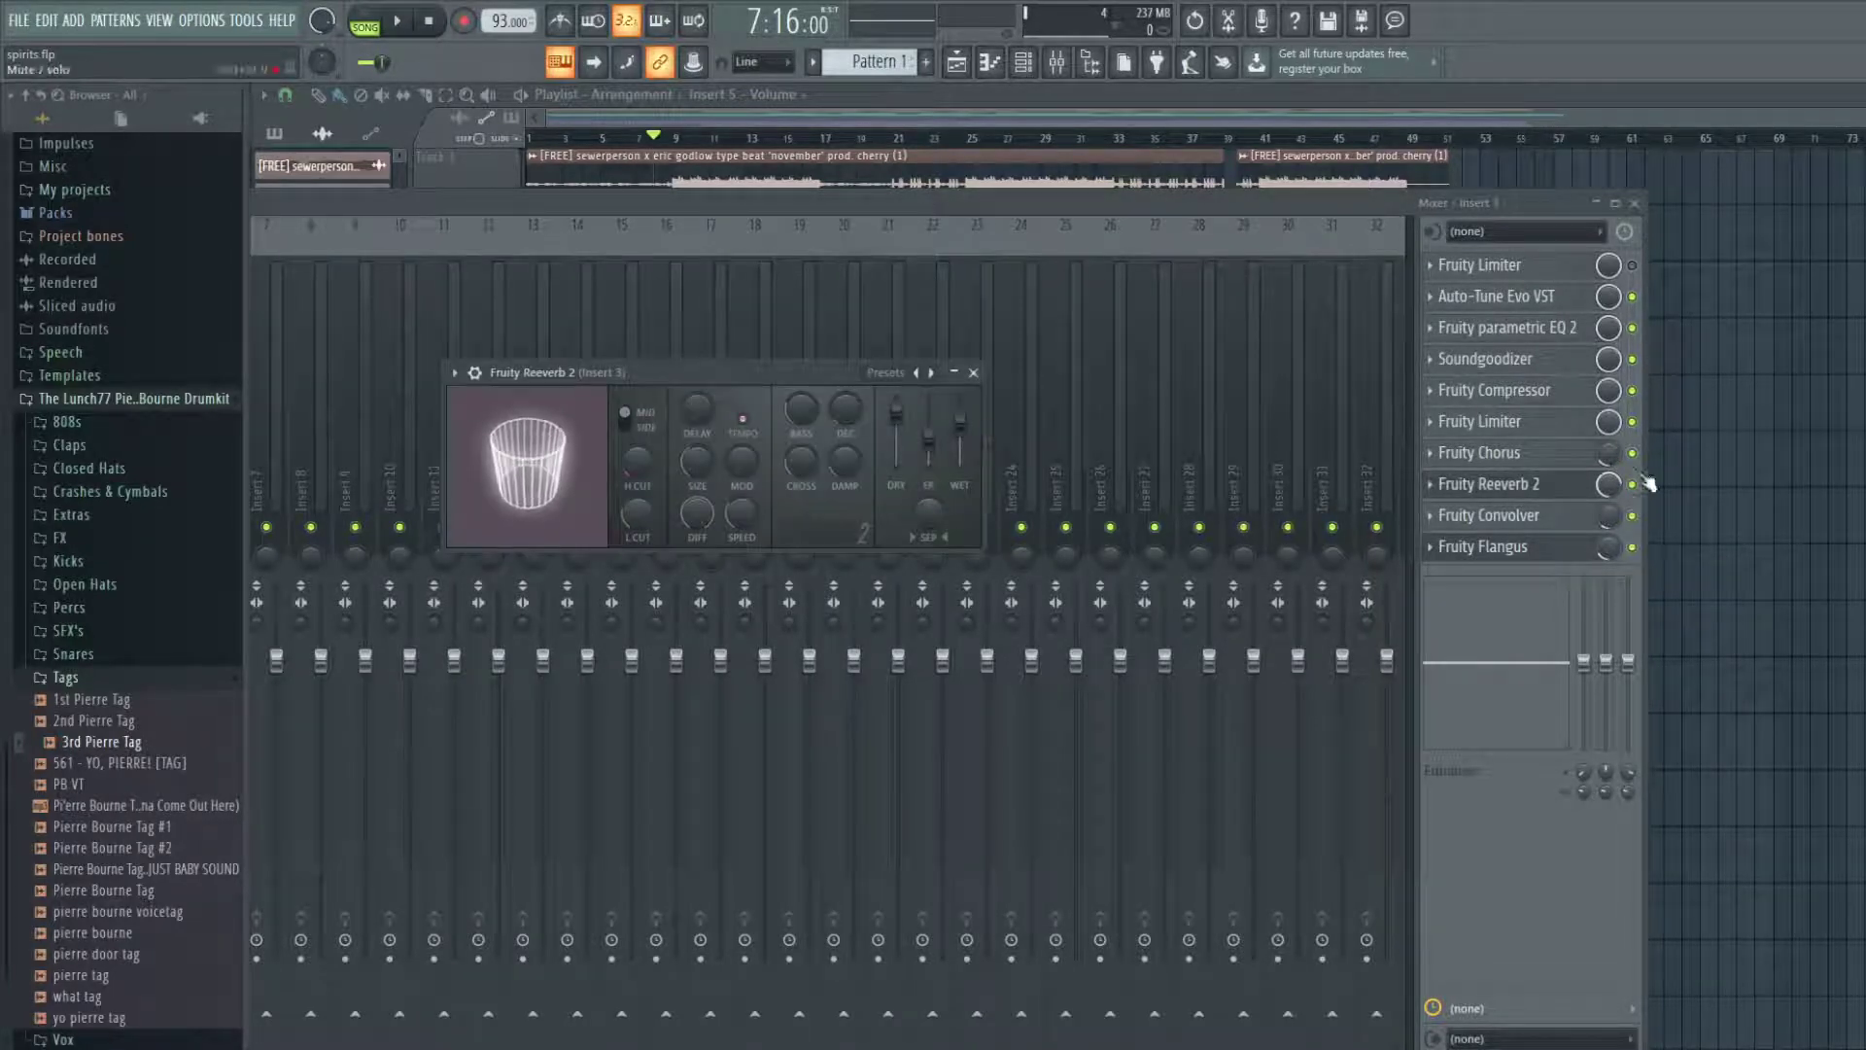
drag(870, 374, 878, 398)
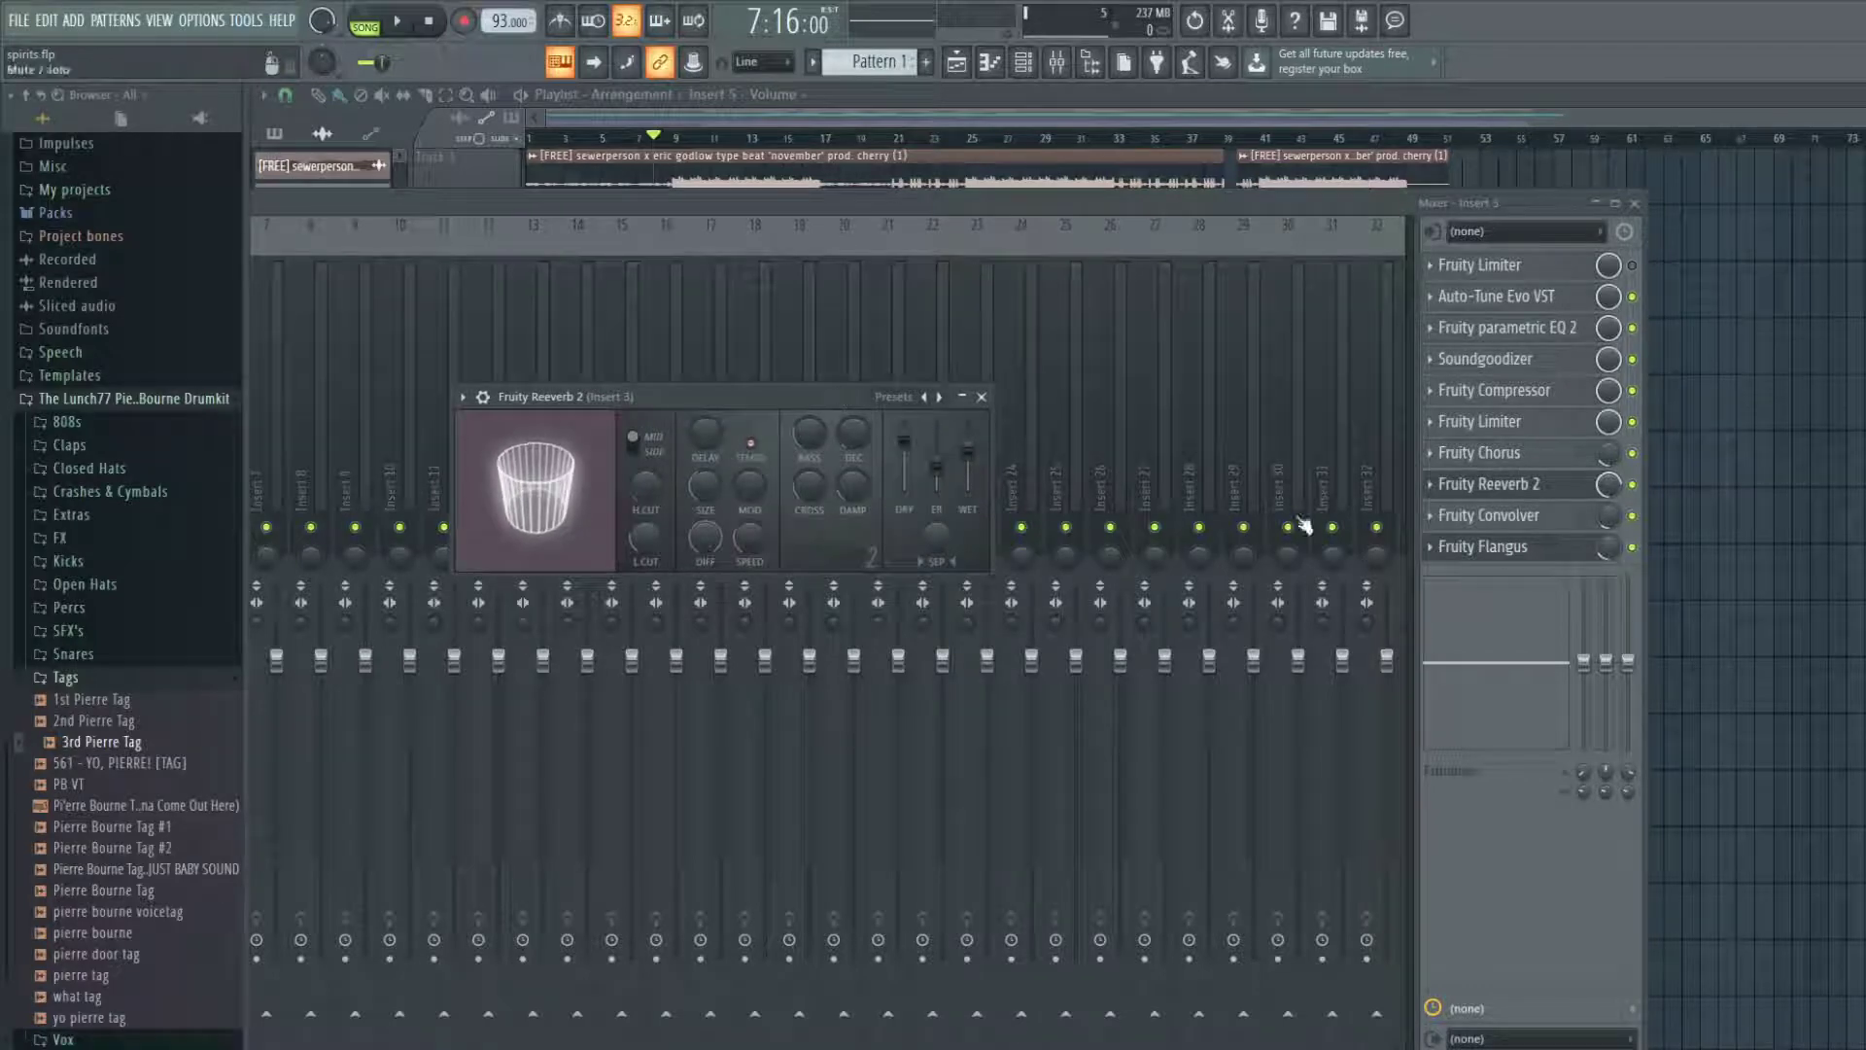
click(982, 397)
- Examine the Fruity Convolver impulse and mix level and the Fruity Flangus settings on Insert 3
click(1488, 516)
drag(747, 207, 870, 348)
click(1099, 330)
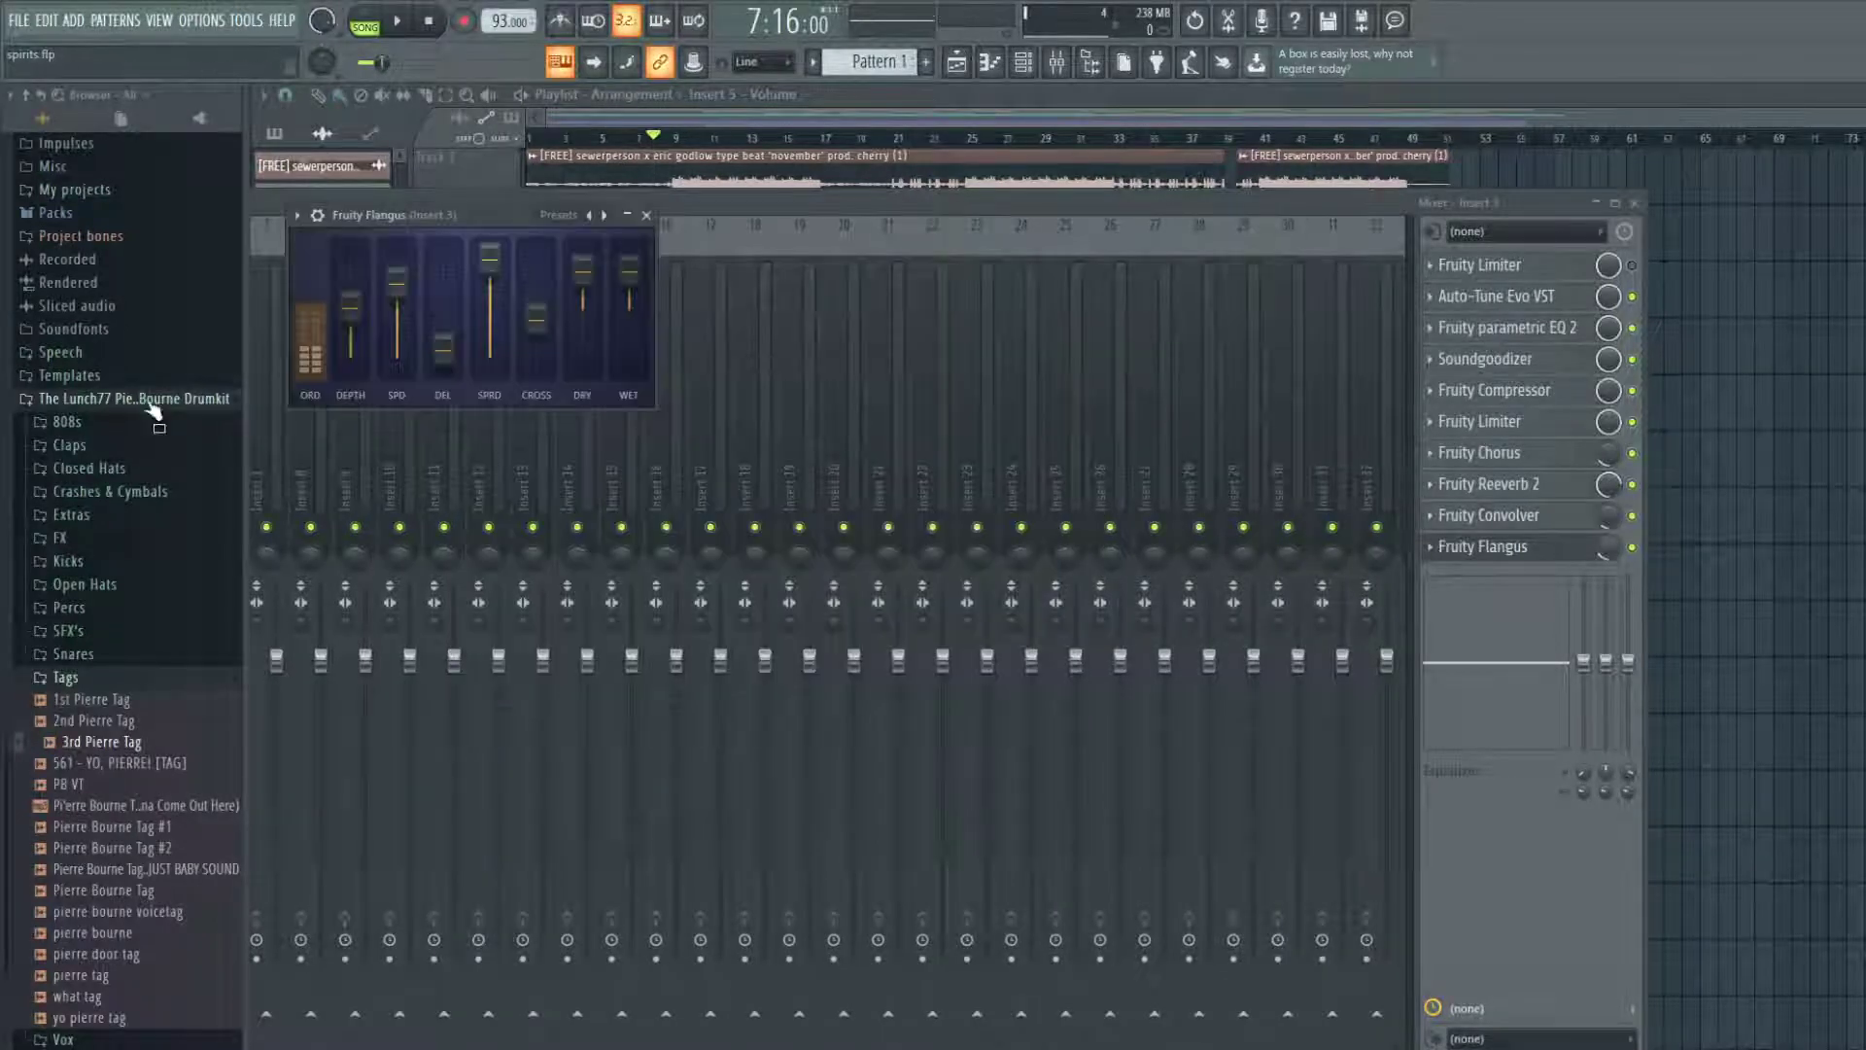
click(1489, 515)
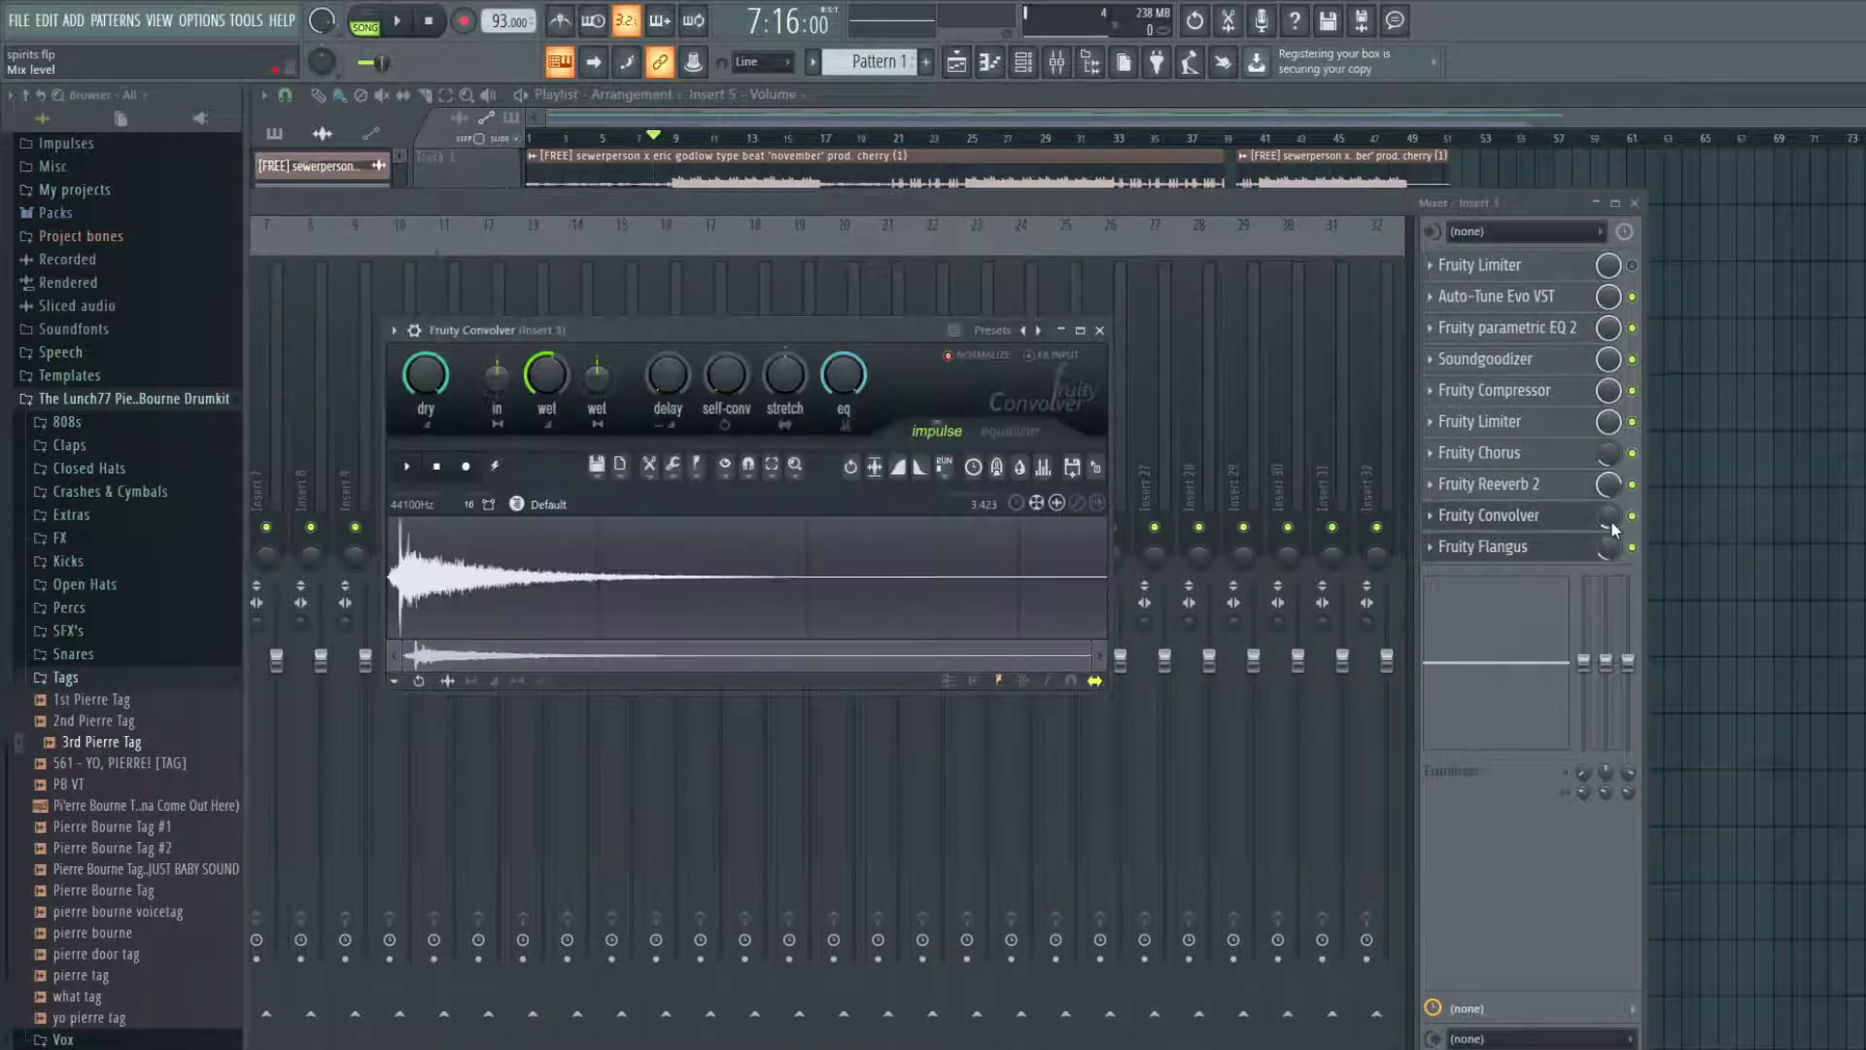
click(1610, 528)
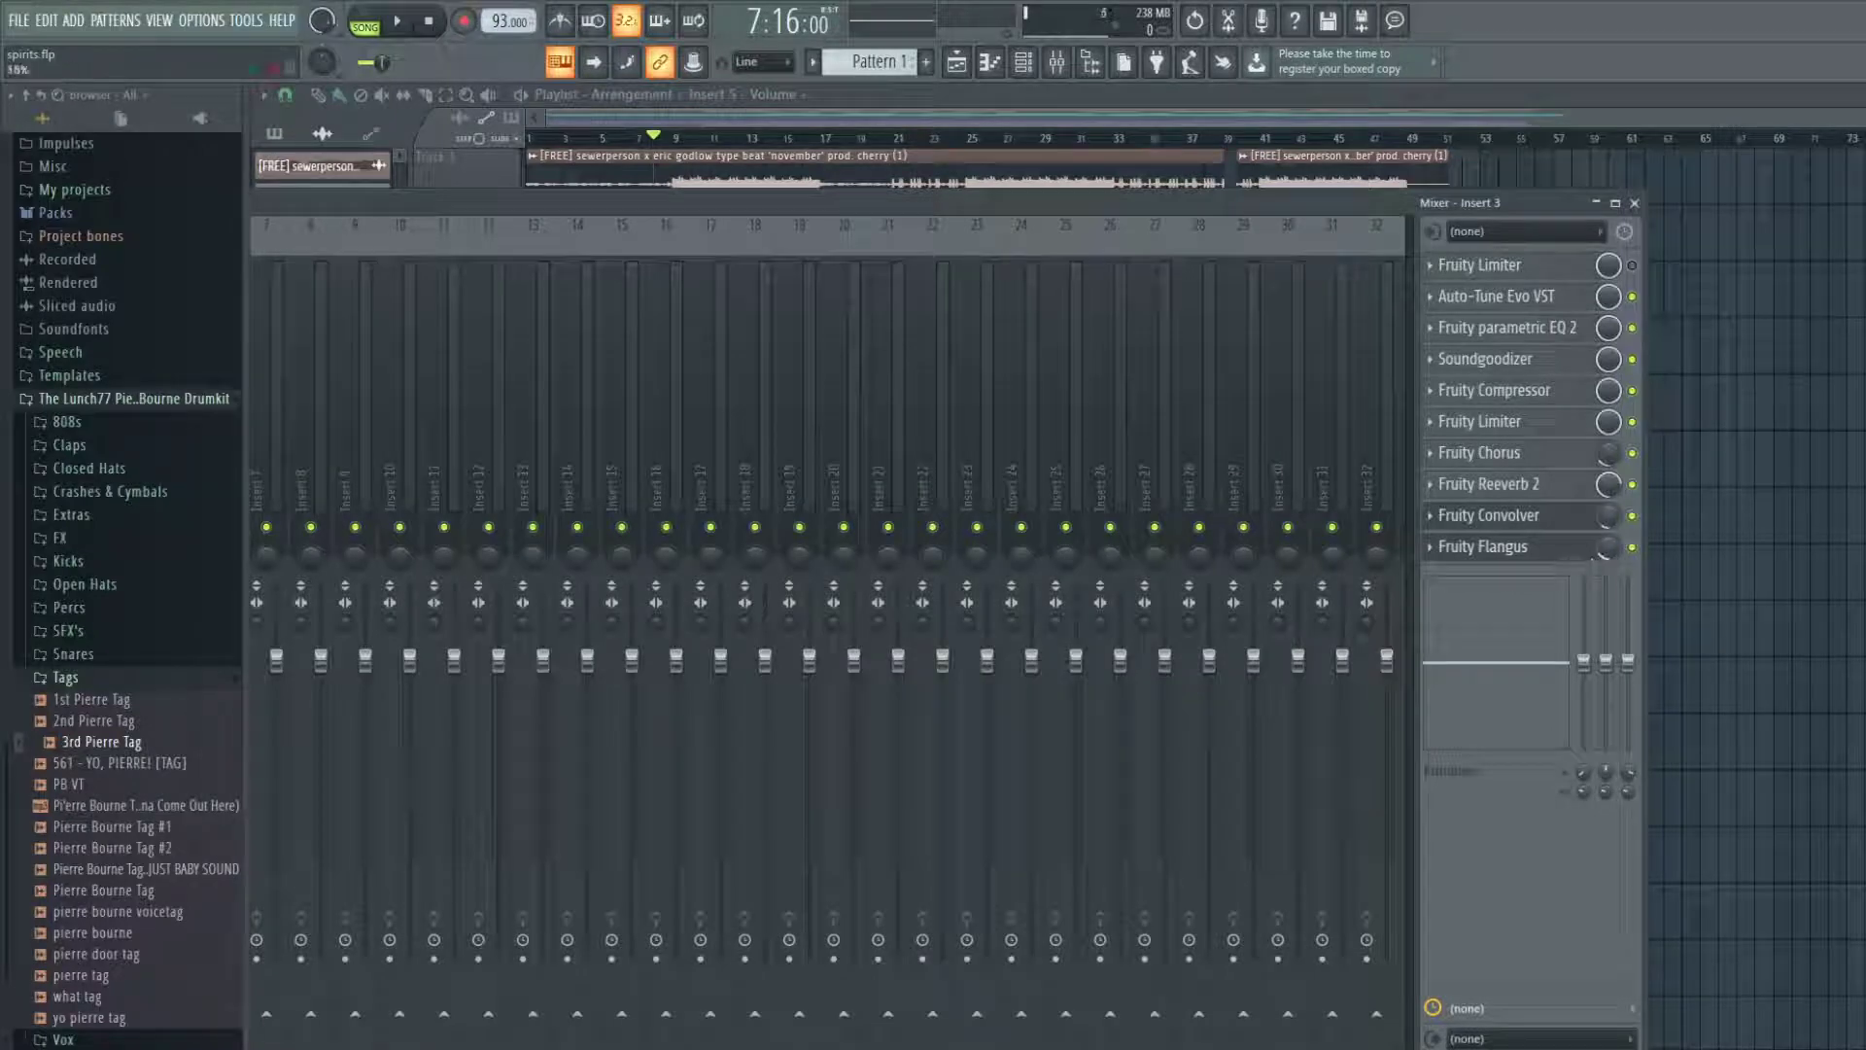
click(1497, 517)
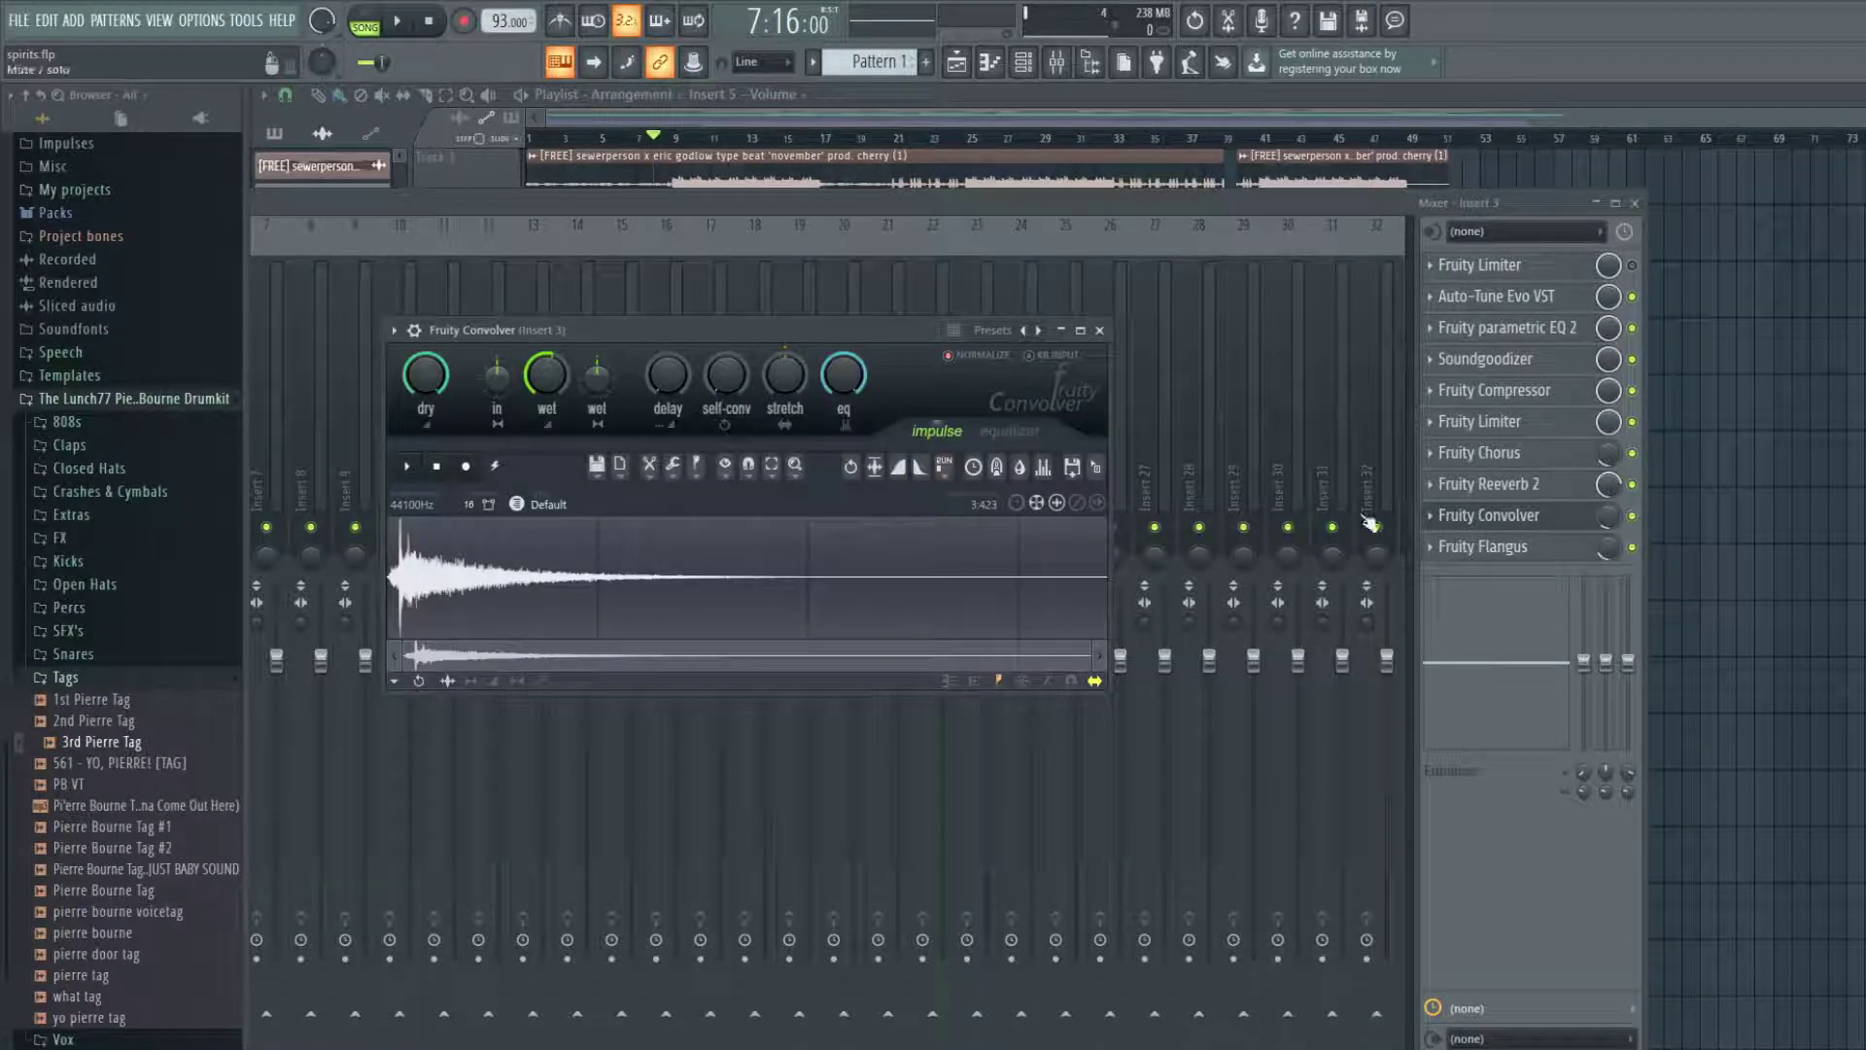
click(1458, 546)
click(647, 215)
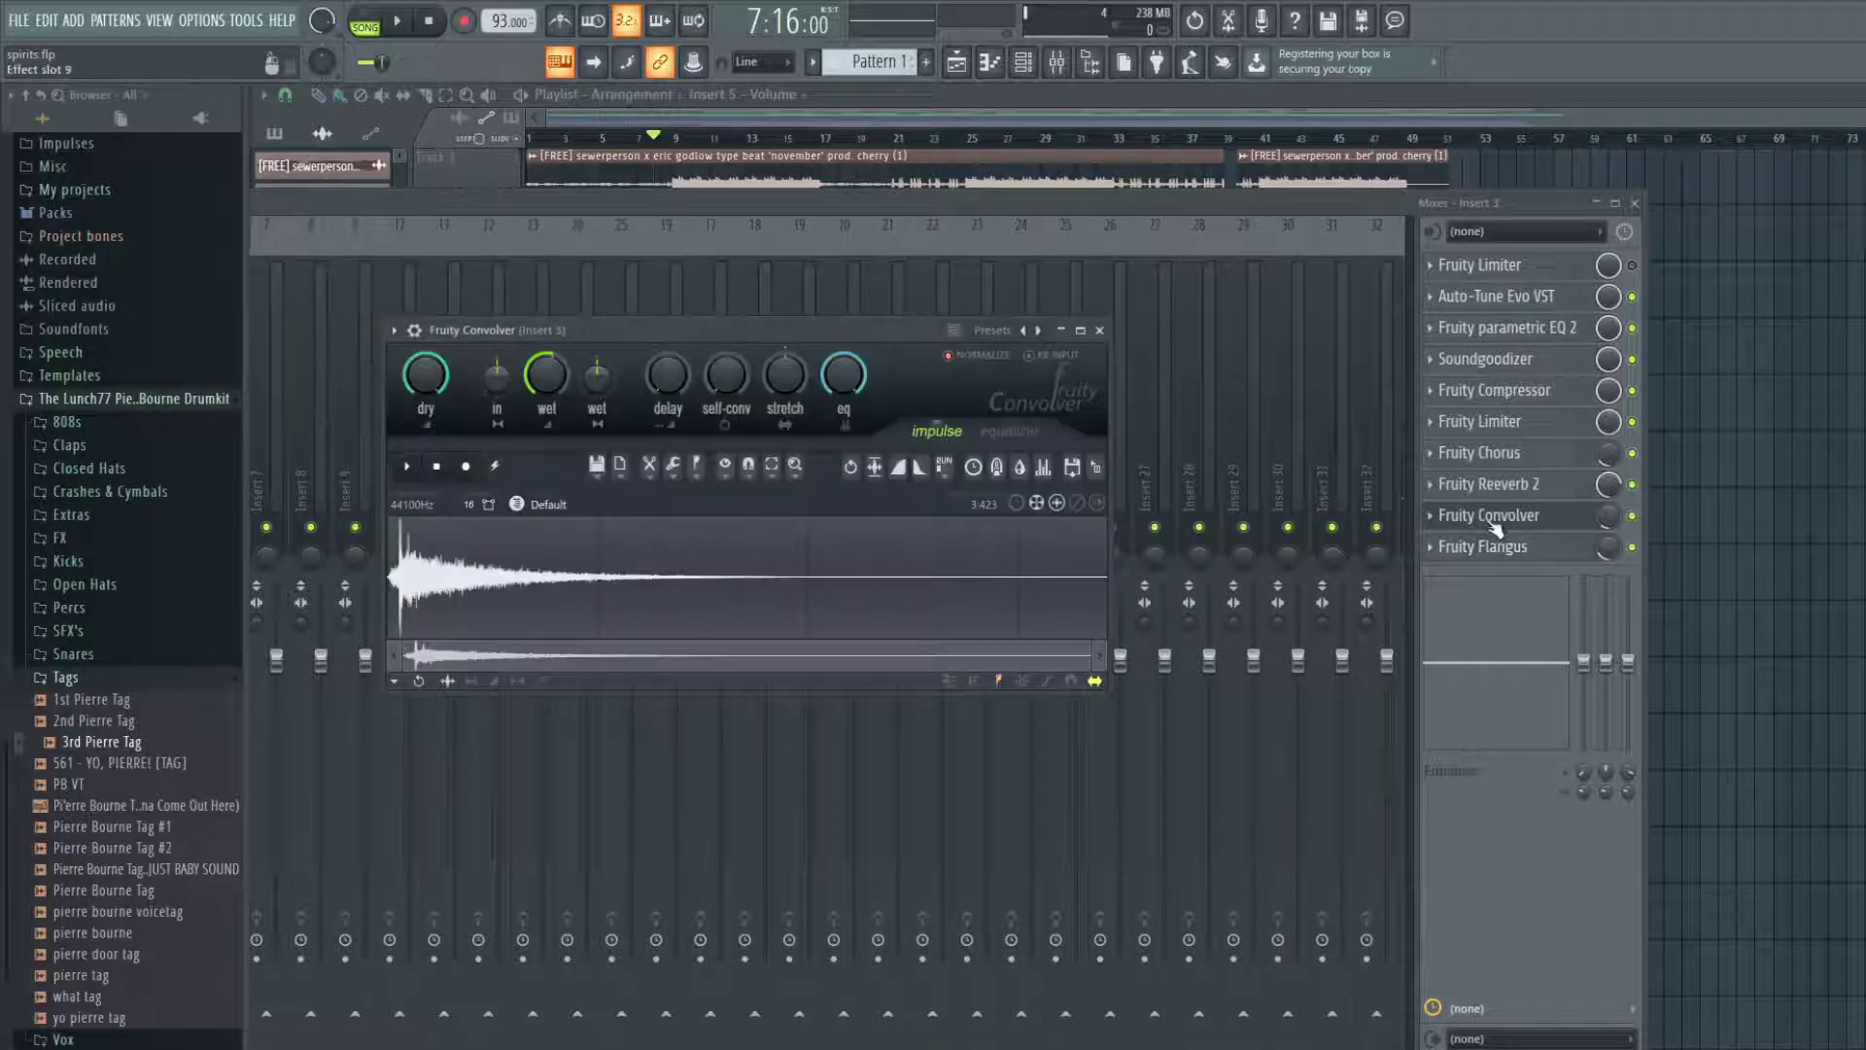
click(1520, 521)
- Select mixer Insert 4 and bring its effect chain into view
double_click(617, 199)
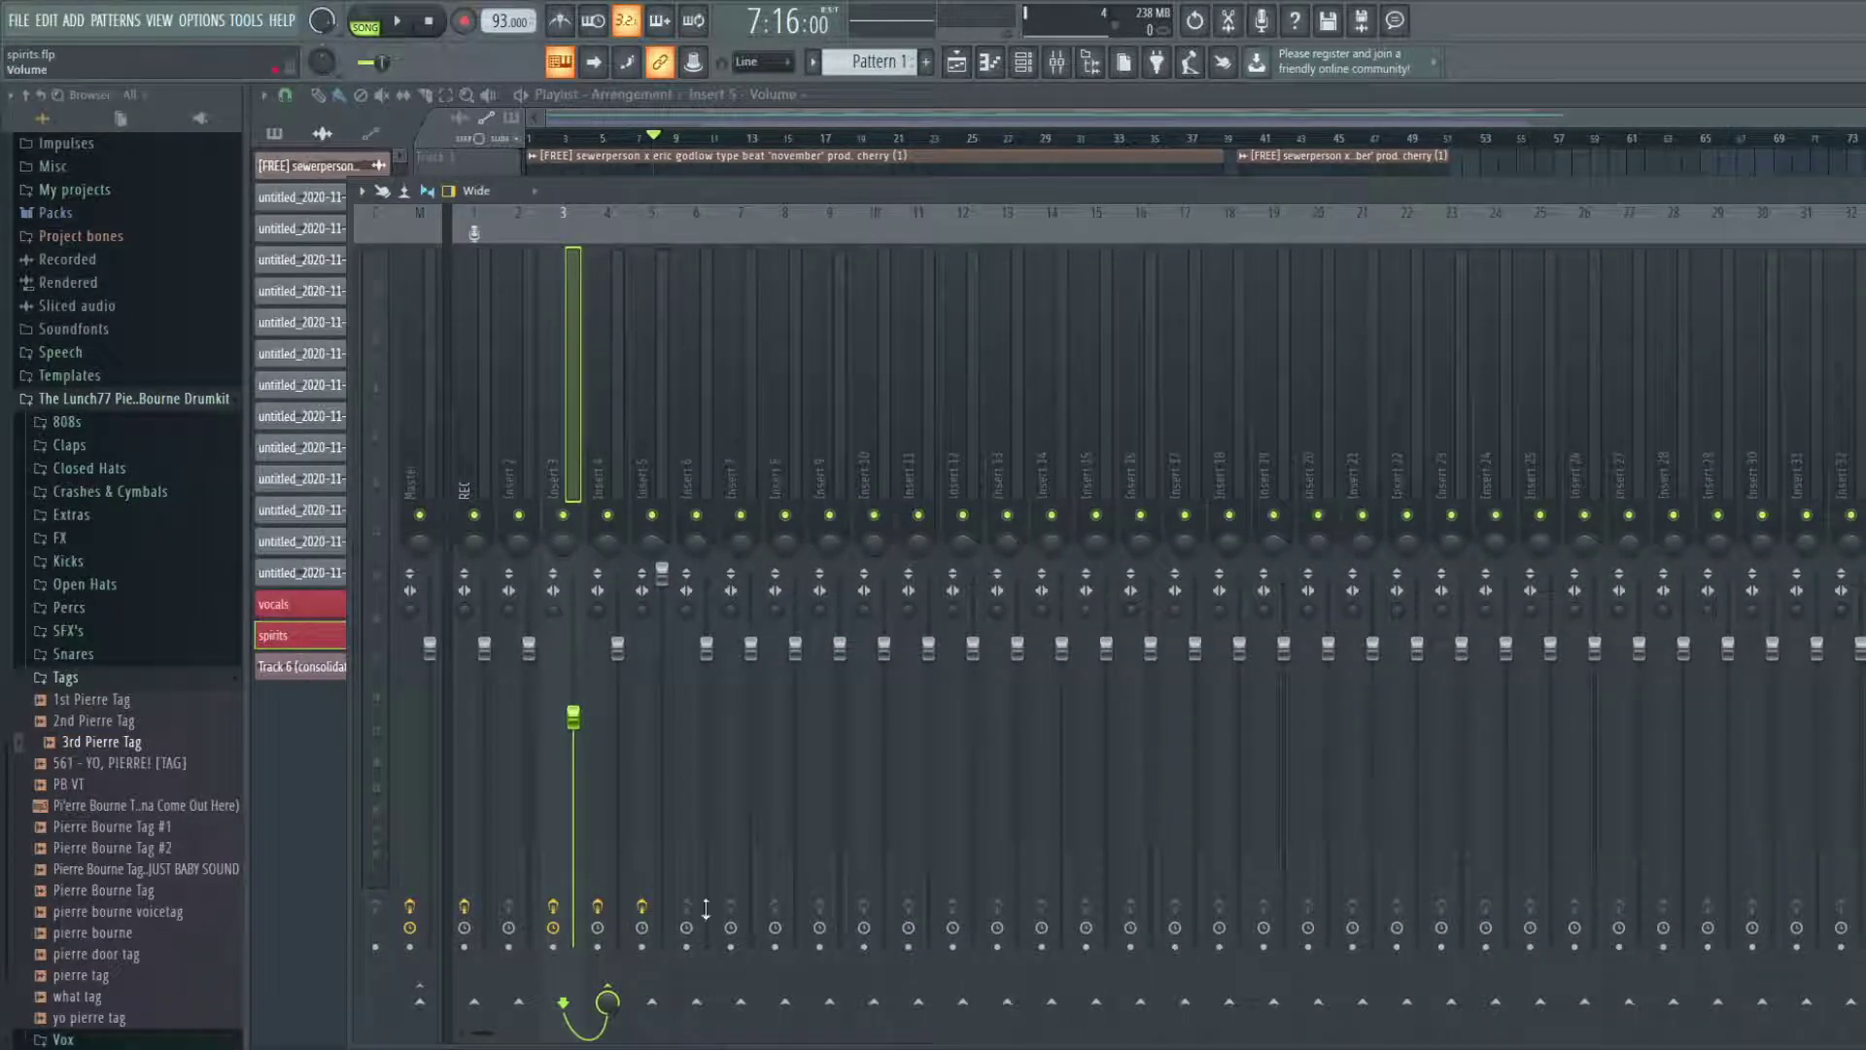
click(603, 420)
double_click(842, 202)
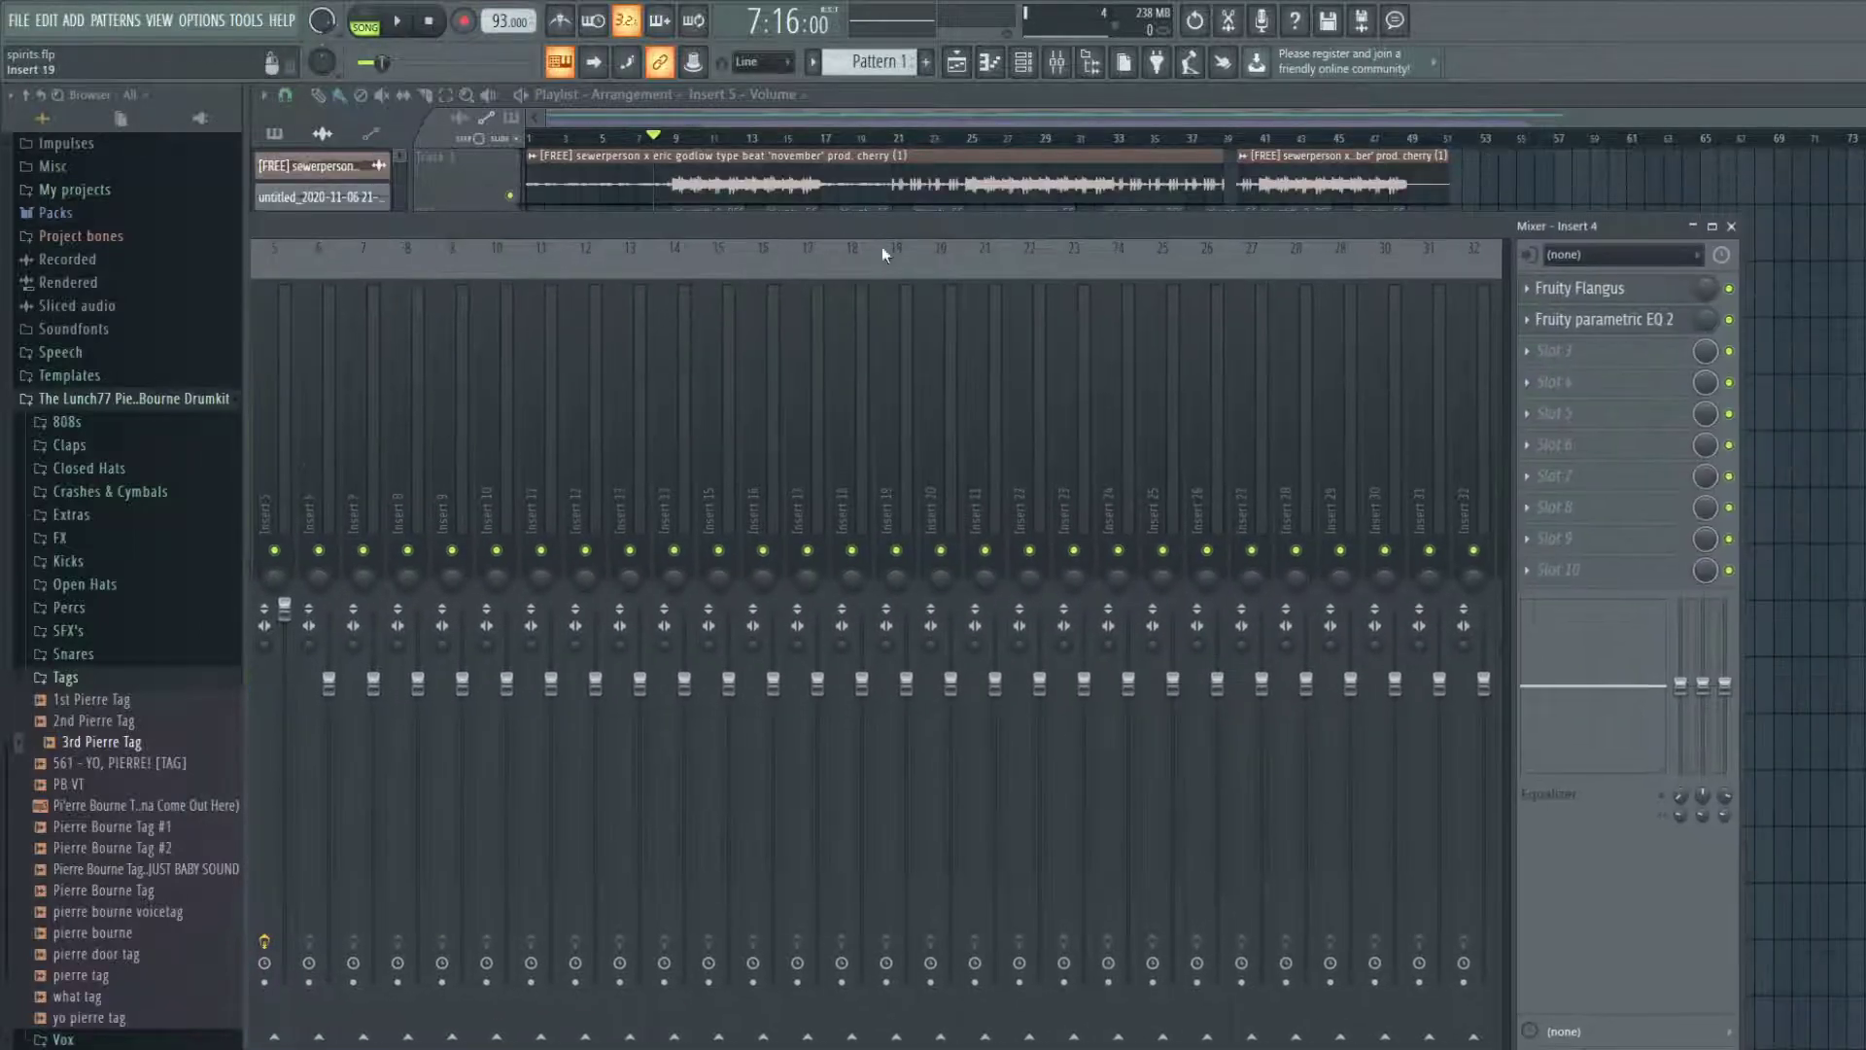
drag(1210, 224, 1083, 300)
- Examine the Fruity Flangus settings and the Fruity parametric EQ 2 curve on Insert 4 and return to the playlist
click(1434, 356)
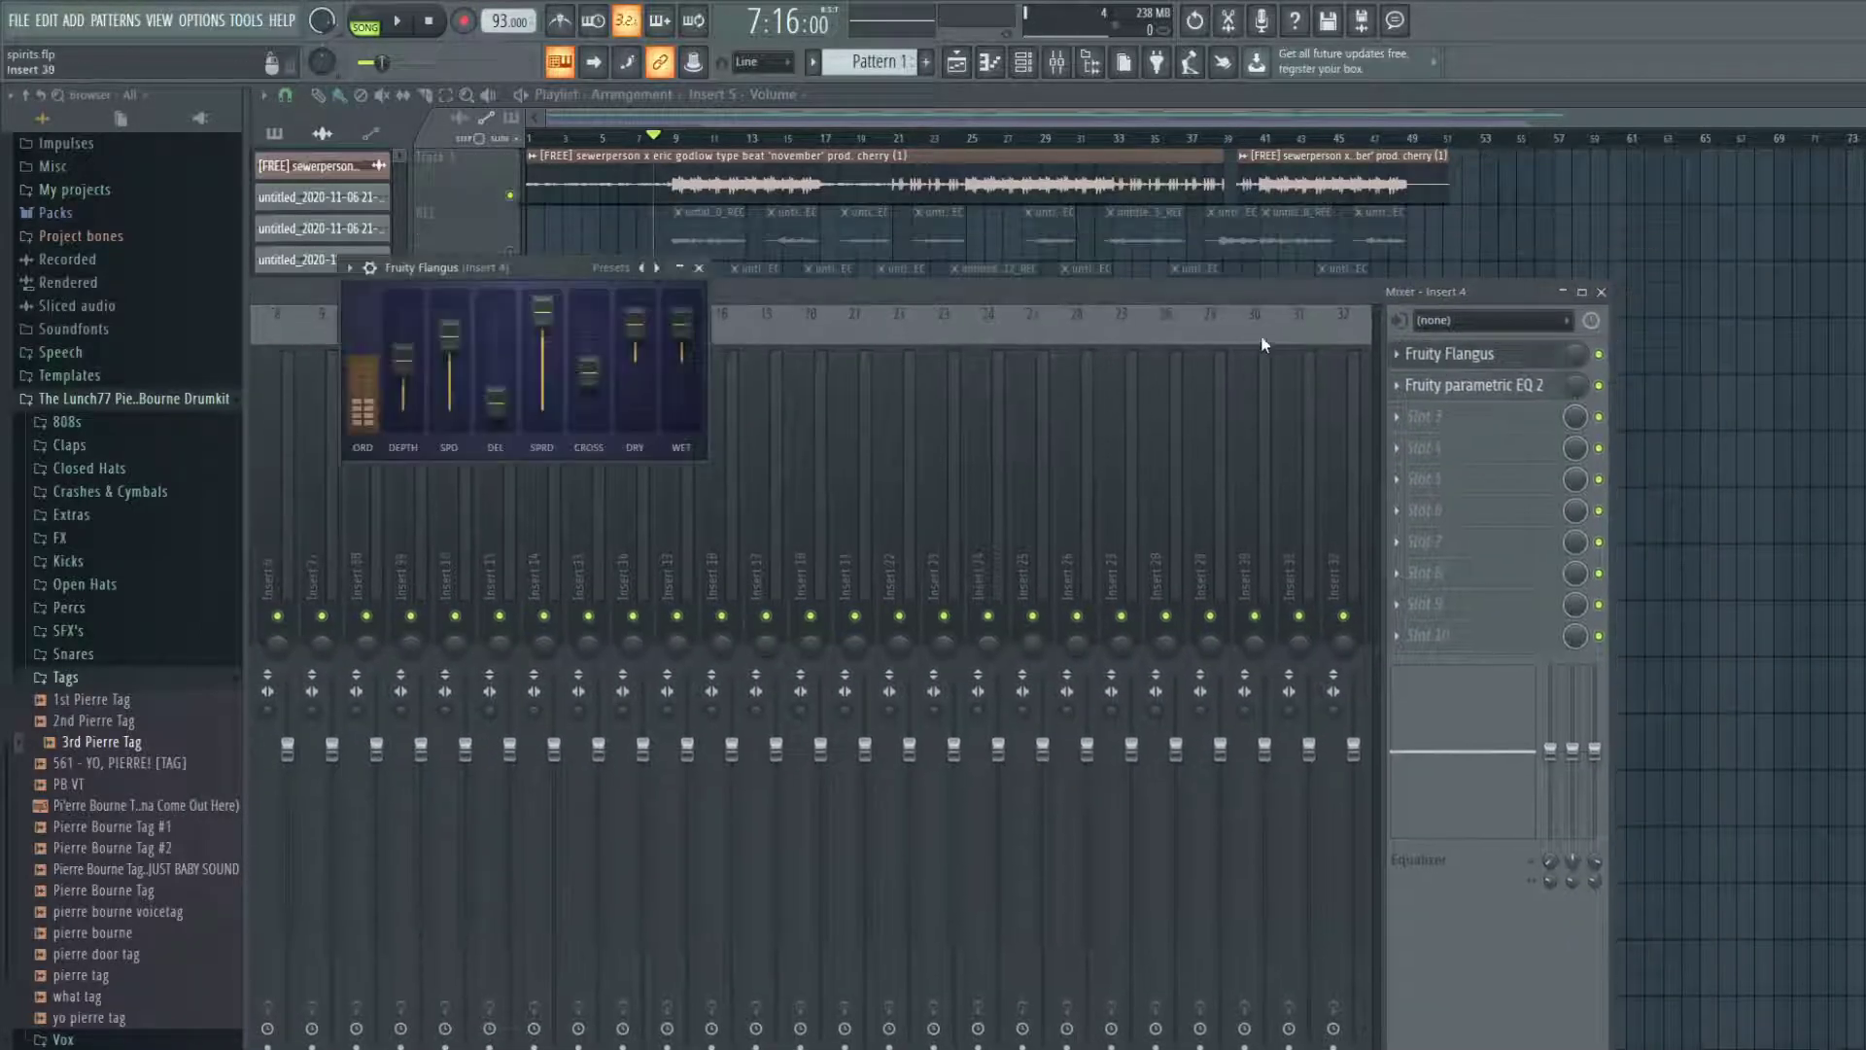
drag(562, 278, 606, 273)
click(746, 265)
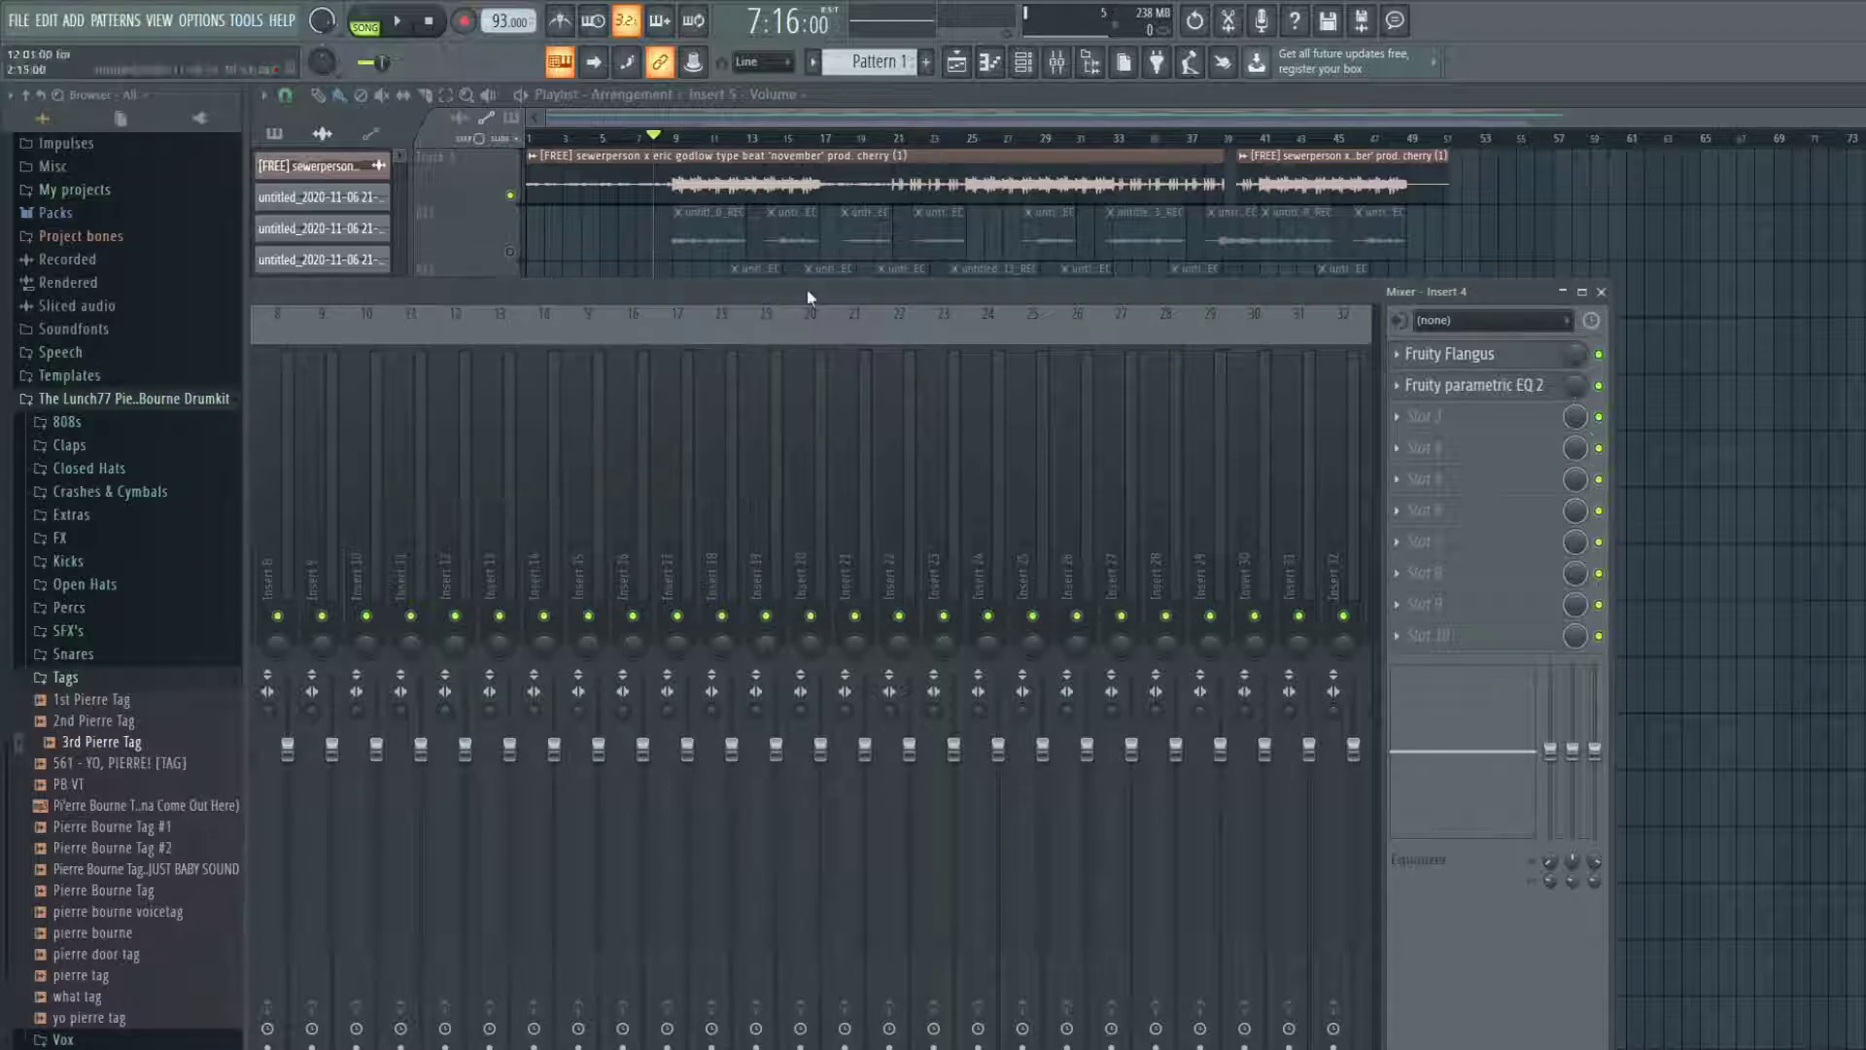
click(1507, 385)
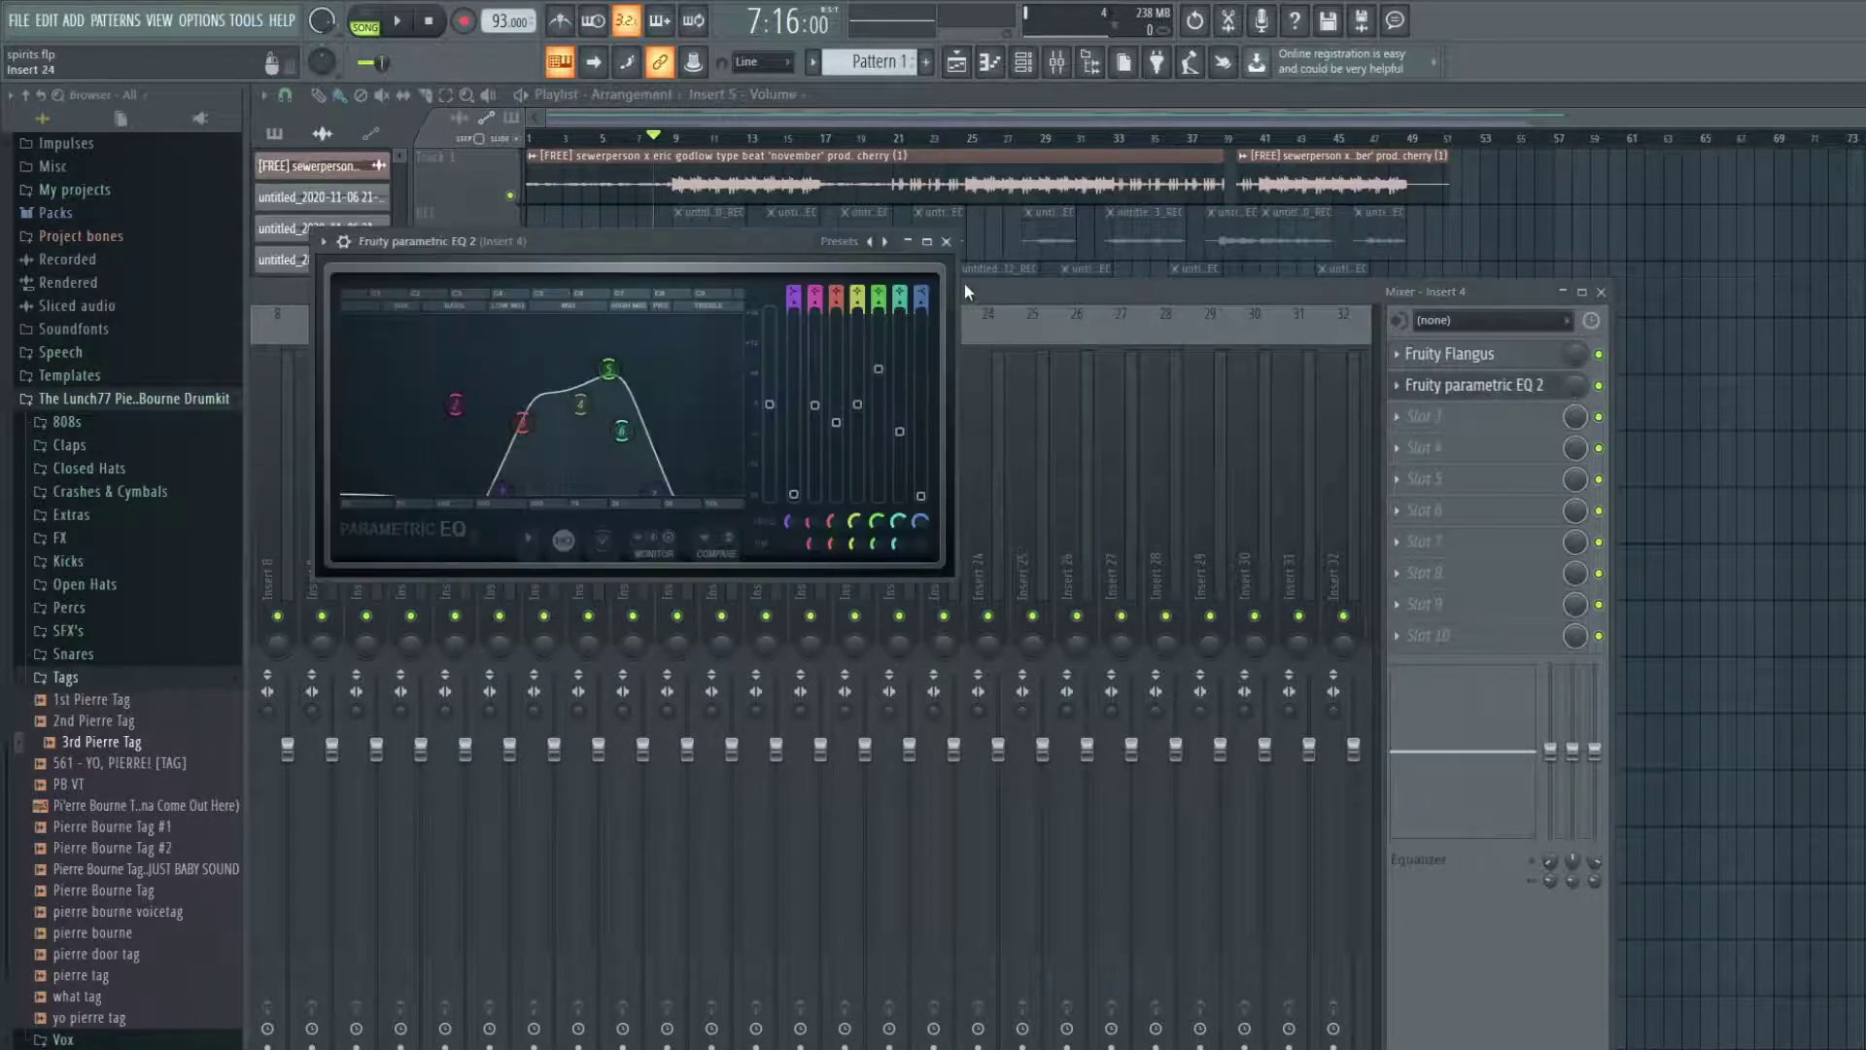
click(948, 242)
key(Escape)
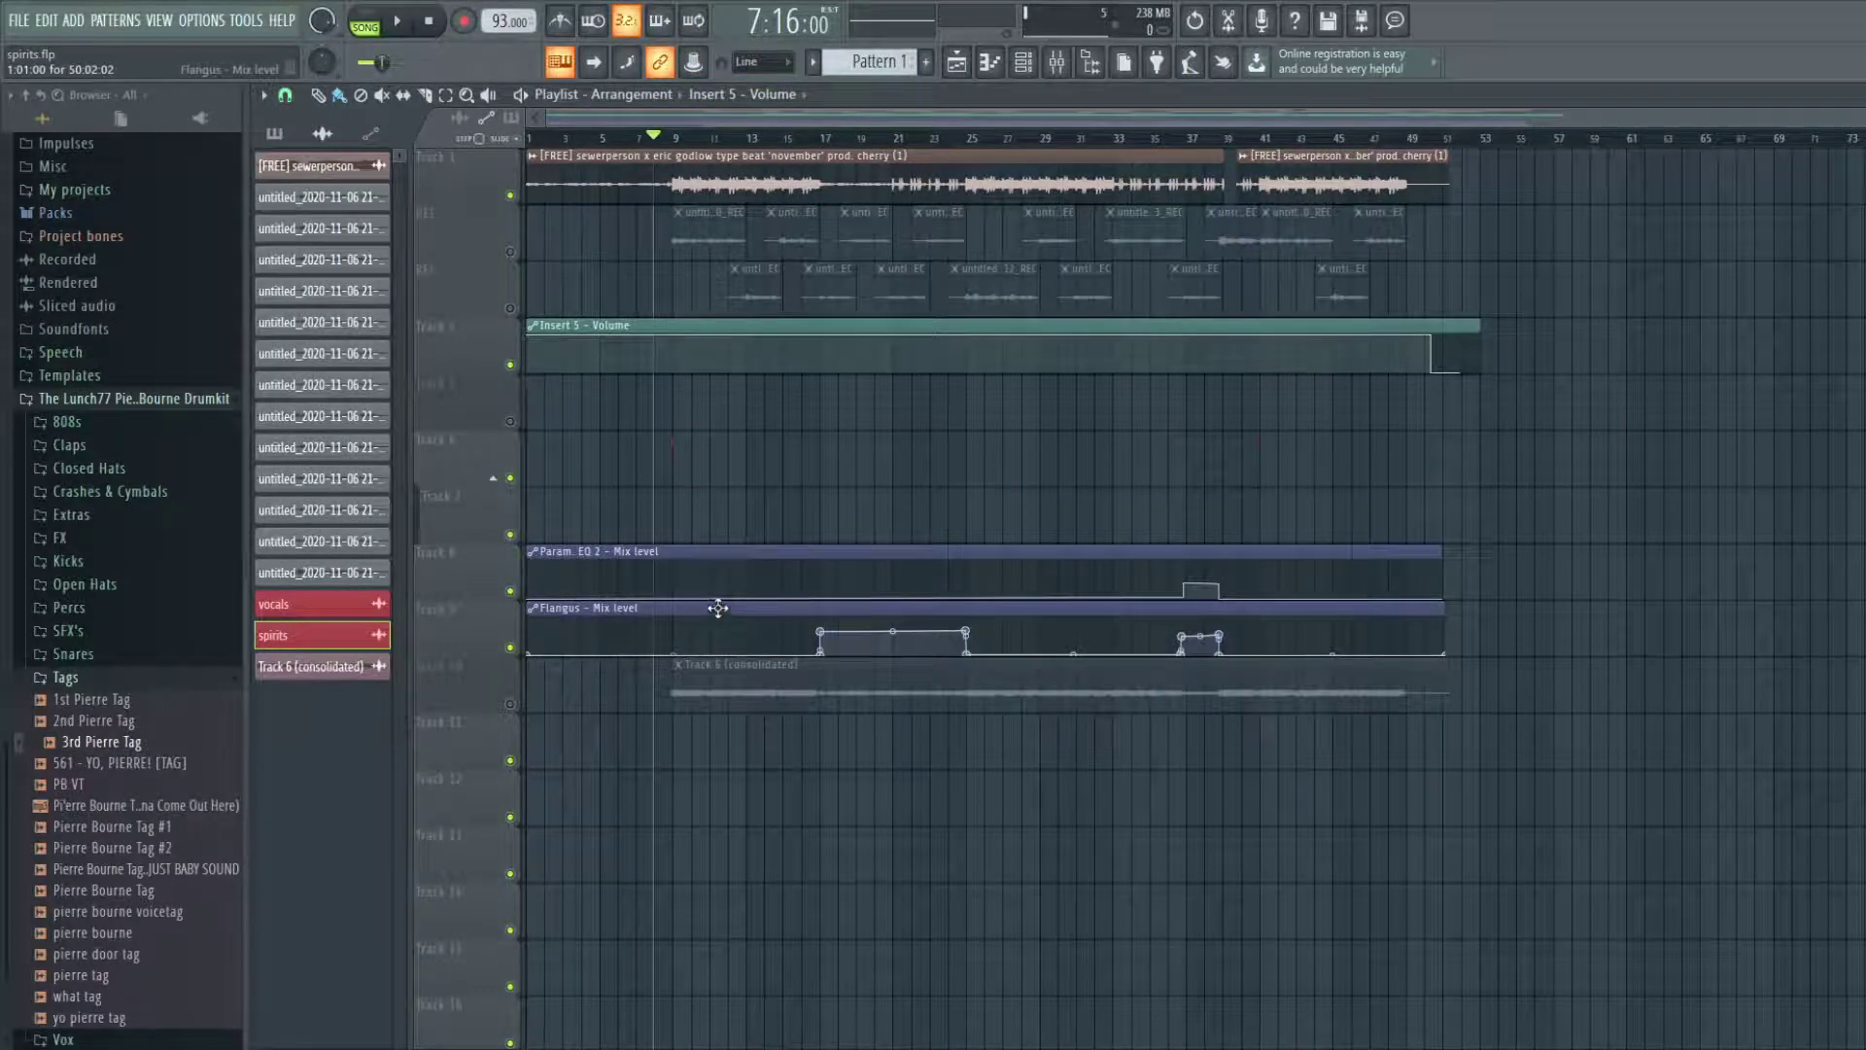
- Examine the Flangus mix level automation clip in the playlist
click(1057, 61)
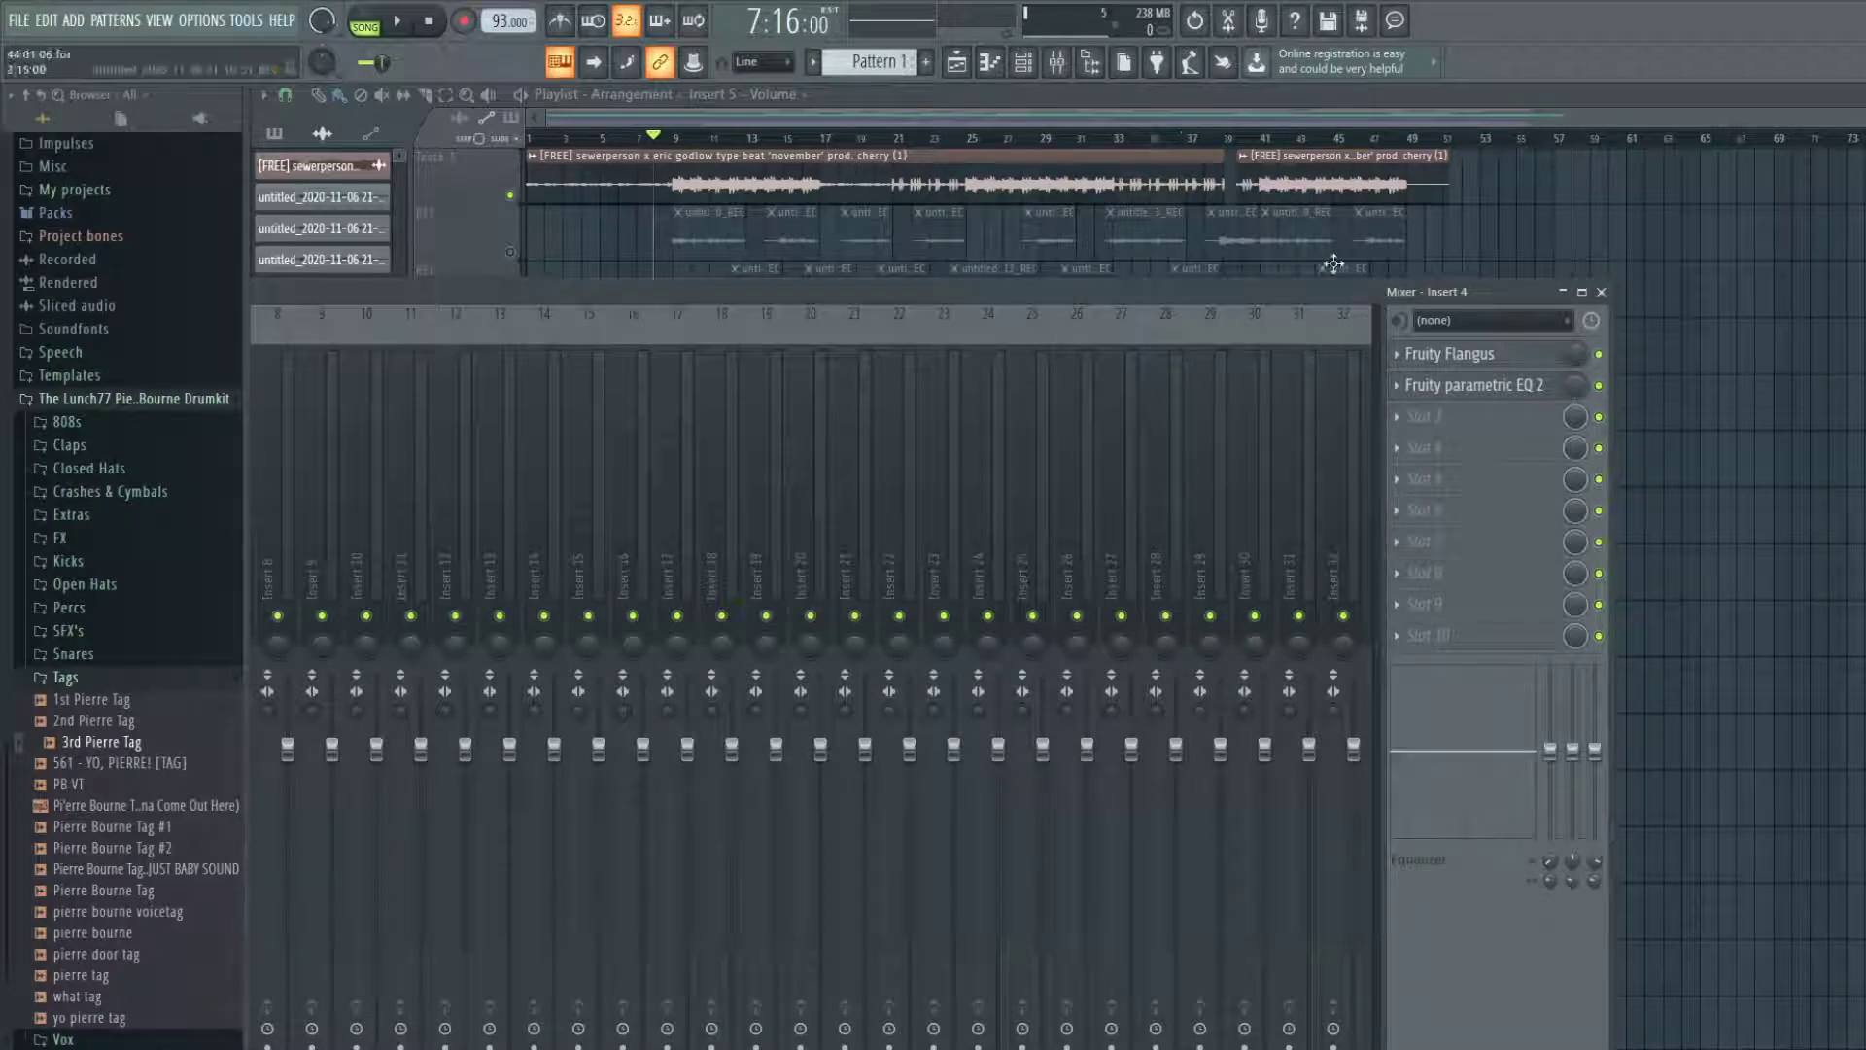
key(F9)
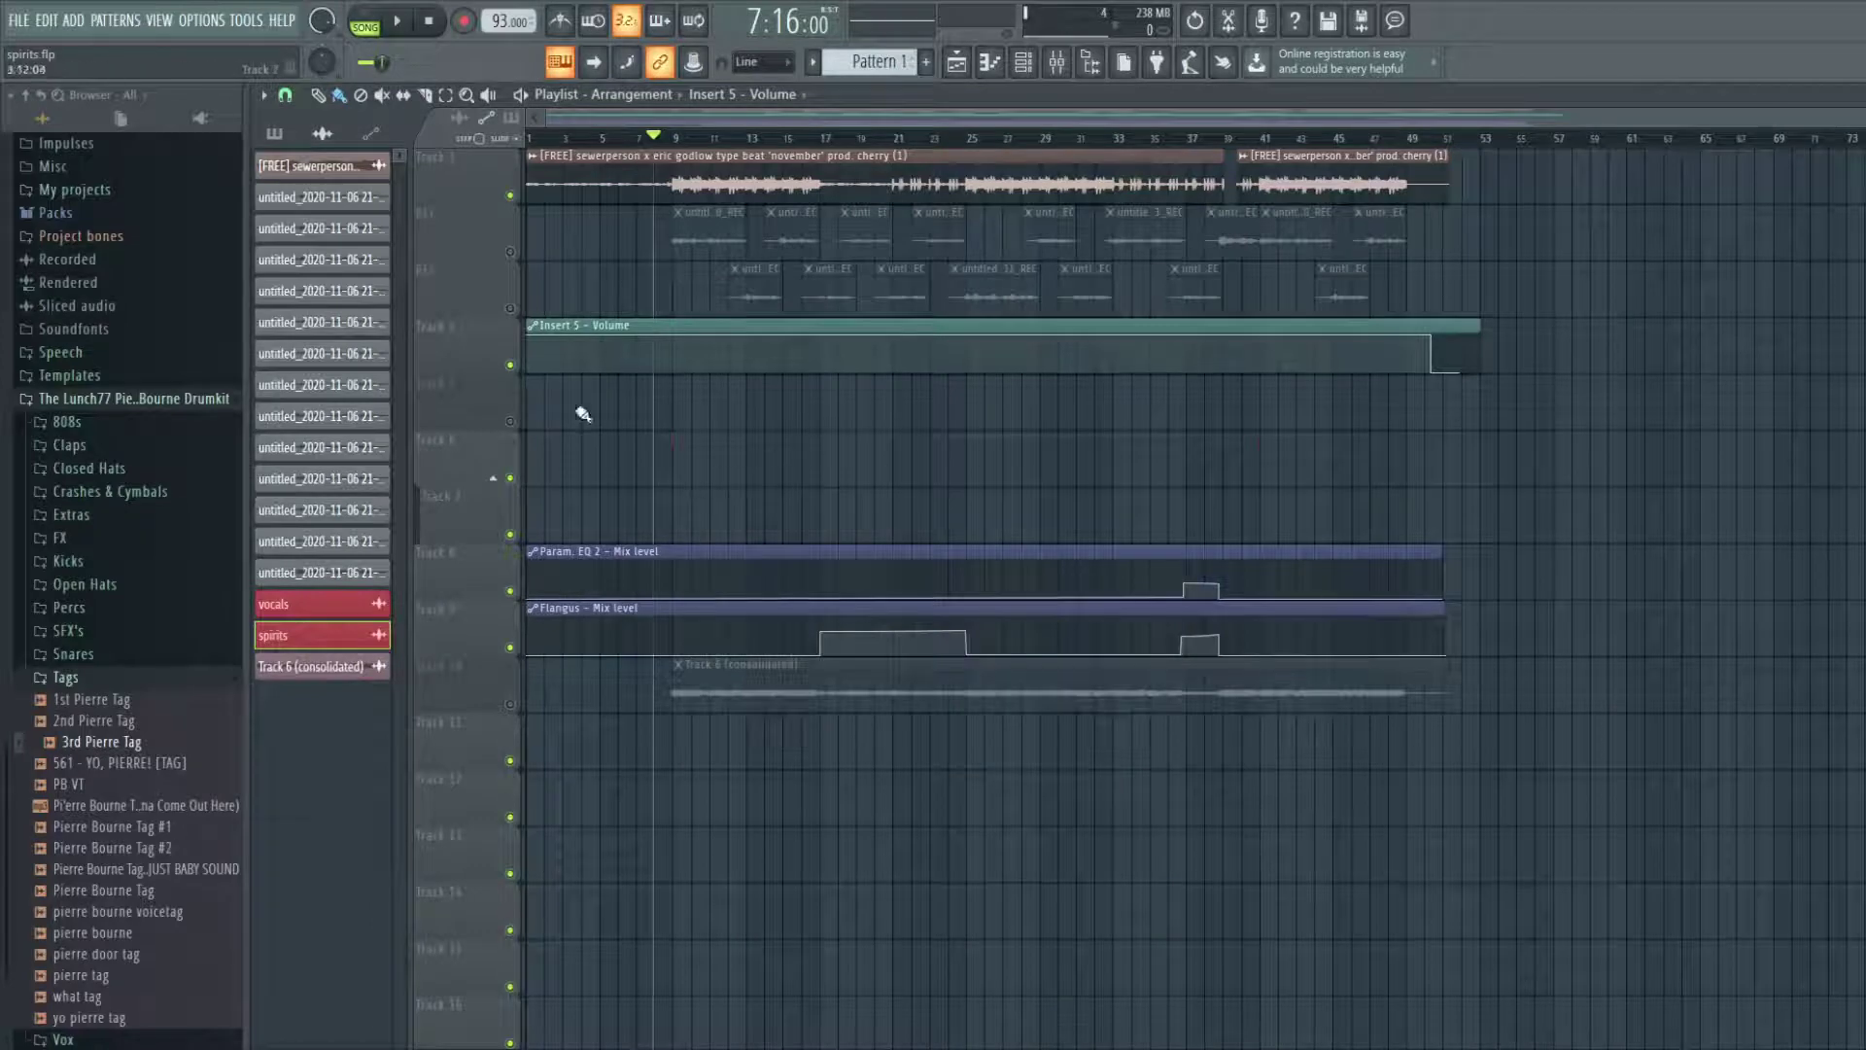
mouse_move(870, 643)
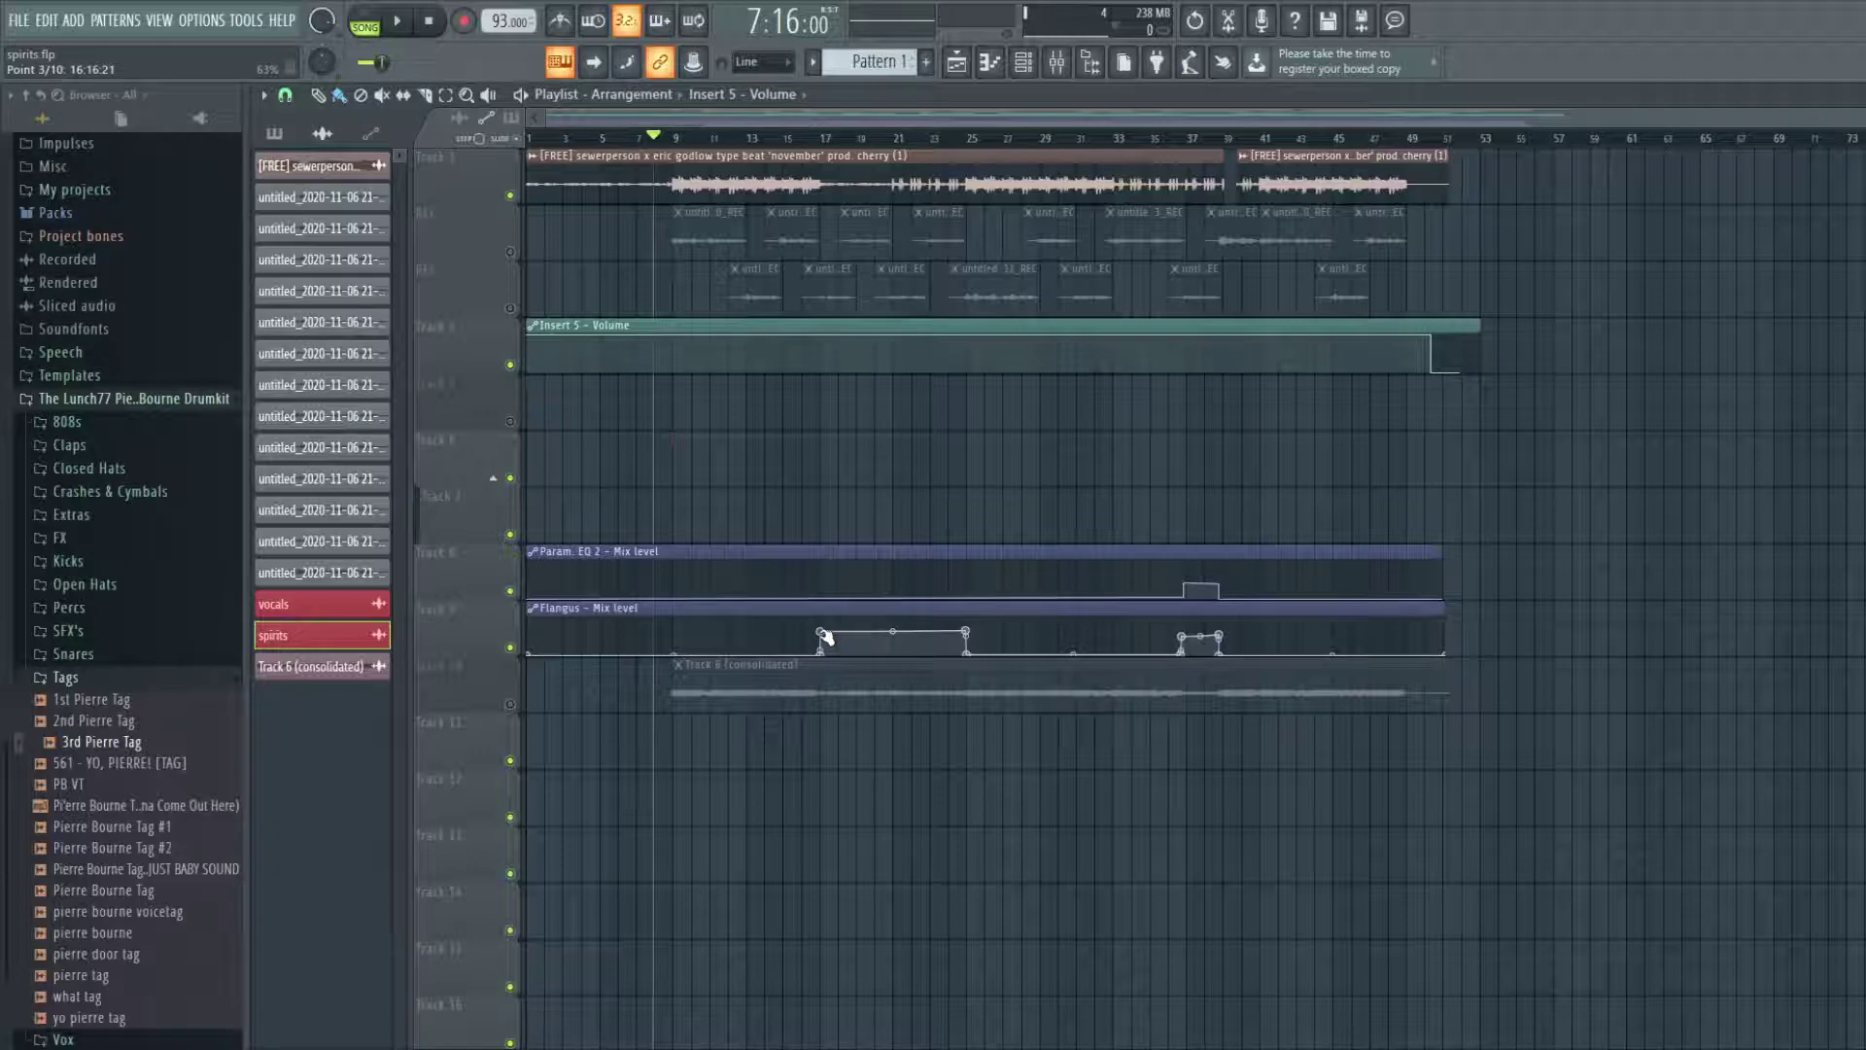
- Unmute track 10 with the consolidated vocals and play the song from about bar 15
drag(894, 141, 898, 222)
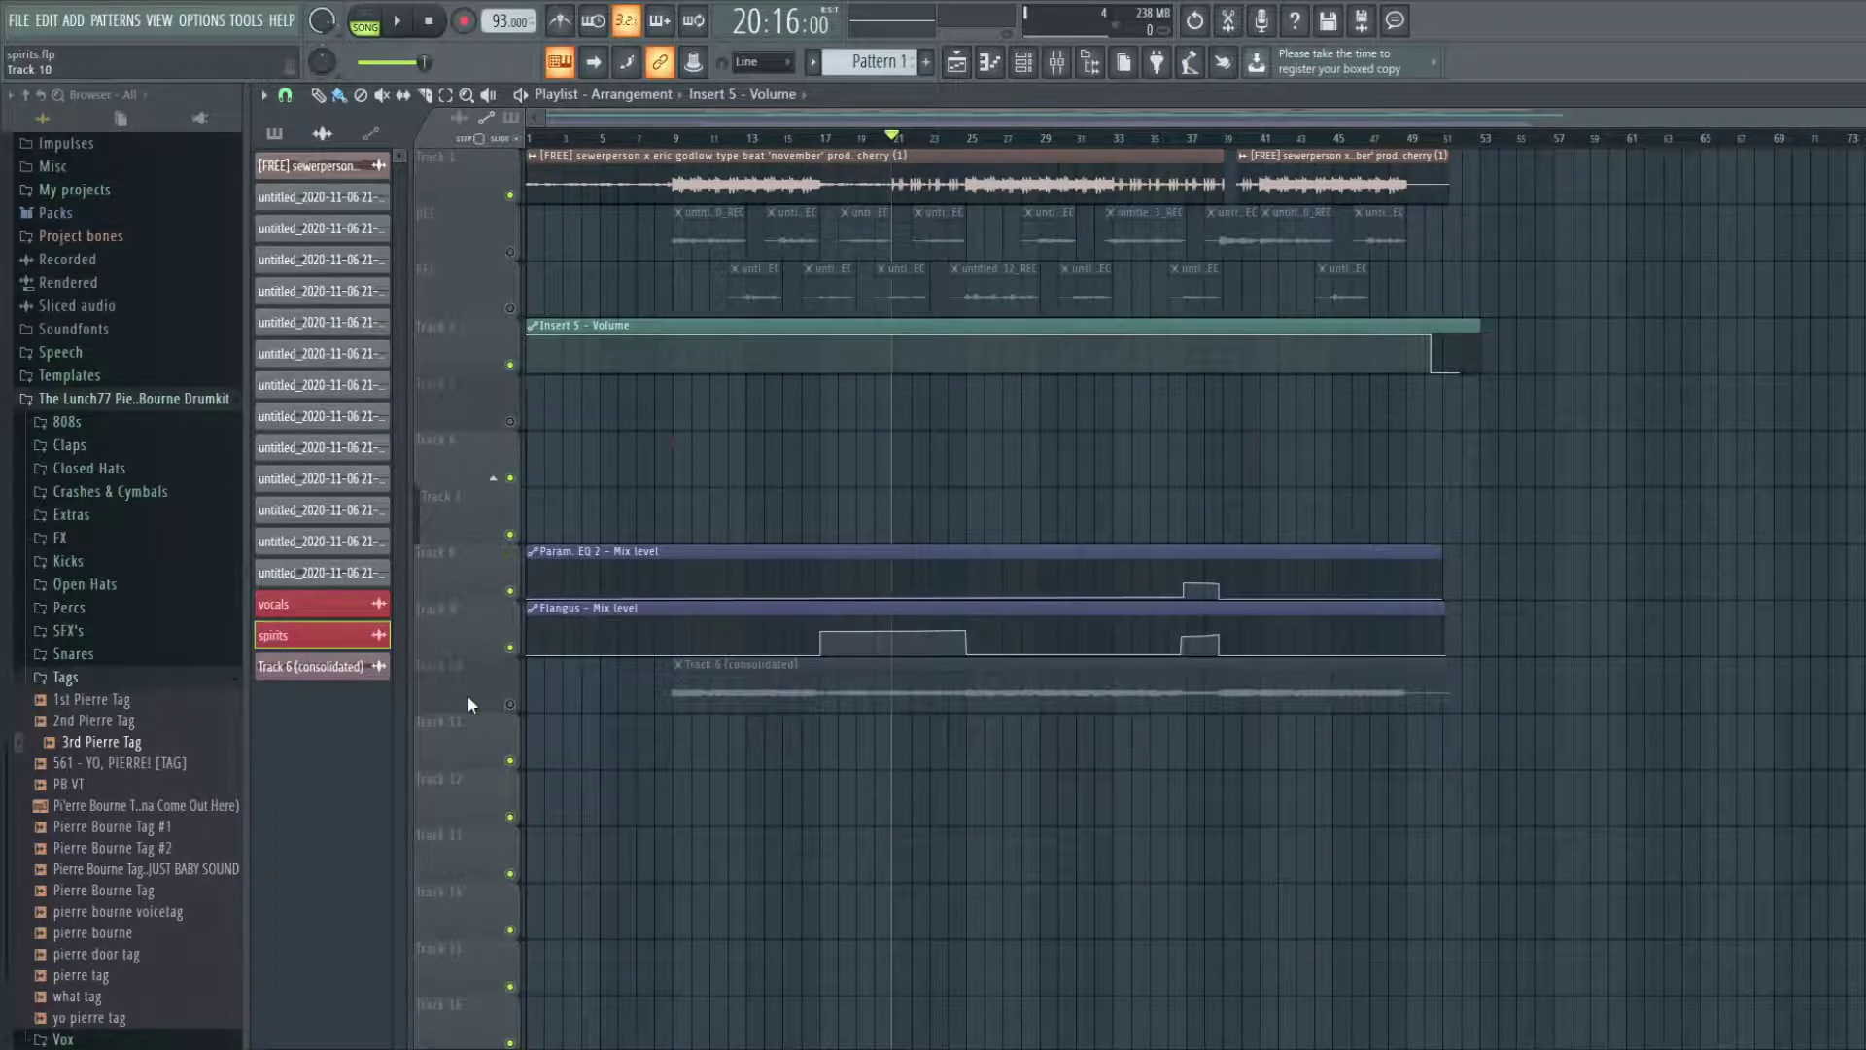
click(511, 705)
drag(879, 139, 794, 146)
key(space)
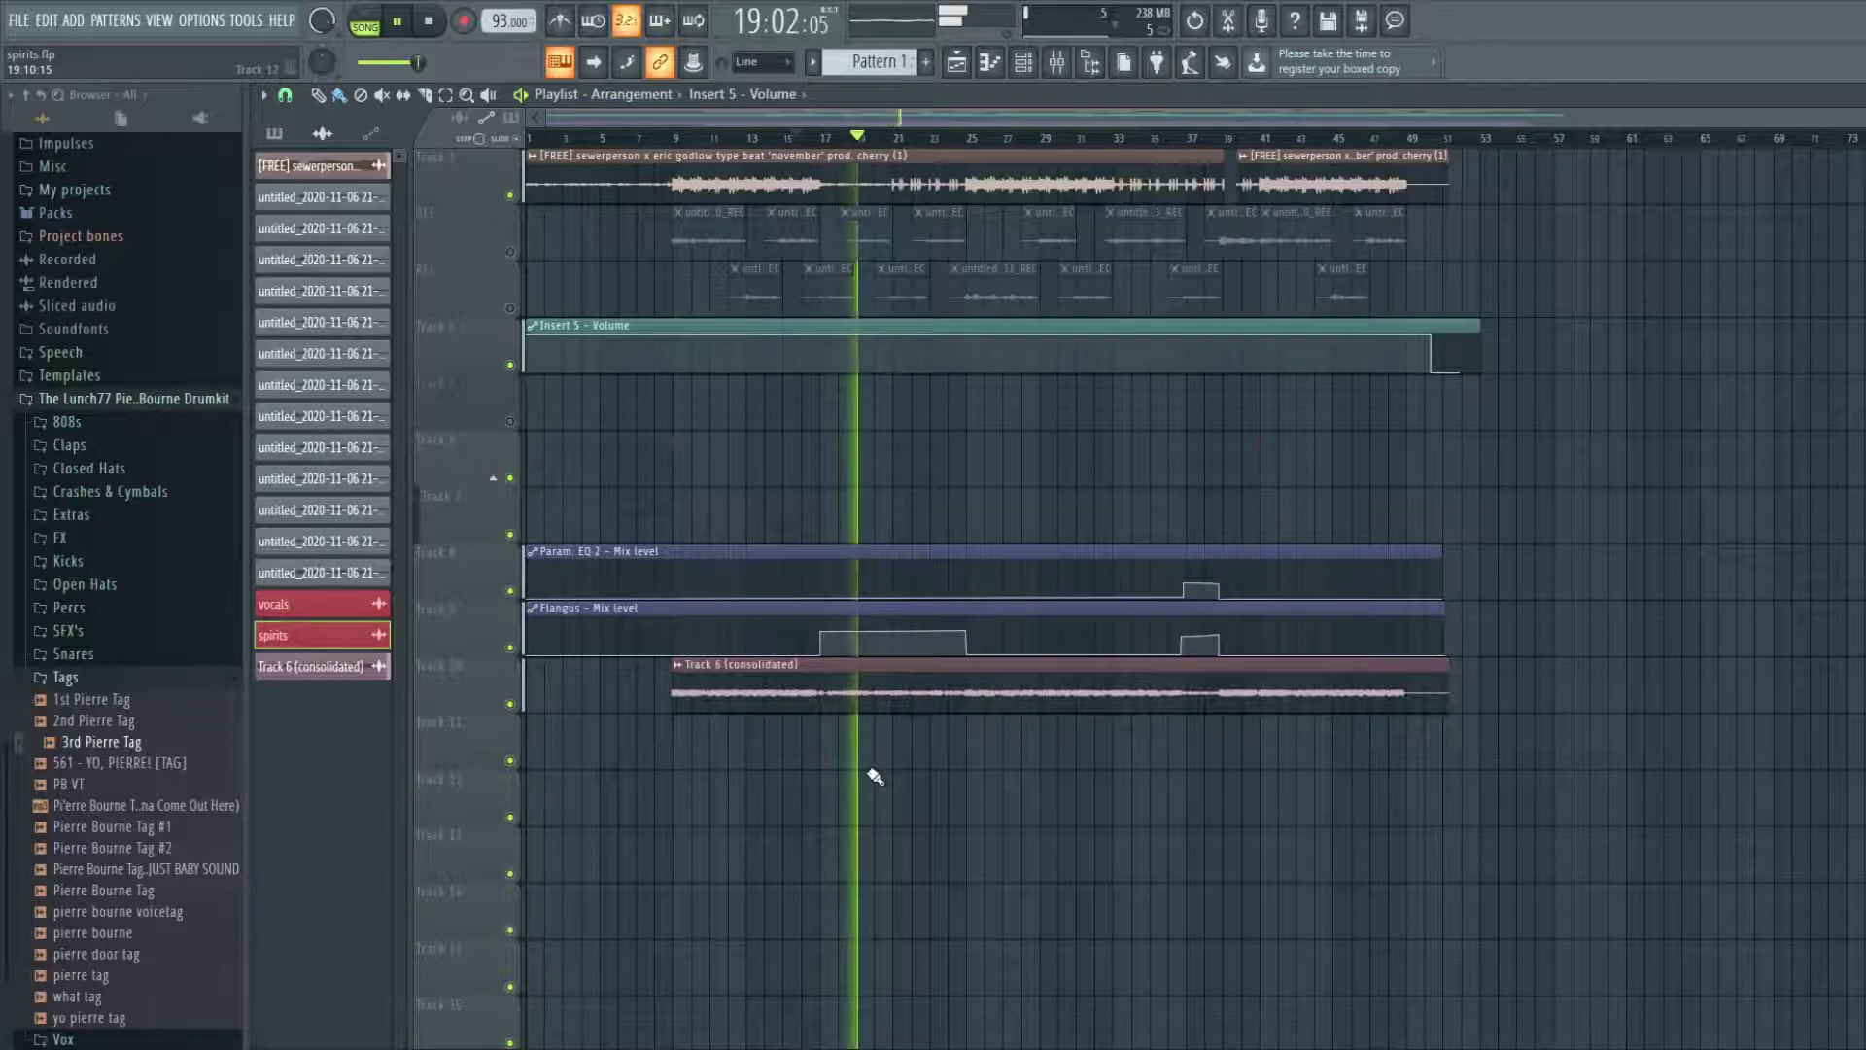
key(space)
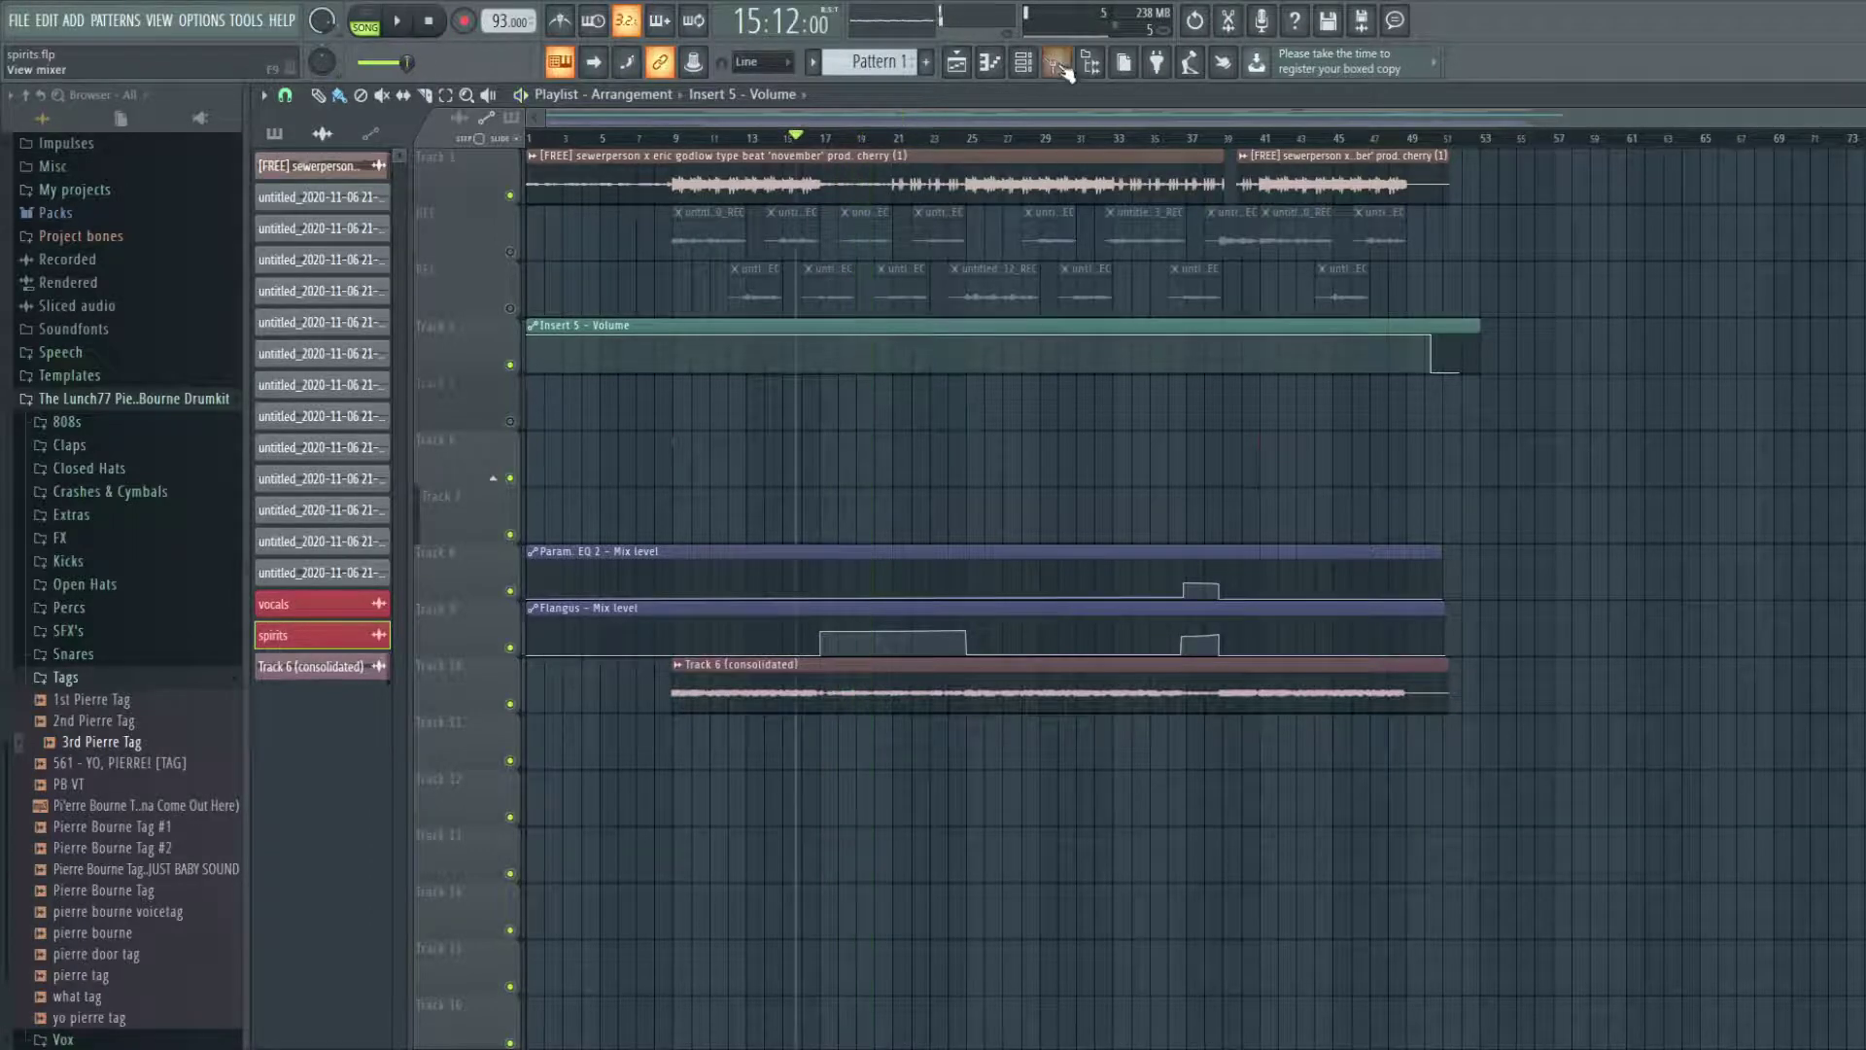
- Check the effect slots of Insert 4 and look over the whole arrangement in the playlist
click(1054, 64)
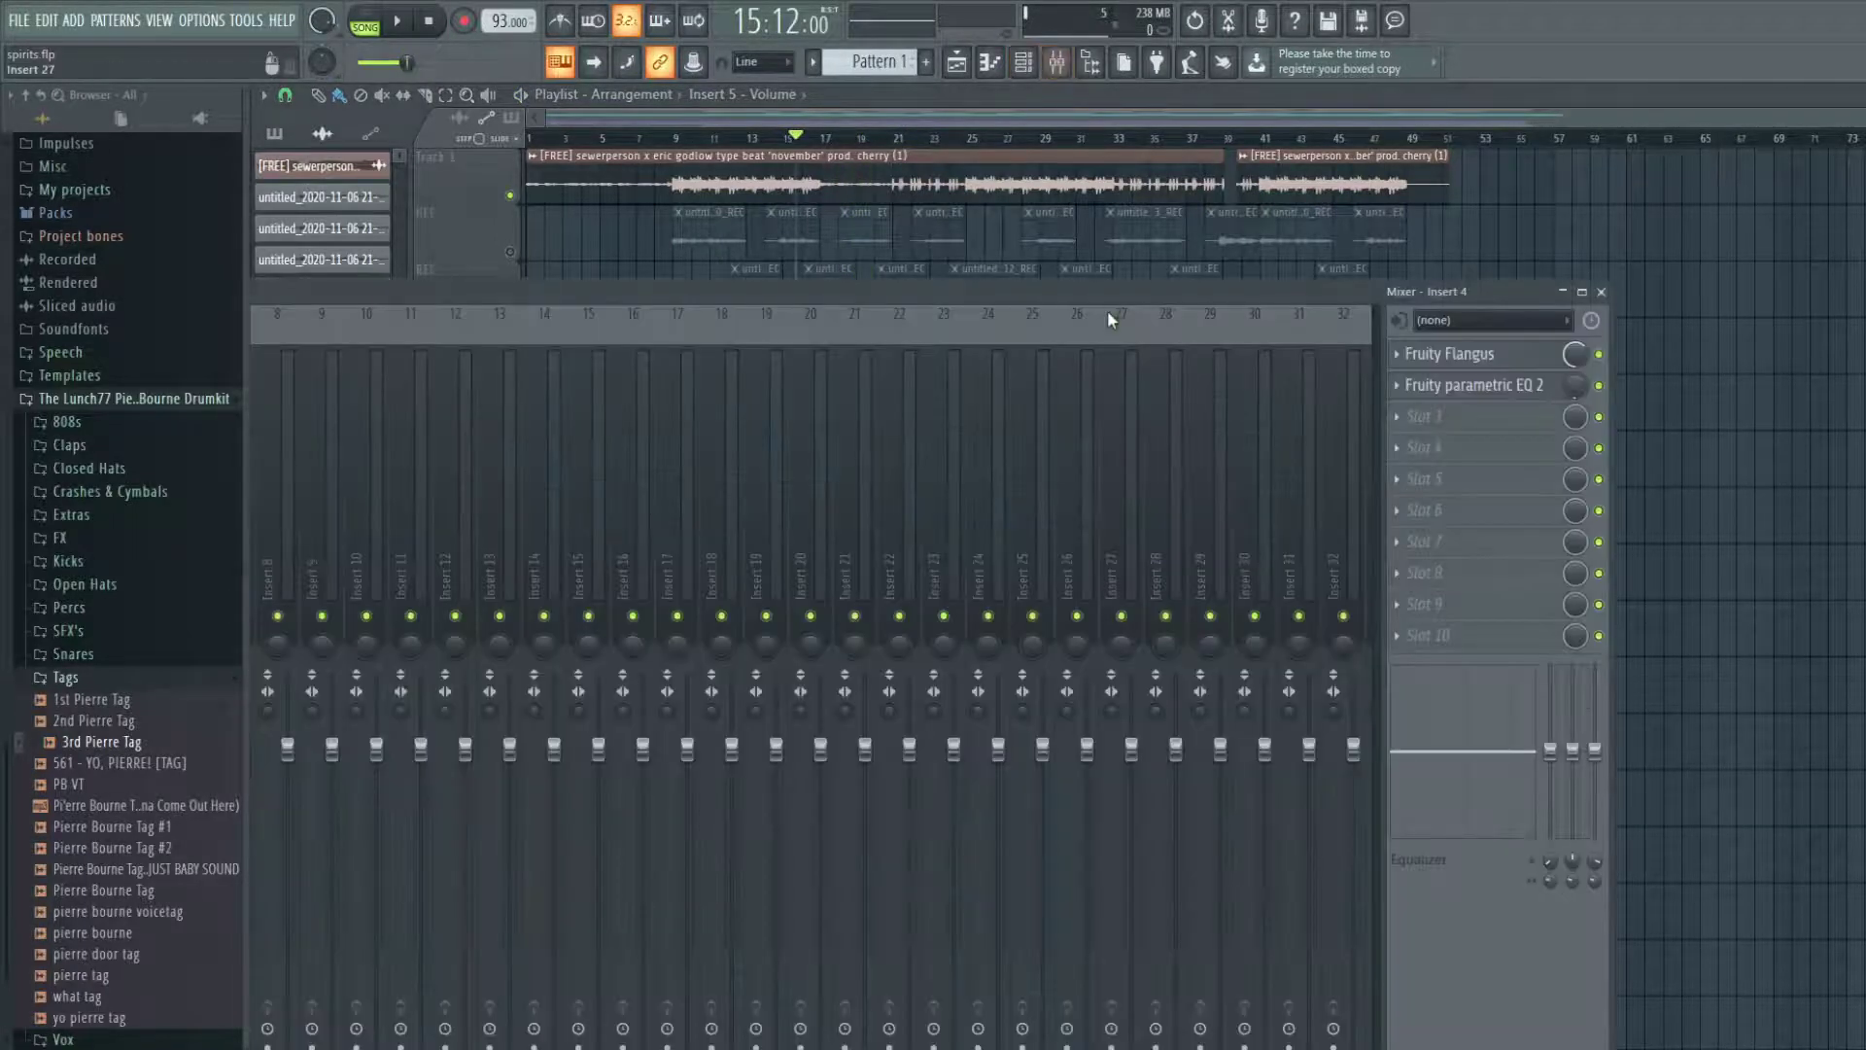
key(F9)
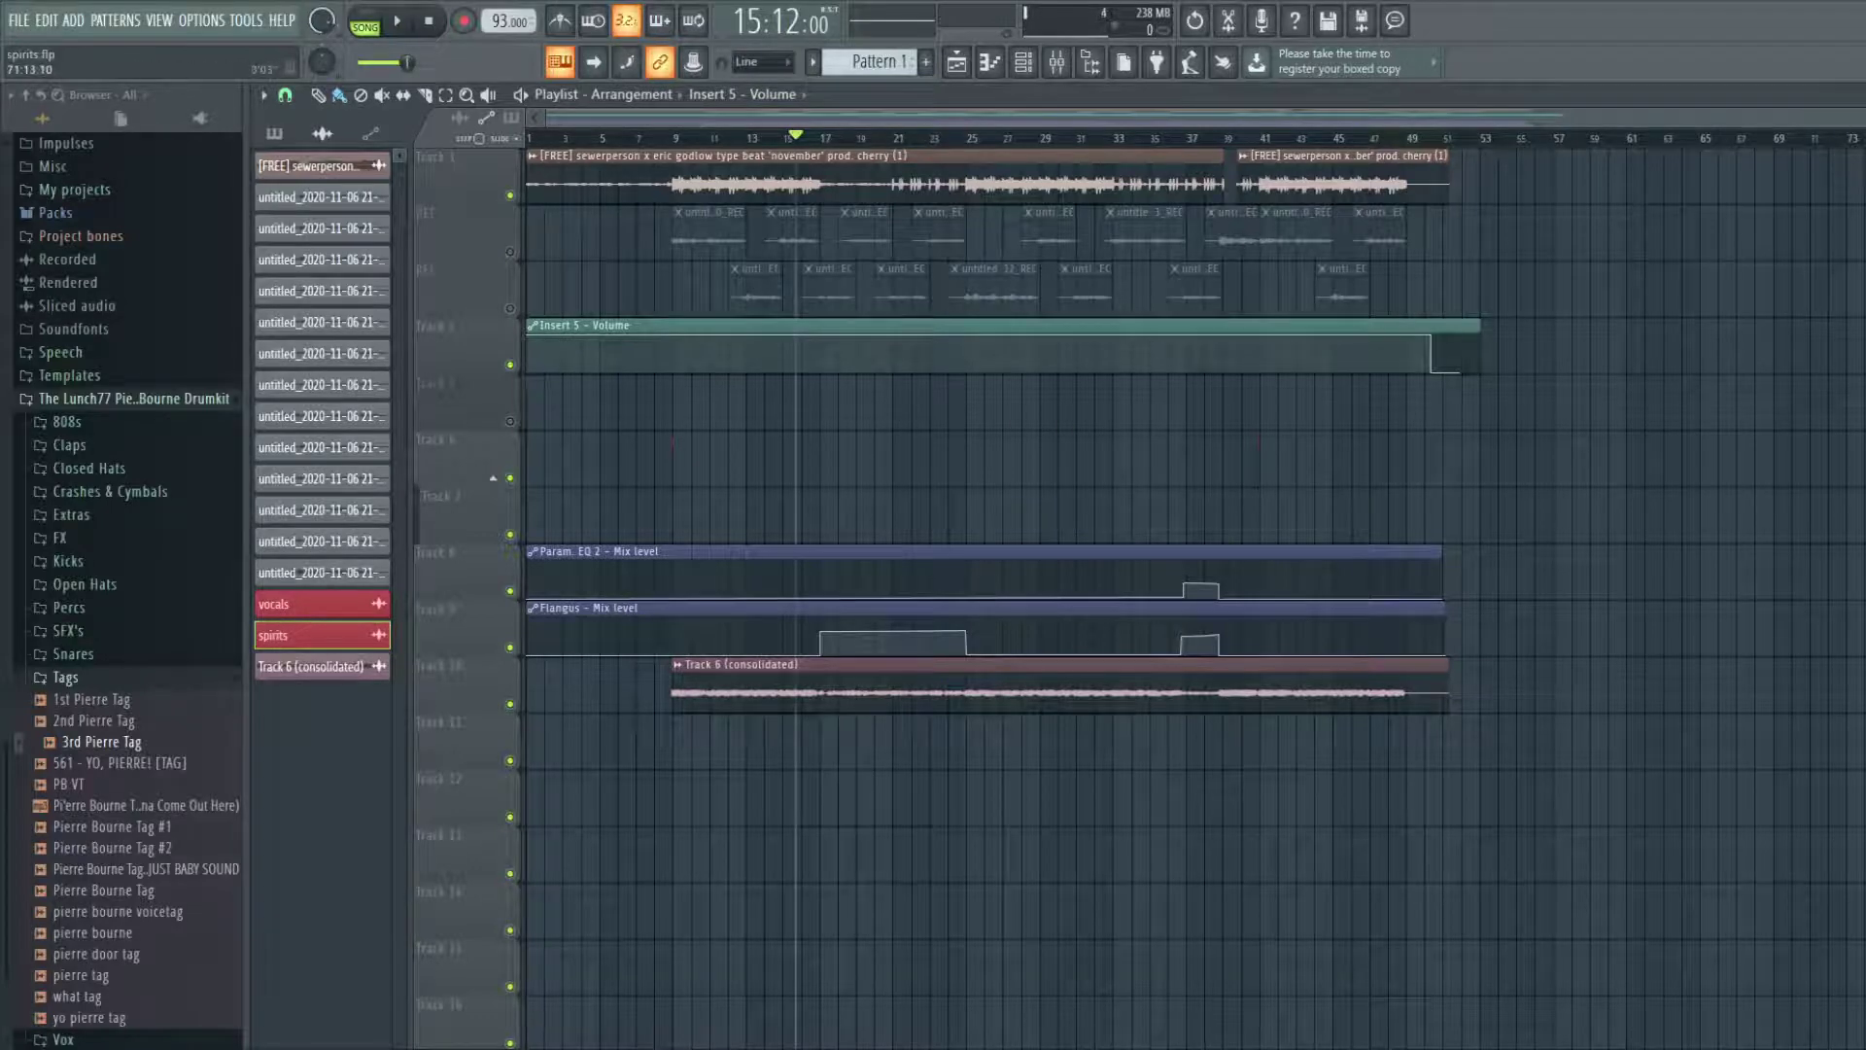
scroll(1244, 120, up, 5)
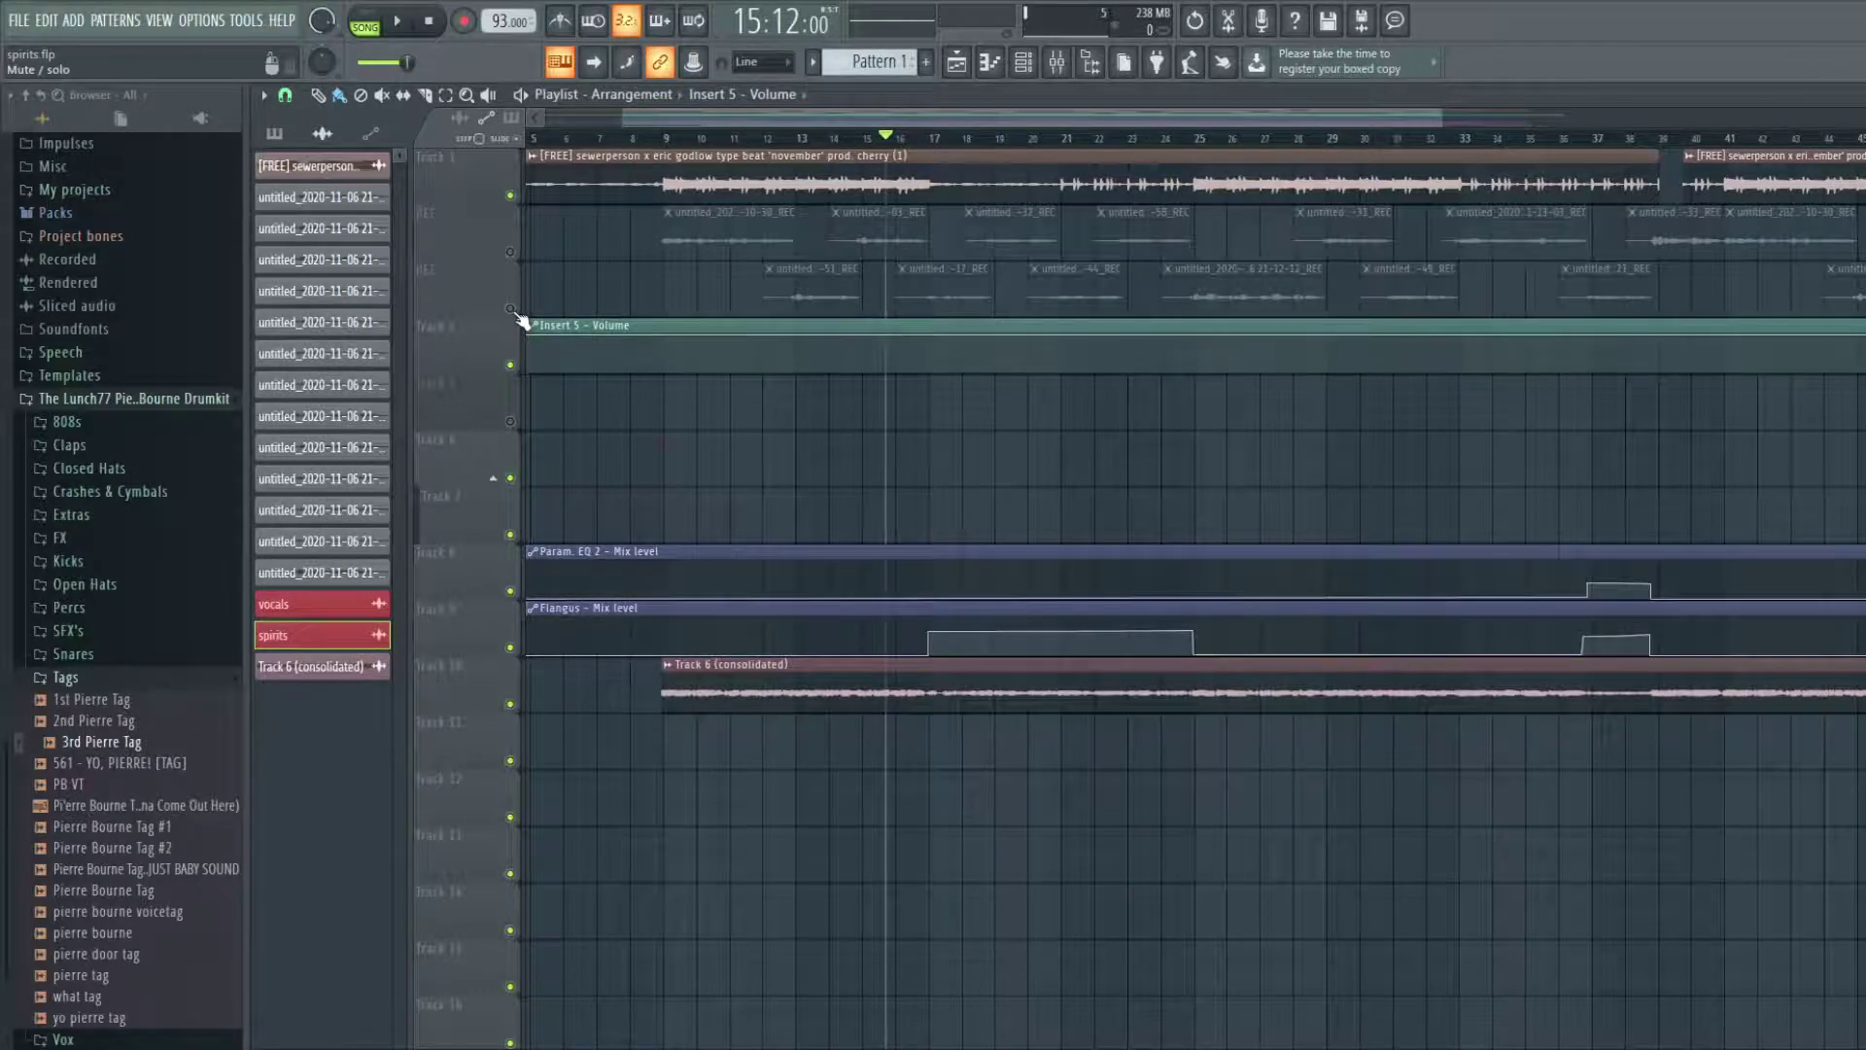
drag(1442, 111, 1672, 111)
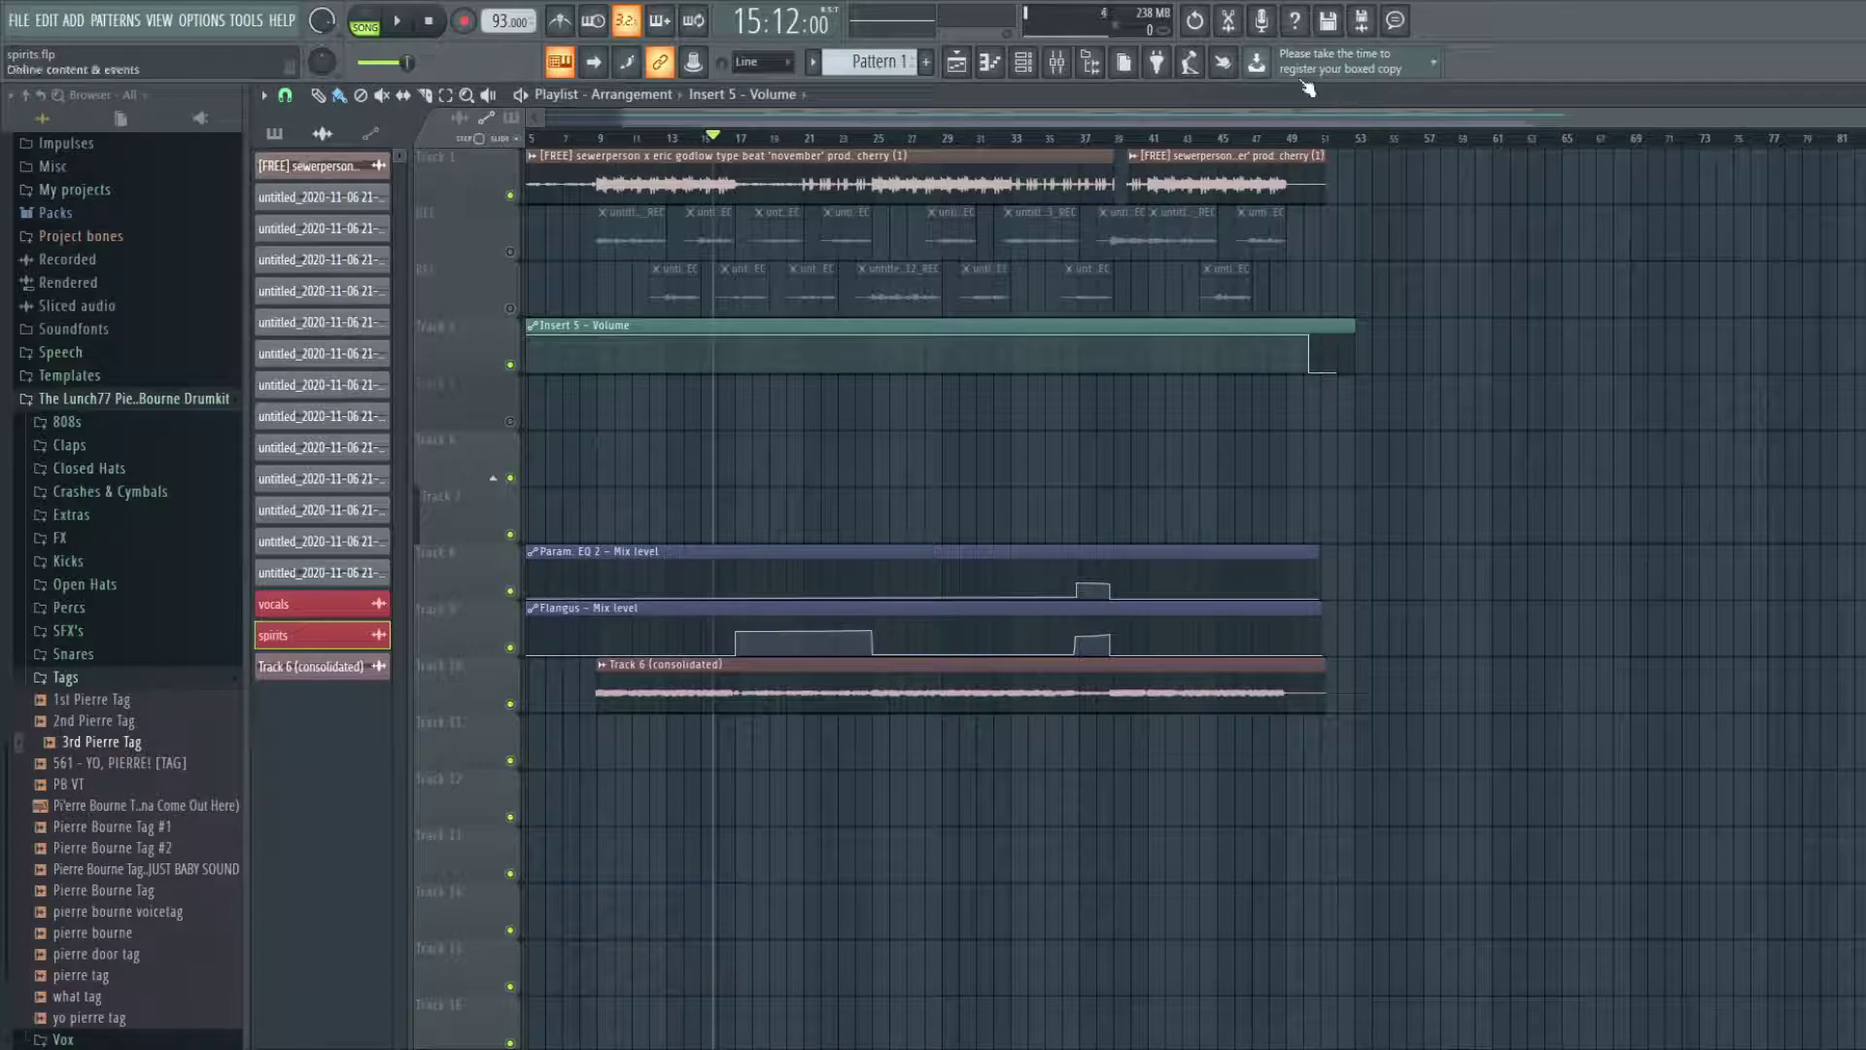
scroll(1116, 121, left, 2)
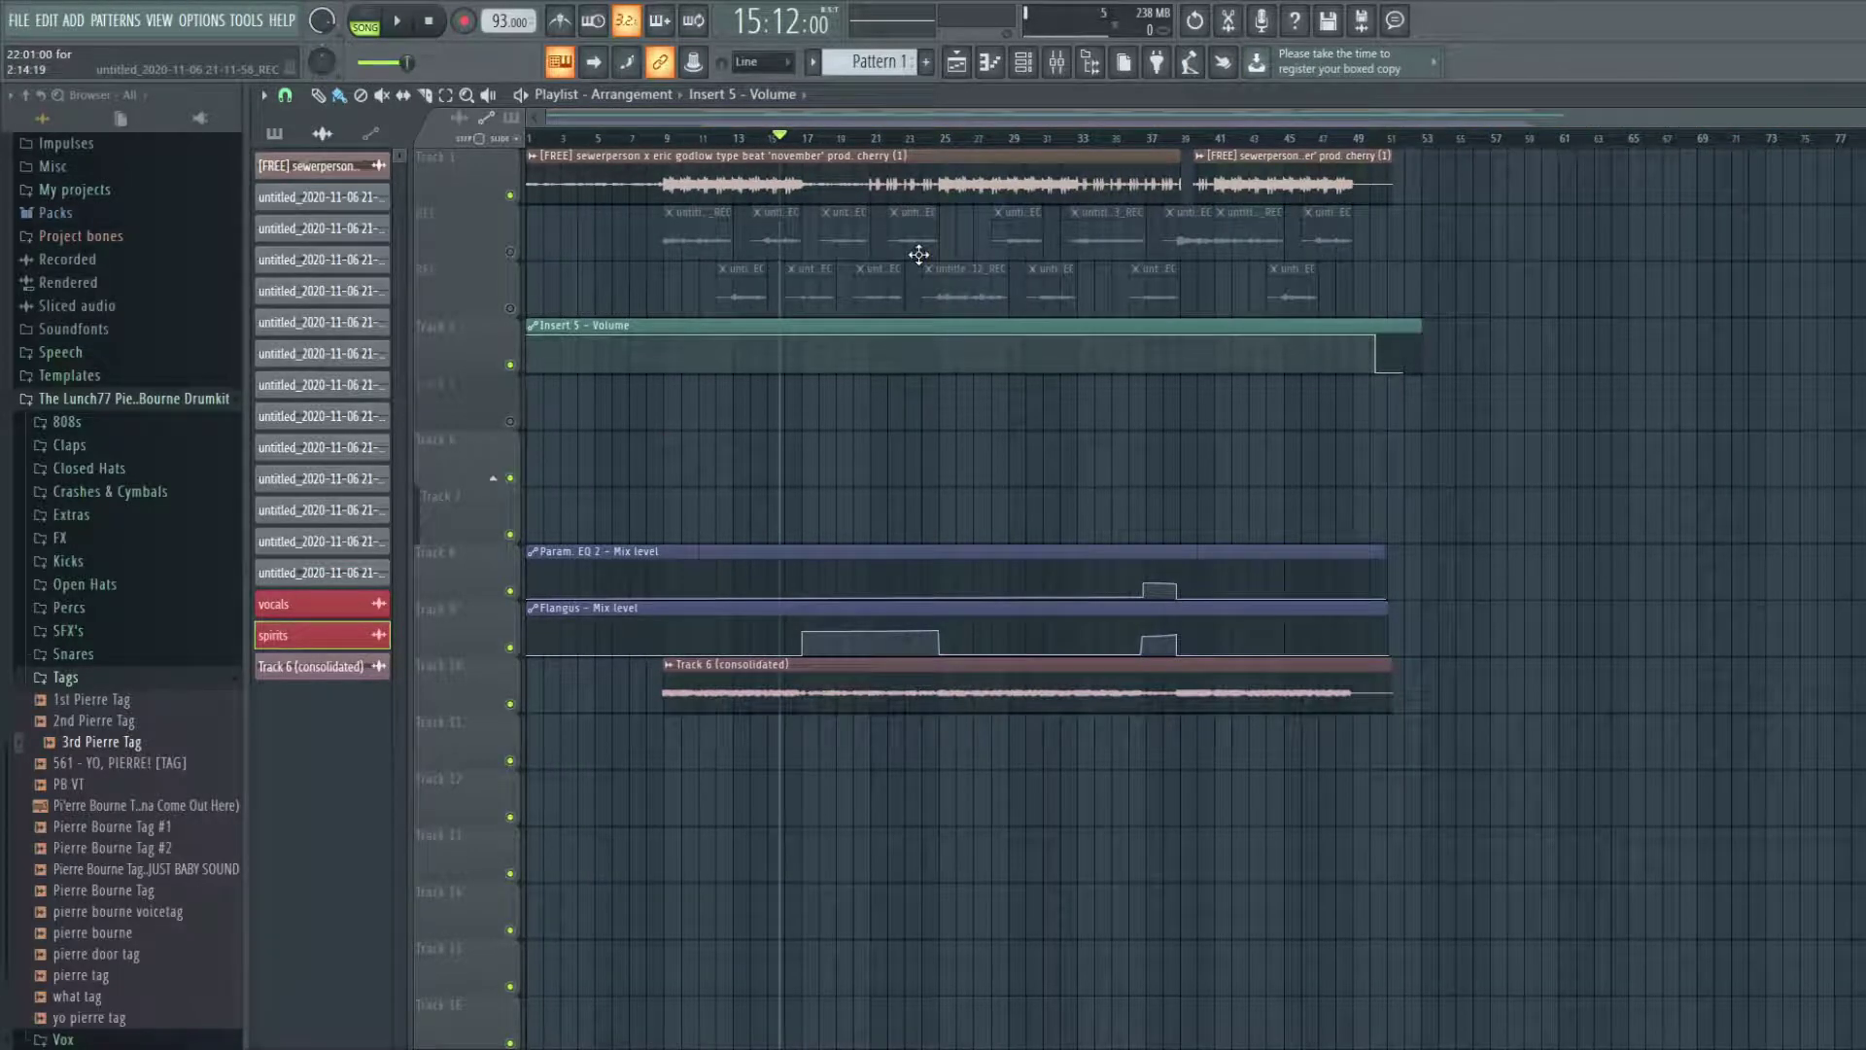
- Delete the Track 6 (consolidated) clip on track 10, place it again and shift its start to about bar 10
click(894, 696)
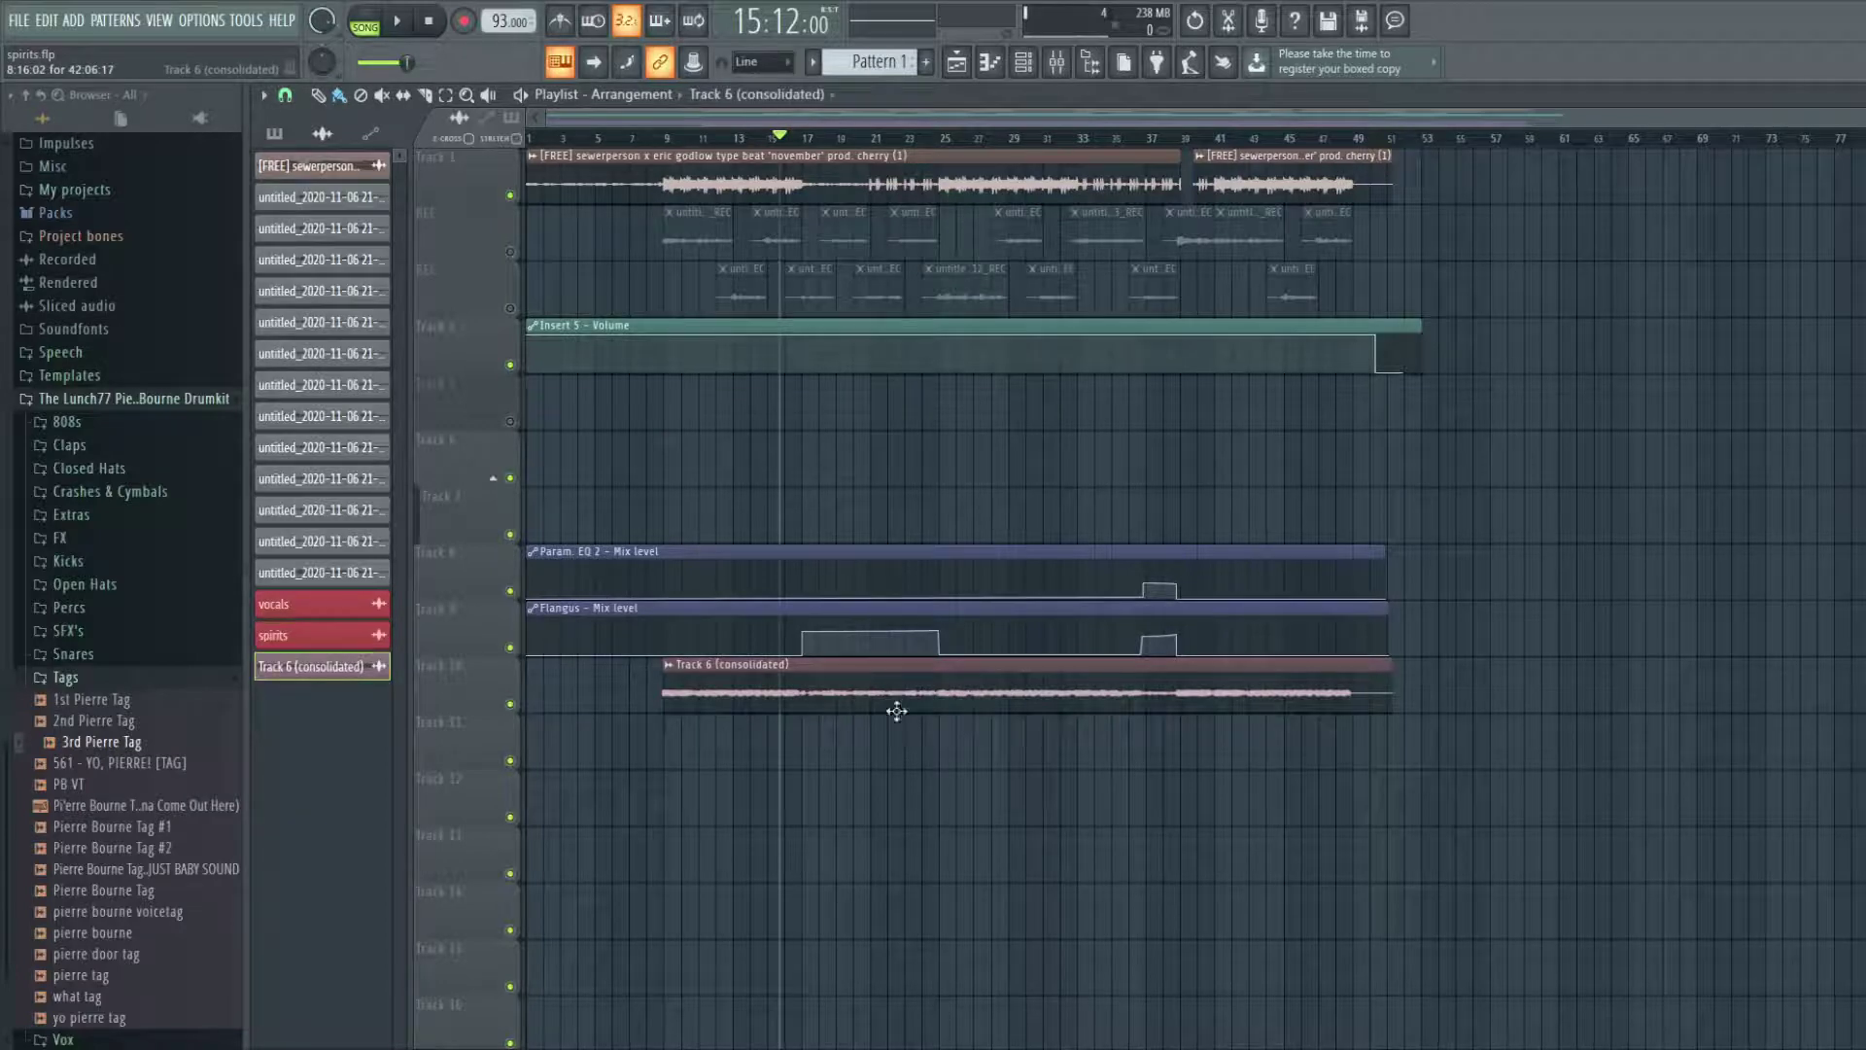
right_click(834, 681)
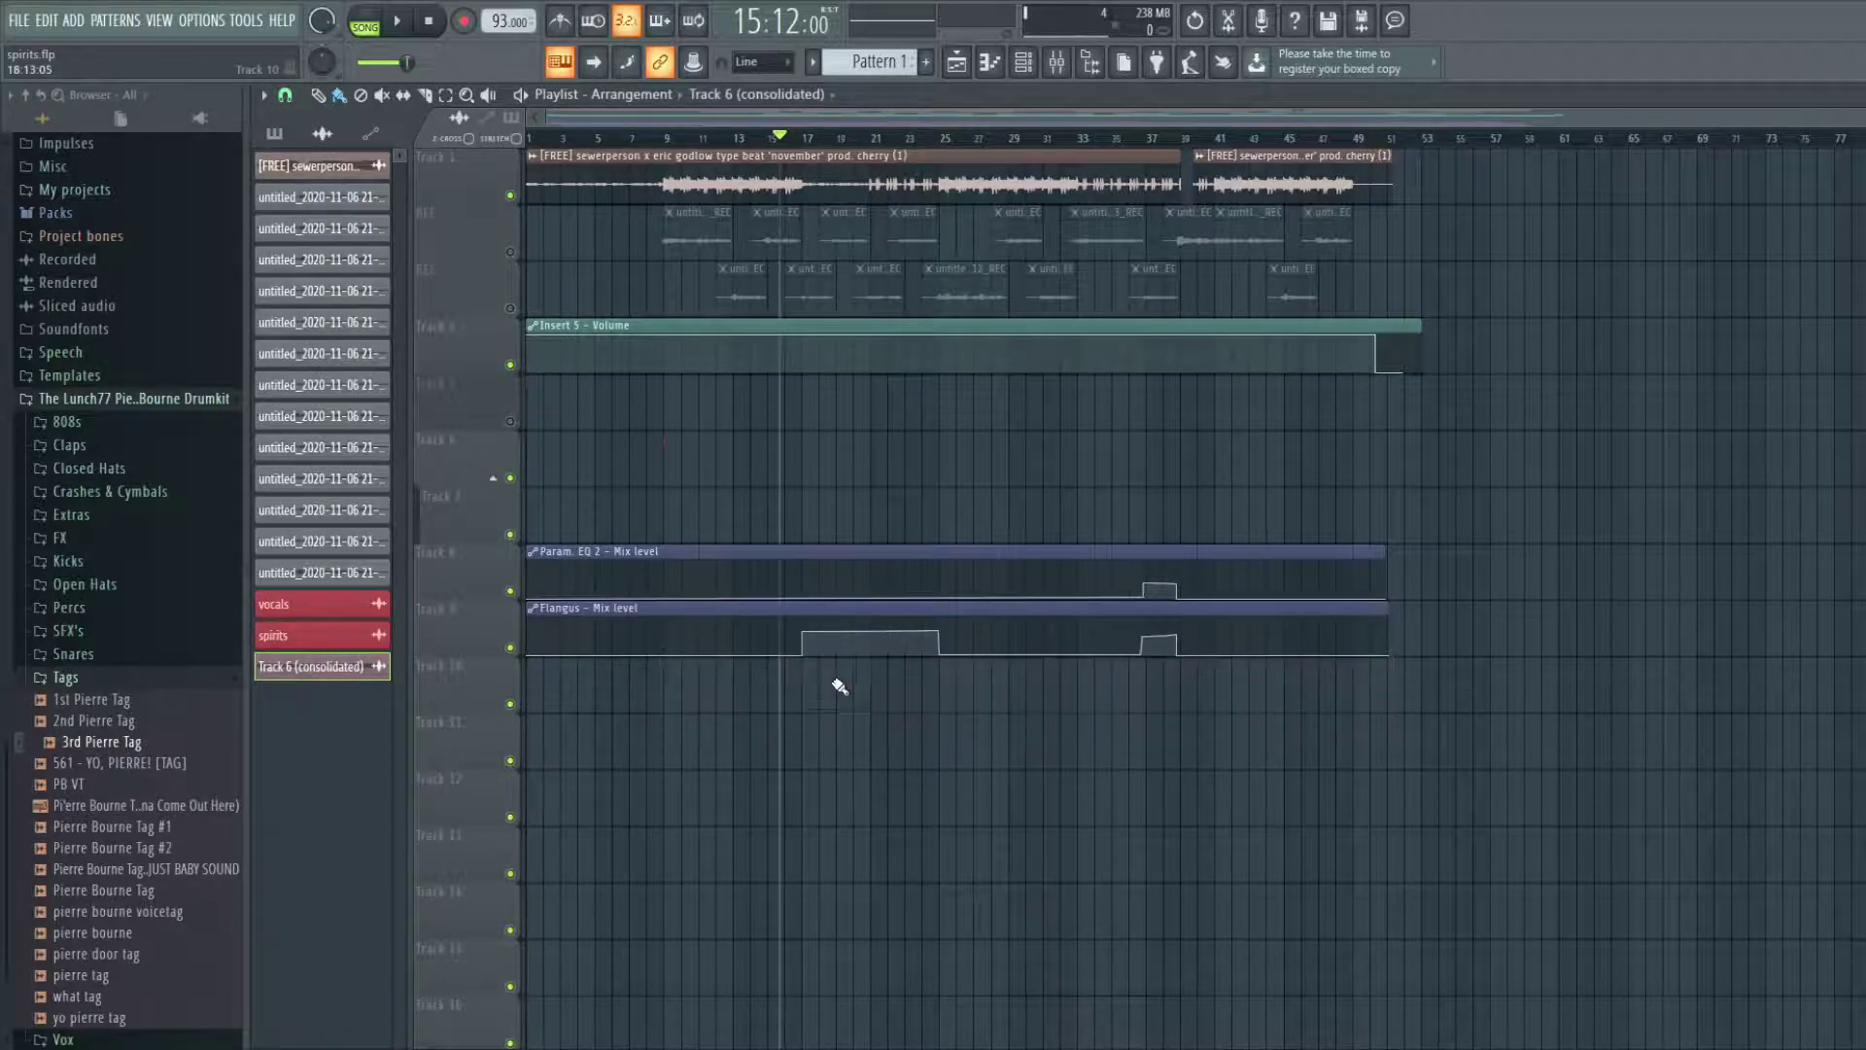
click(666, 694)
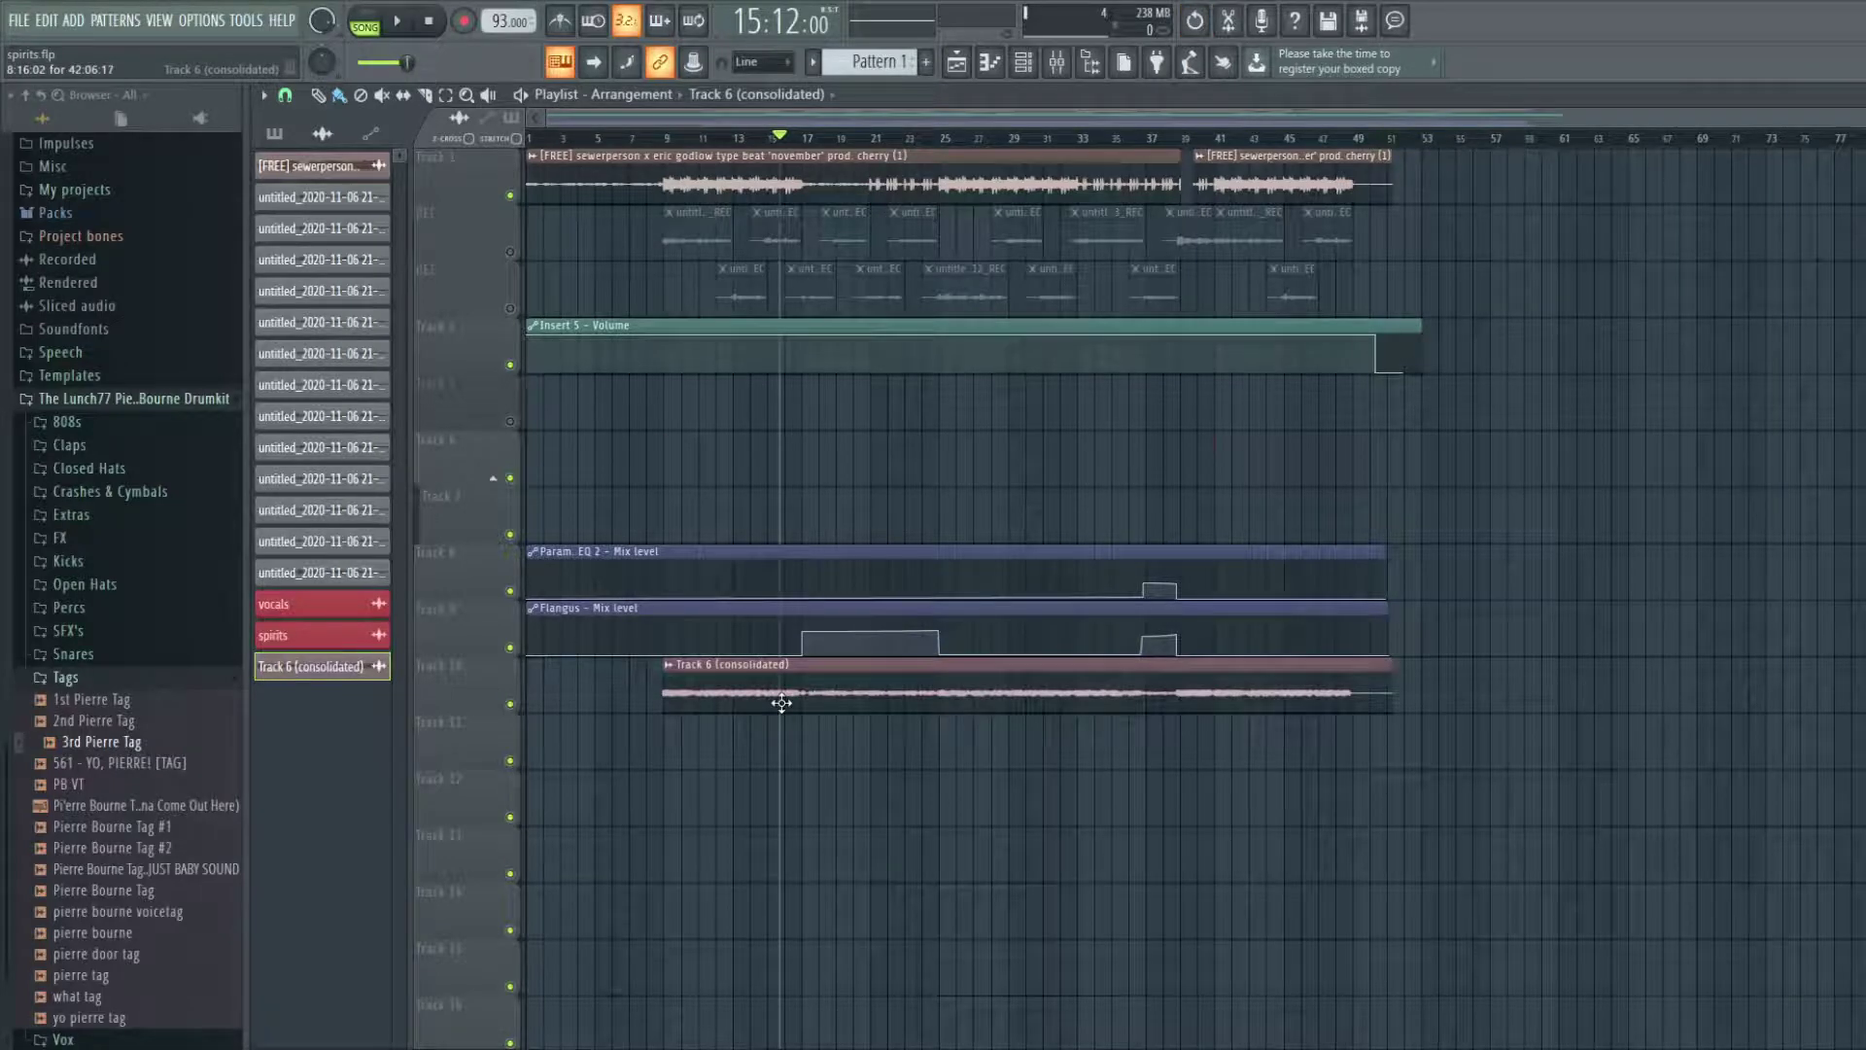
drag(775, 691, 802, 693)
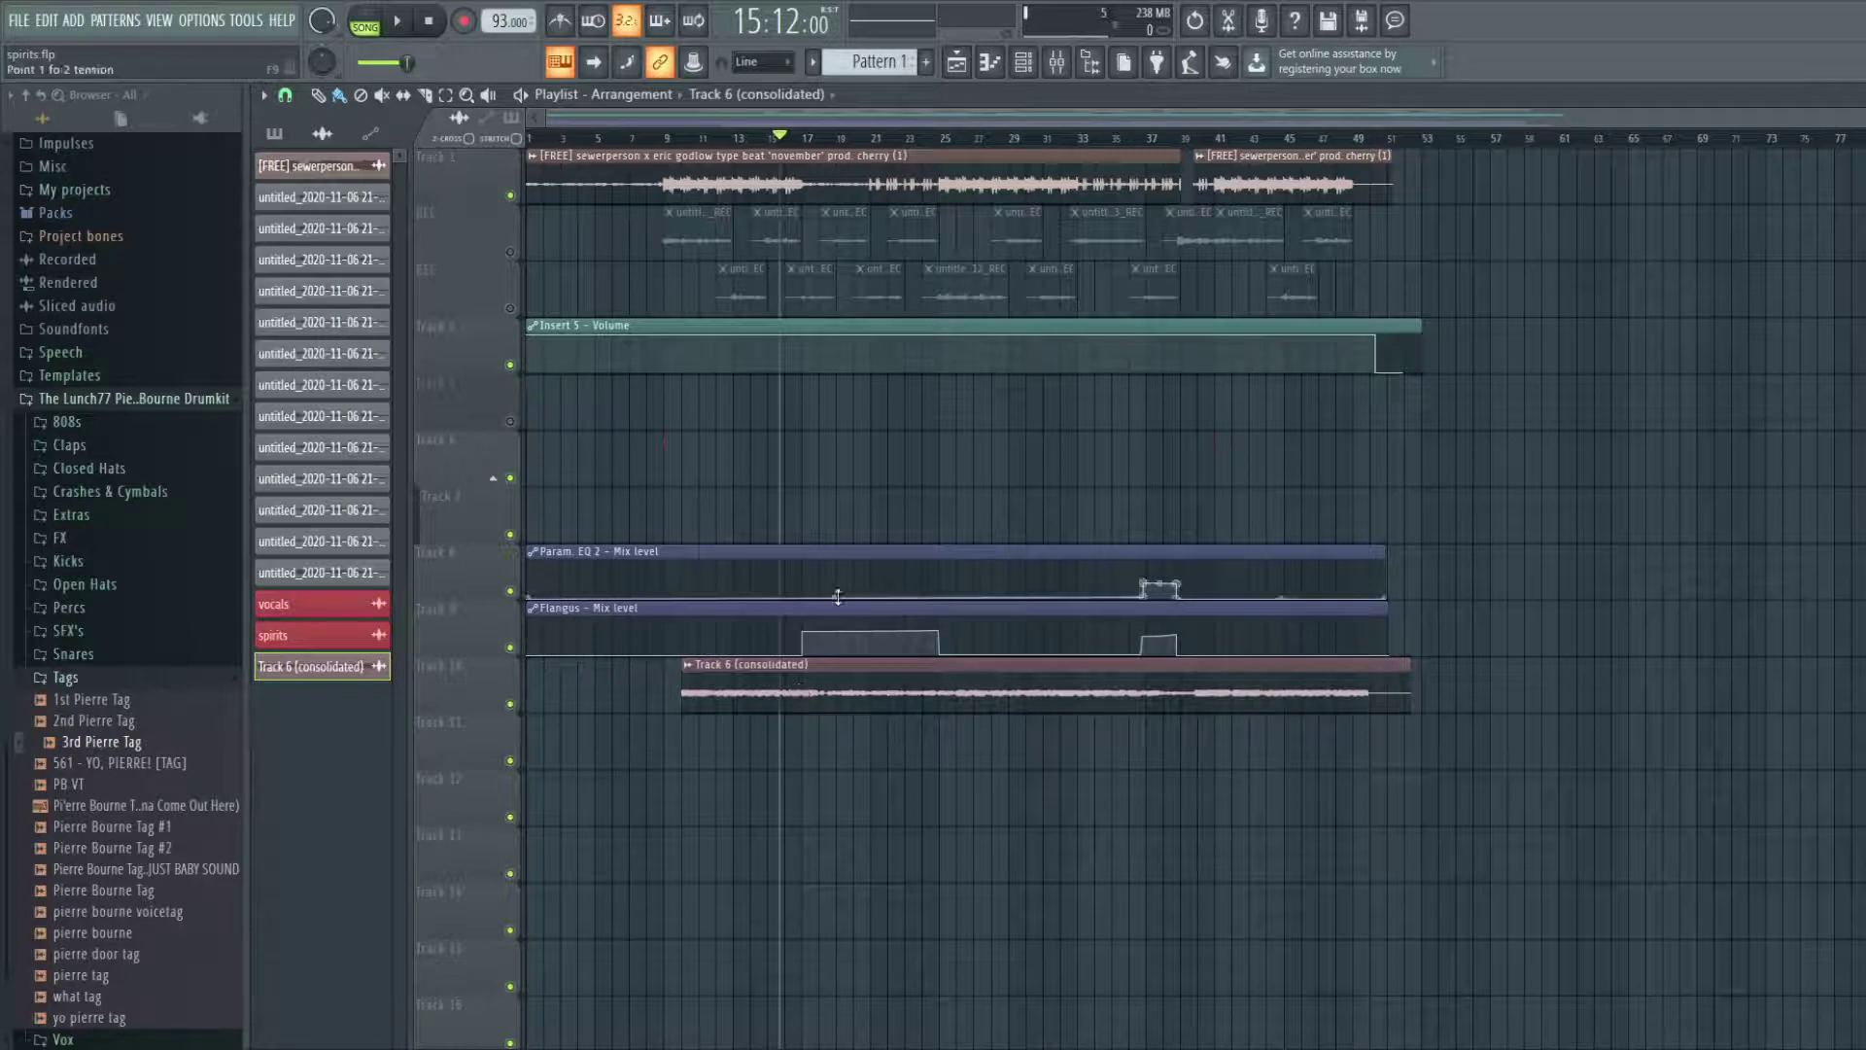
- Check the channel rack, then examine Insert 4's level fader, routing and effect slots in the mixer
click(1056, 63)
click(1023, 62)
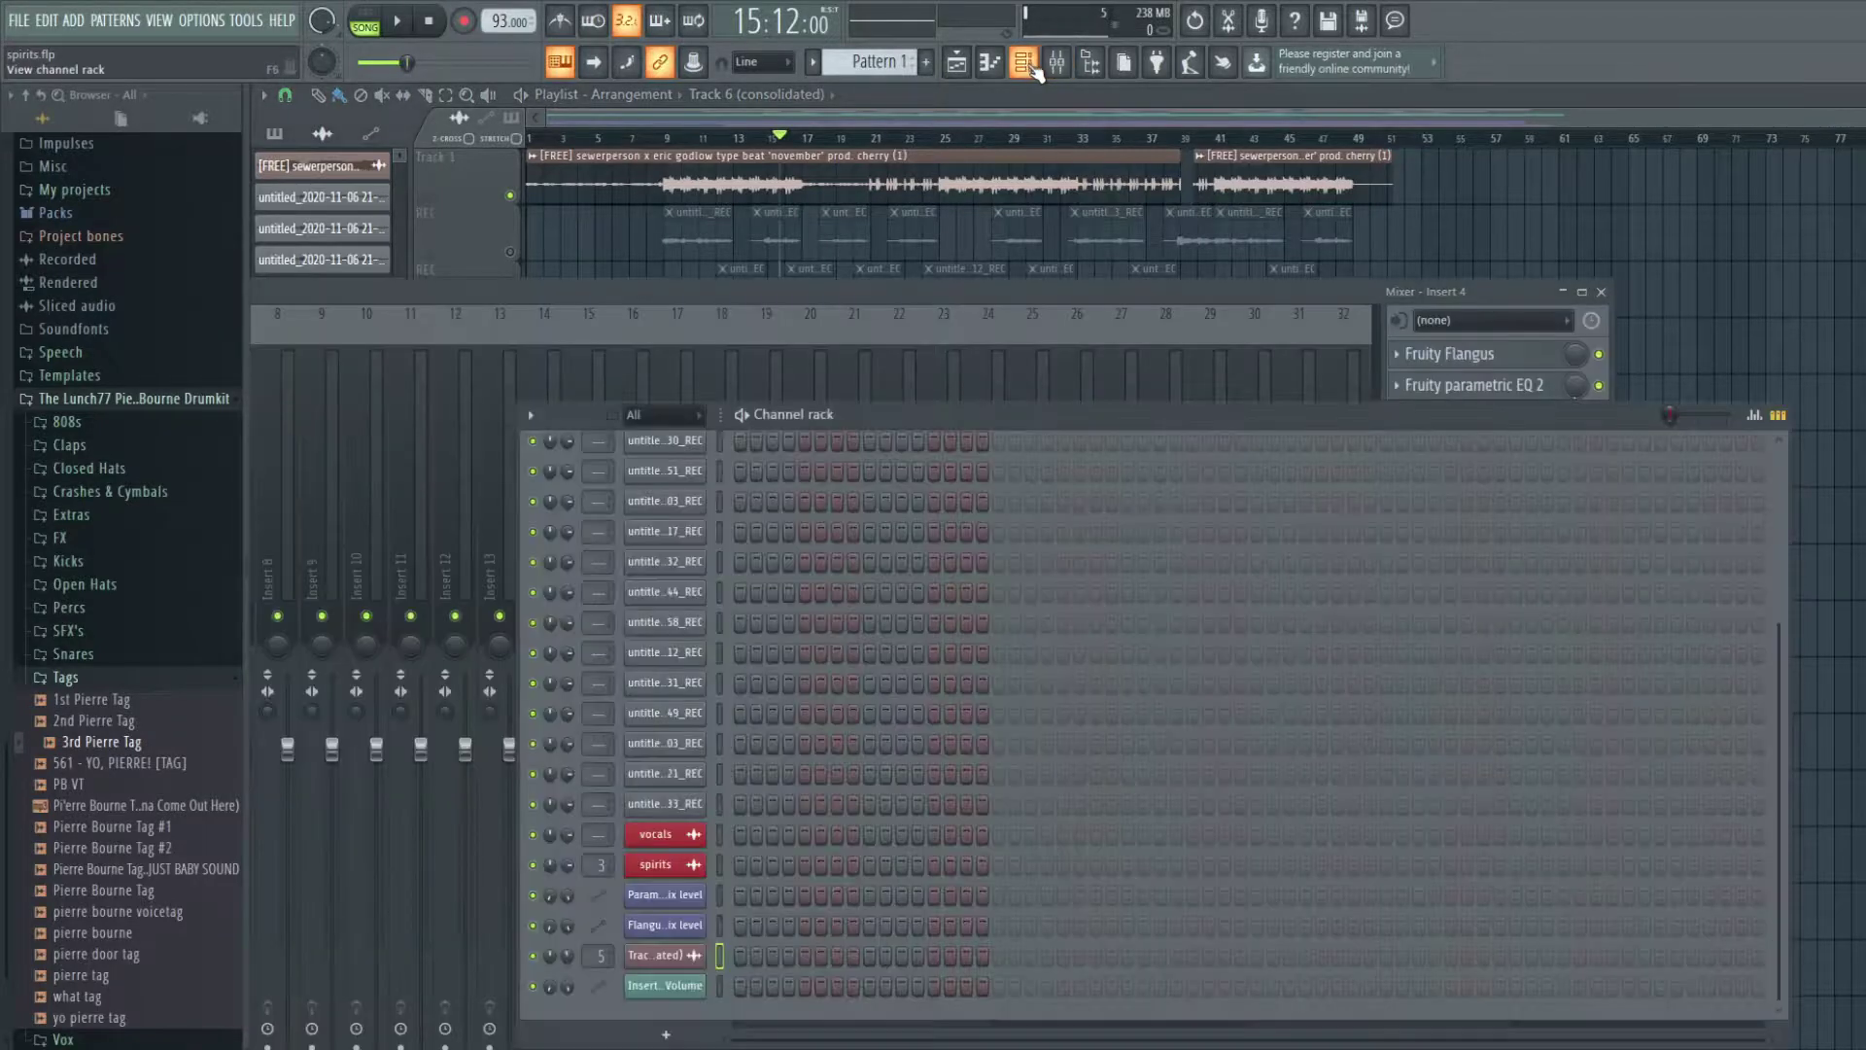
click(1056, 62)
drag(1015, 296, 1418, 221)
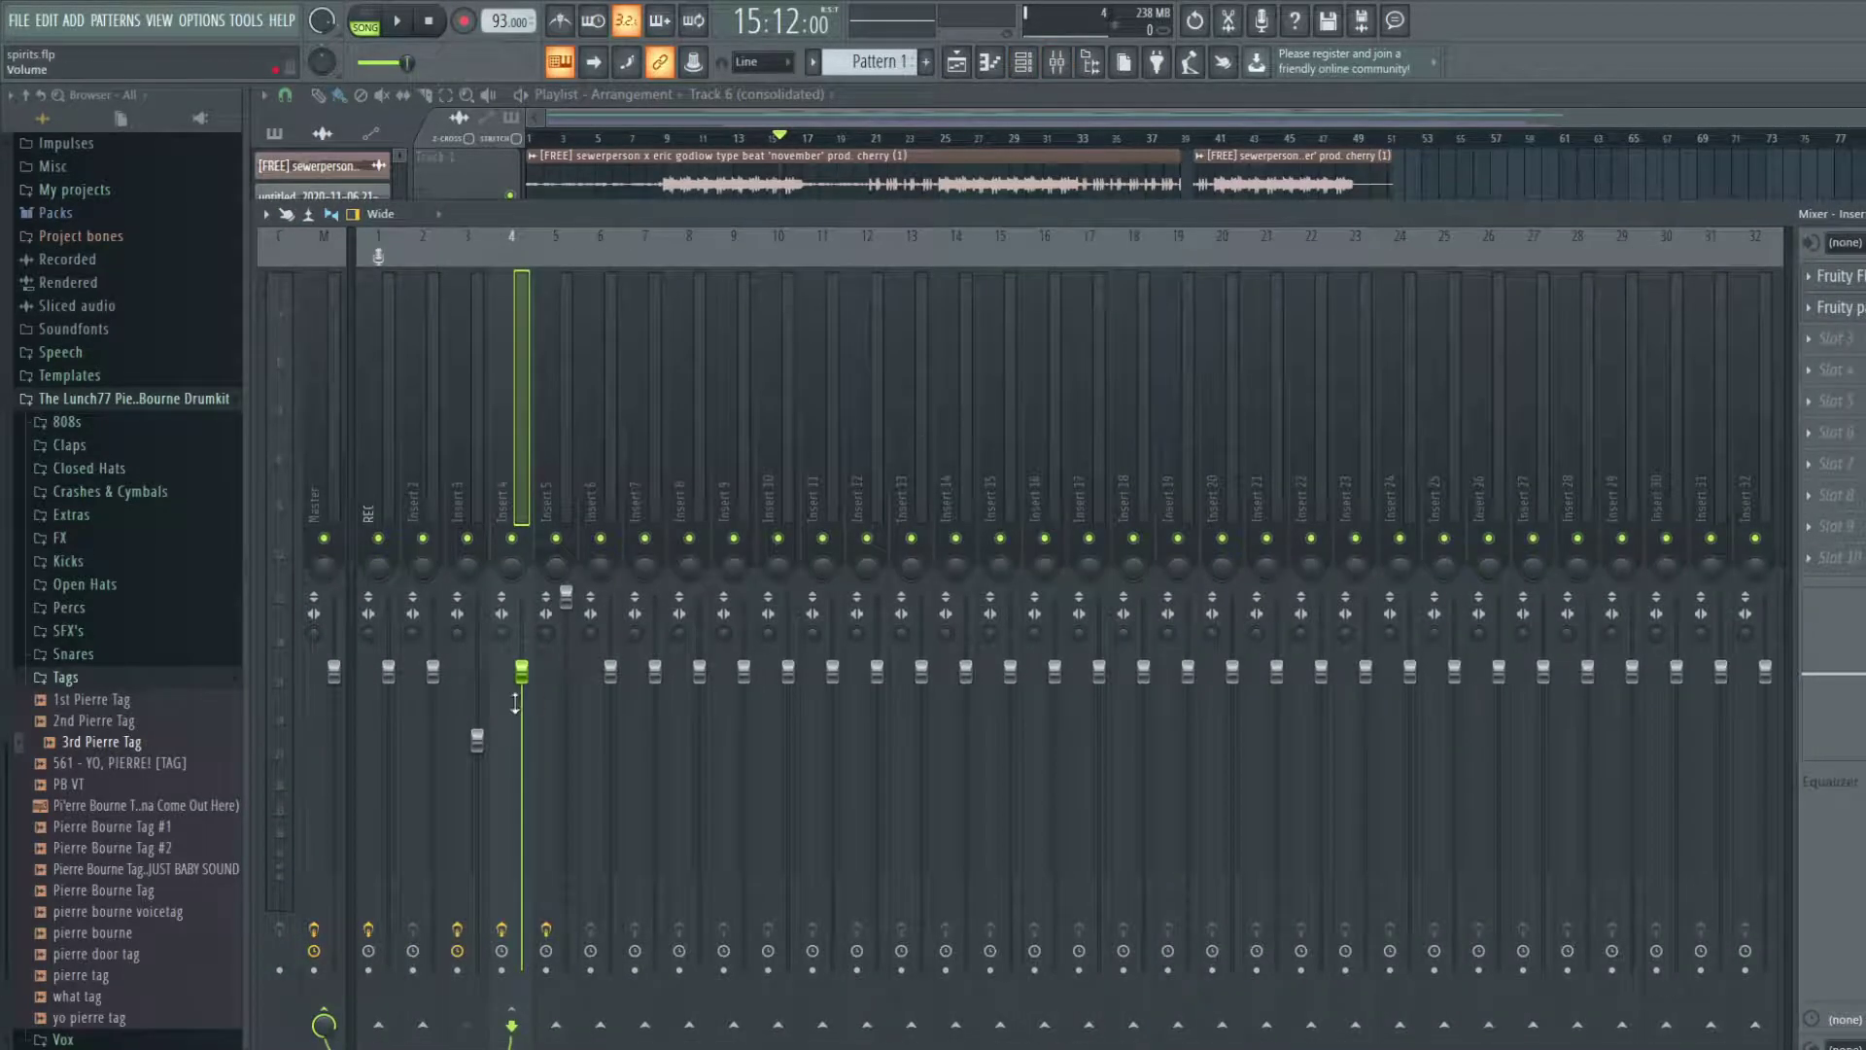
drag(516, 701, 515, 806)
drag(1063, 294, 750, 316)
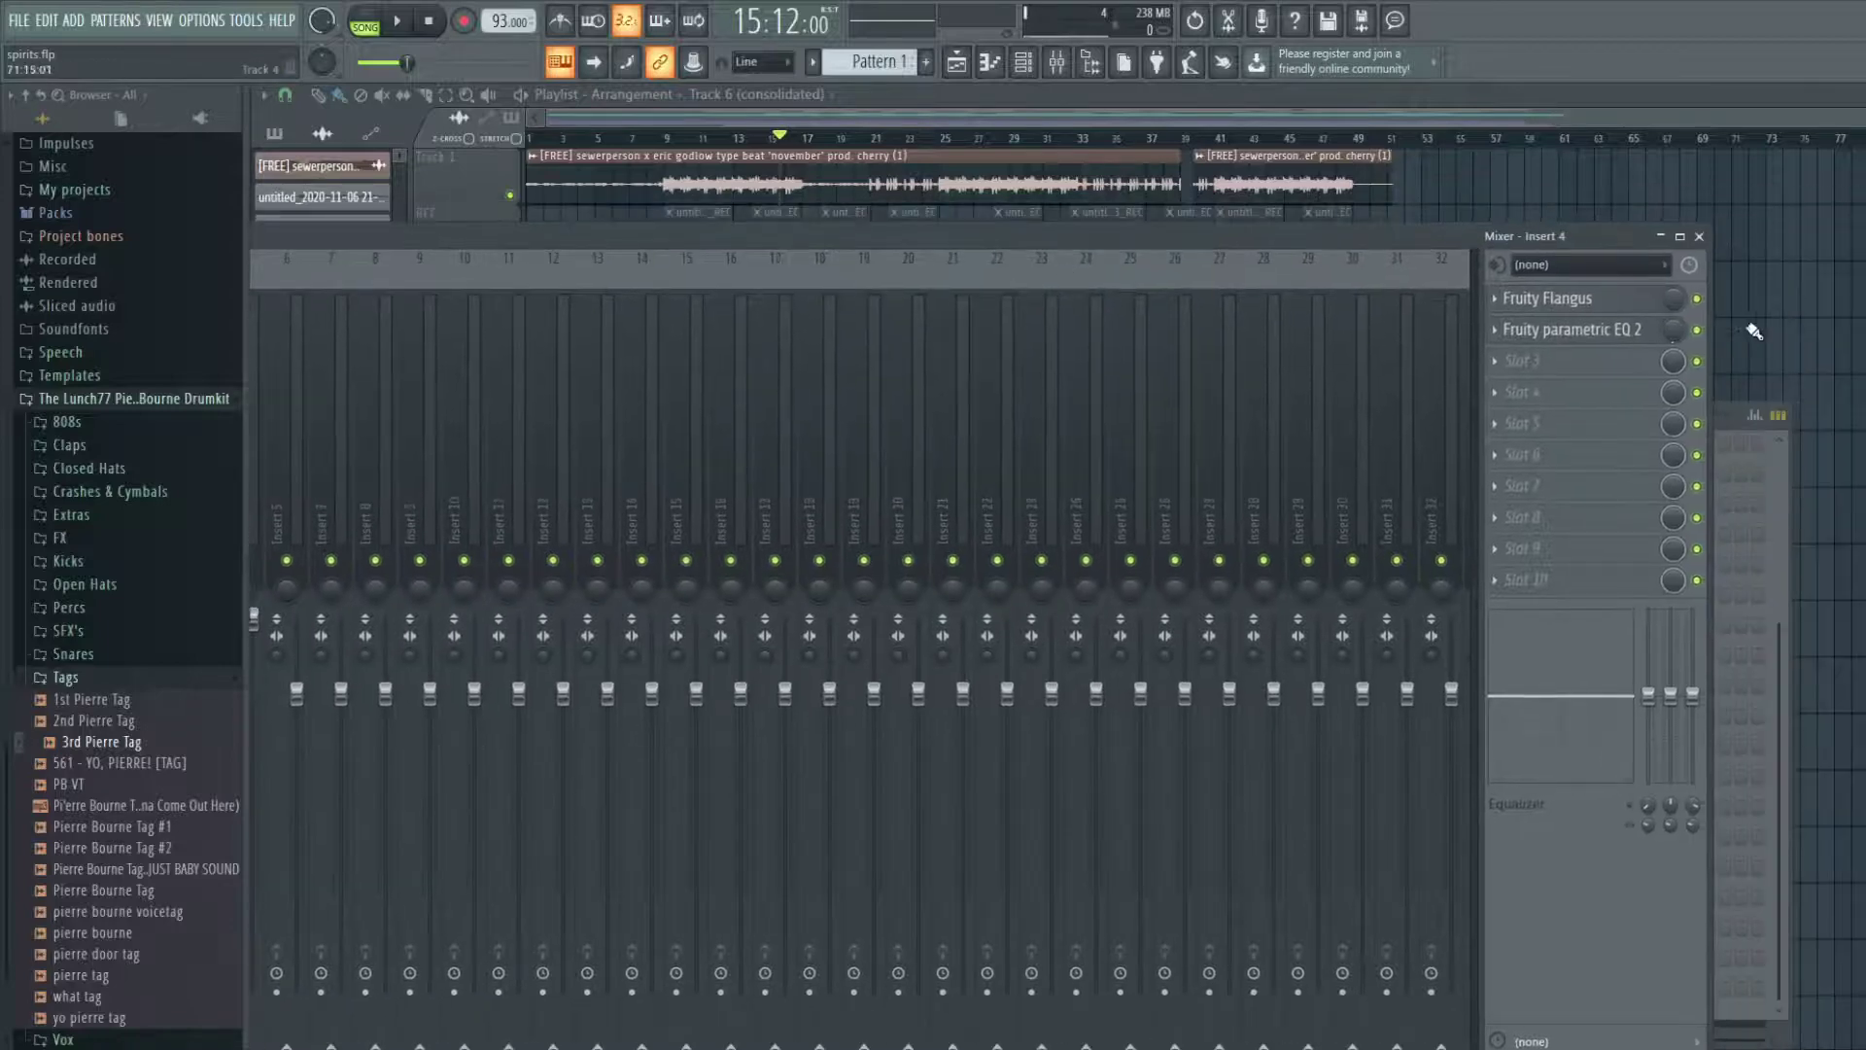
- Play the song briefly from about bar 15 and reposition the mixer so the Master and first inserts are in view
click(1192, 115)
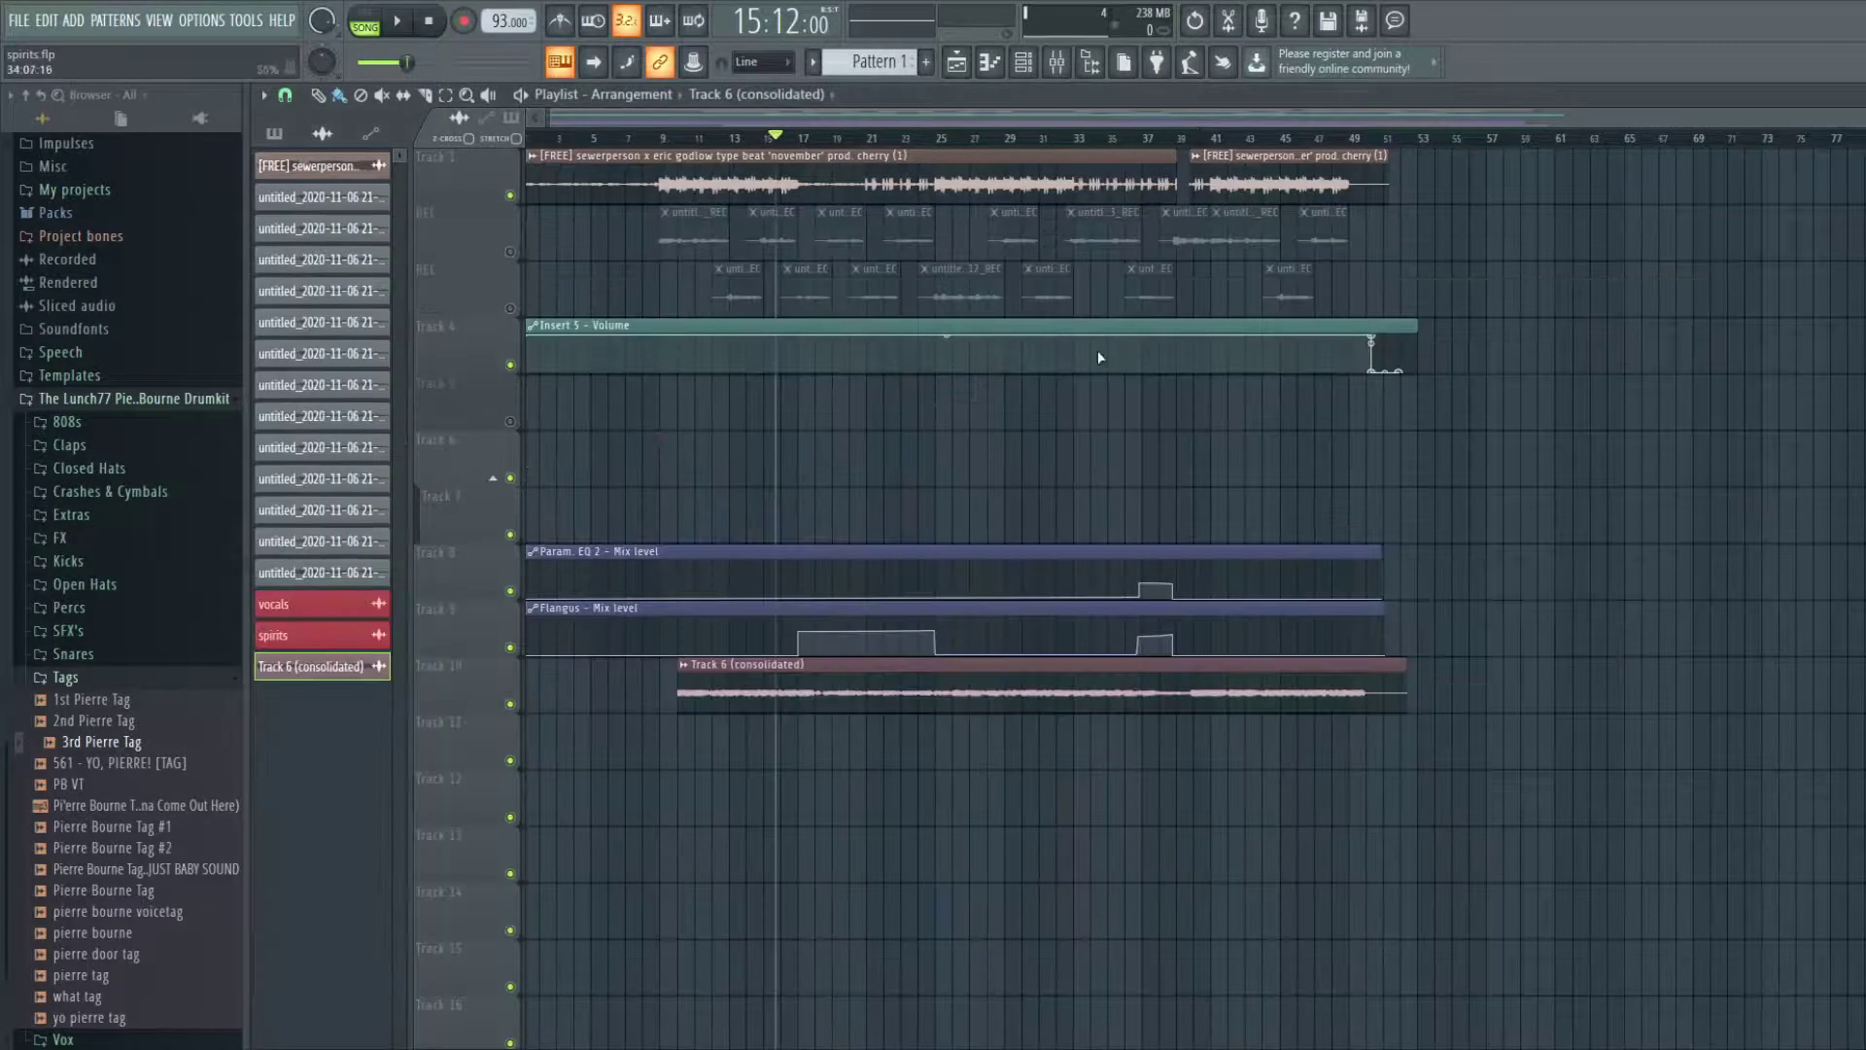
key(space)
click(1057, 62)
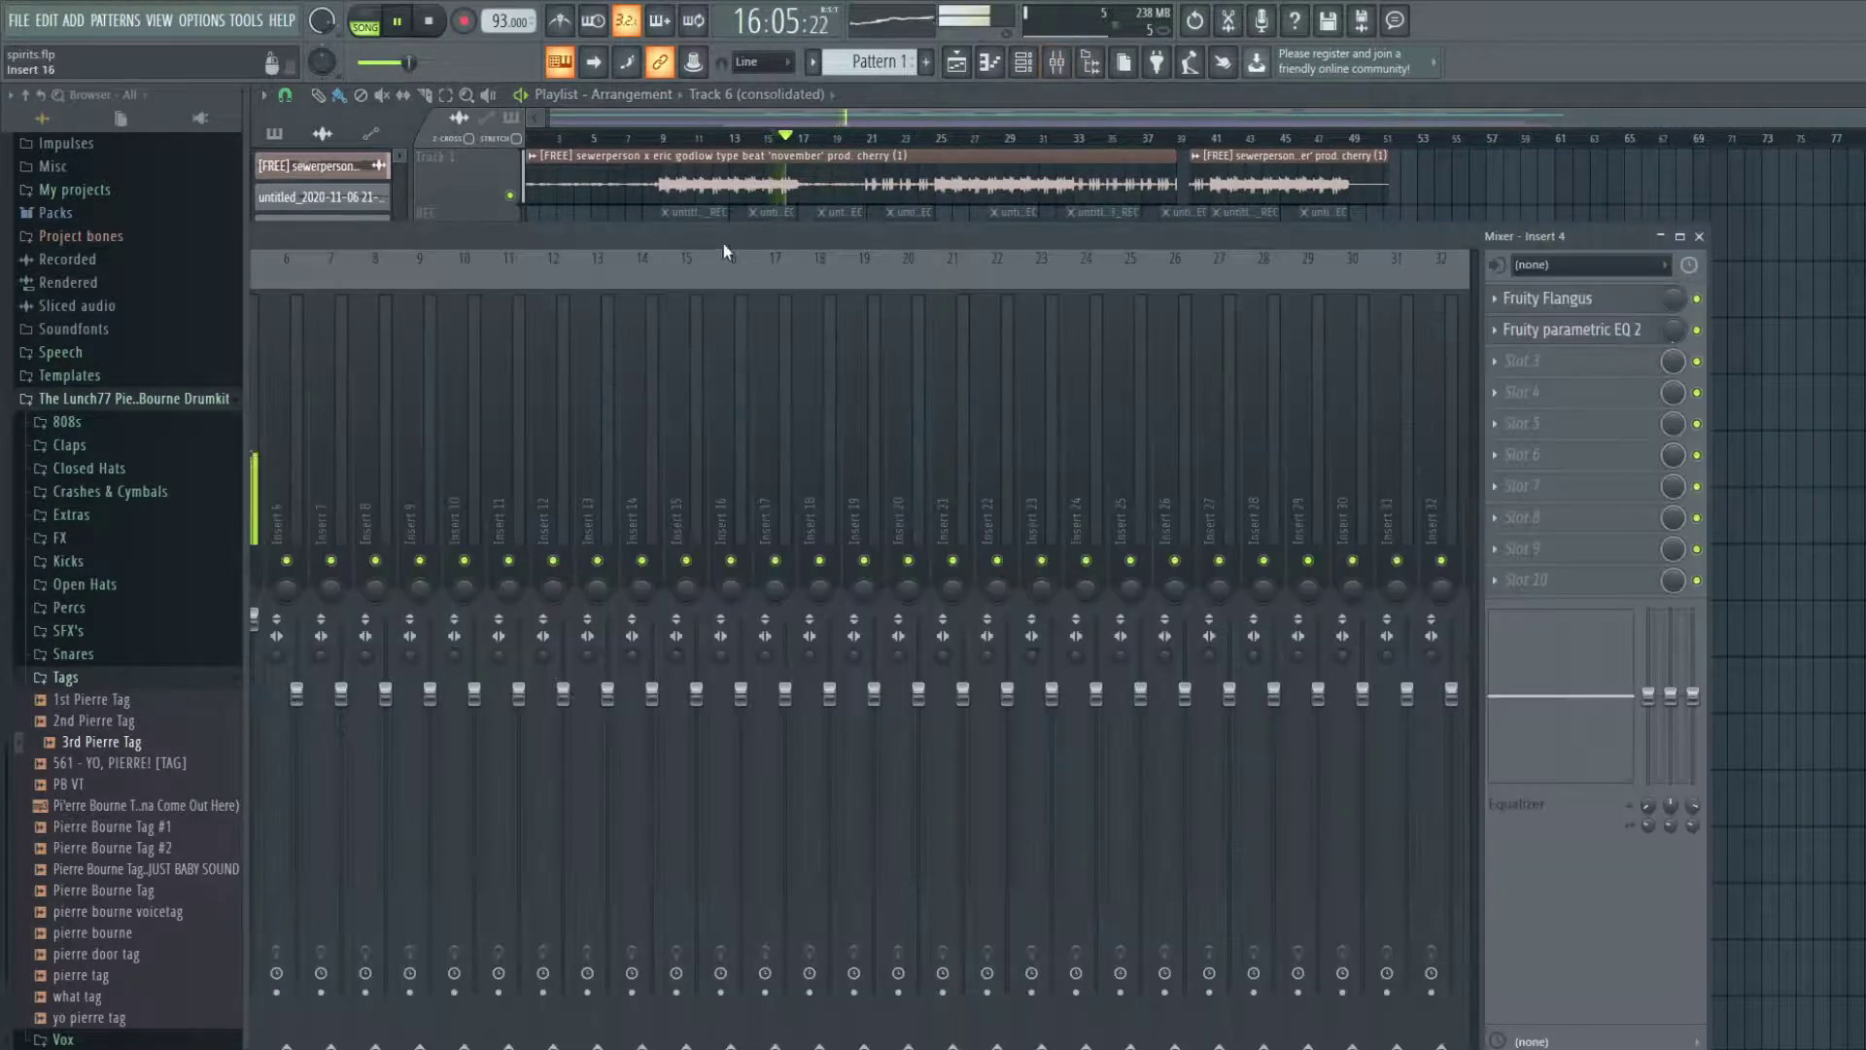
drag(724, 243, 1042, 219)
key(space)
- Lower Insert 5's level fader to below Insert 4's and play the song from about bar 15 to check the balance
click(561, 484)
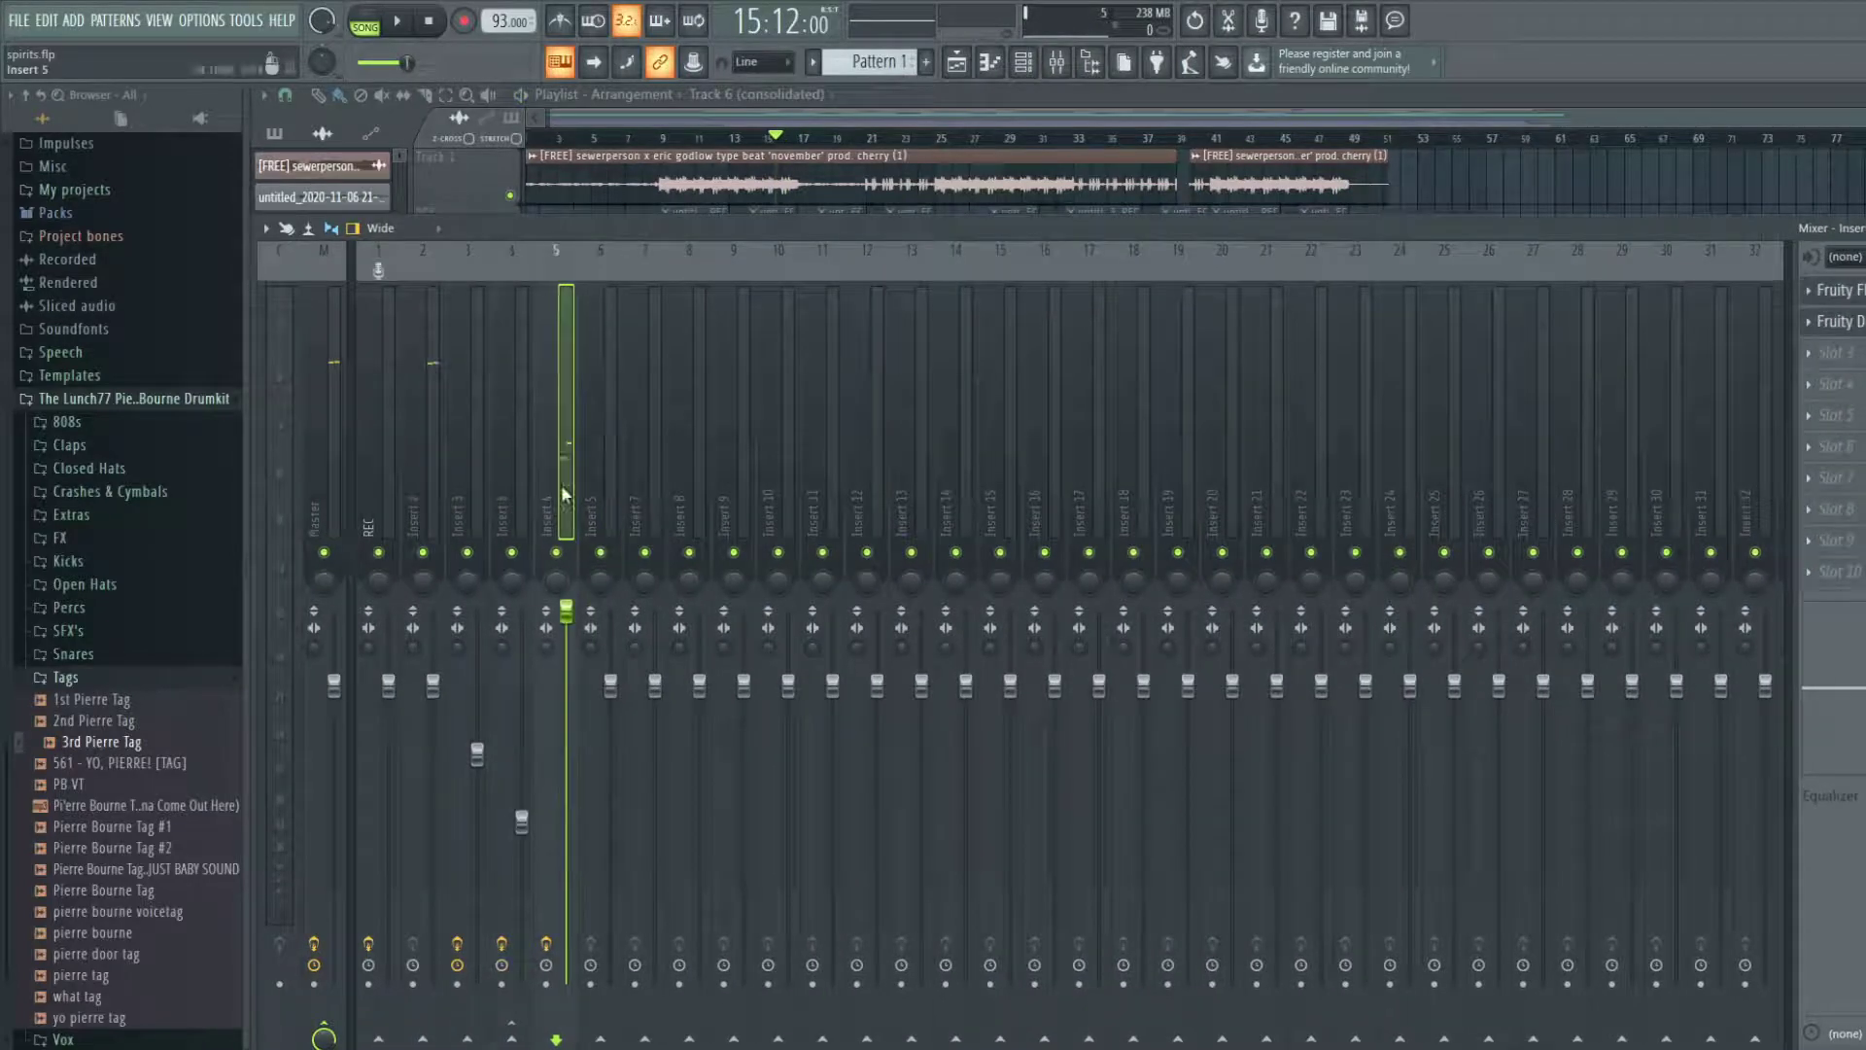
drag(566, 610, 566, 622)
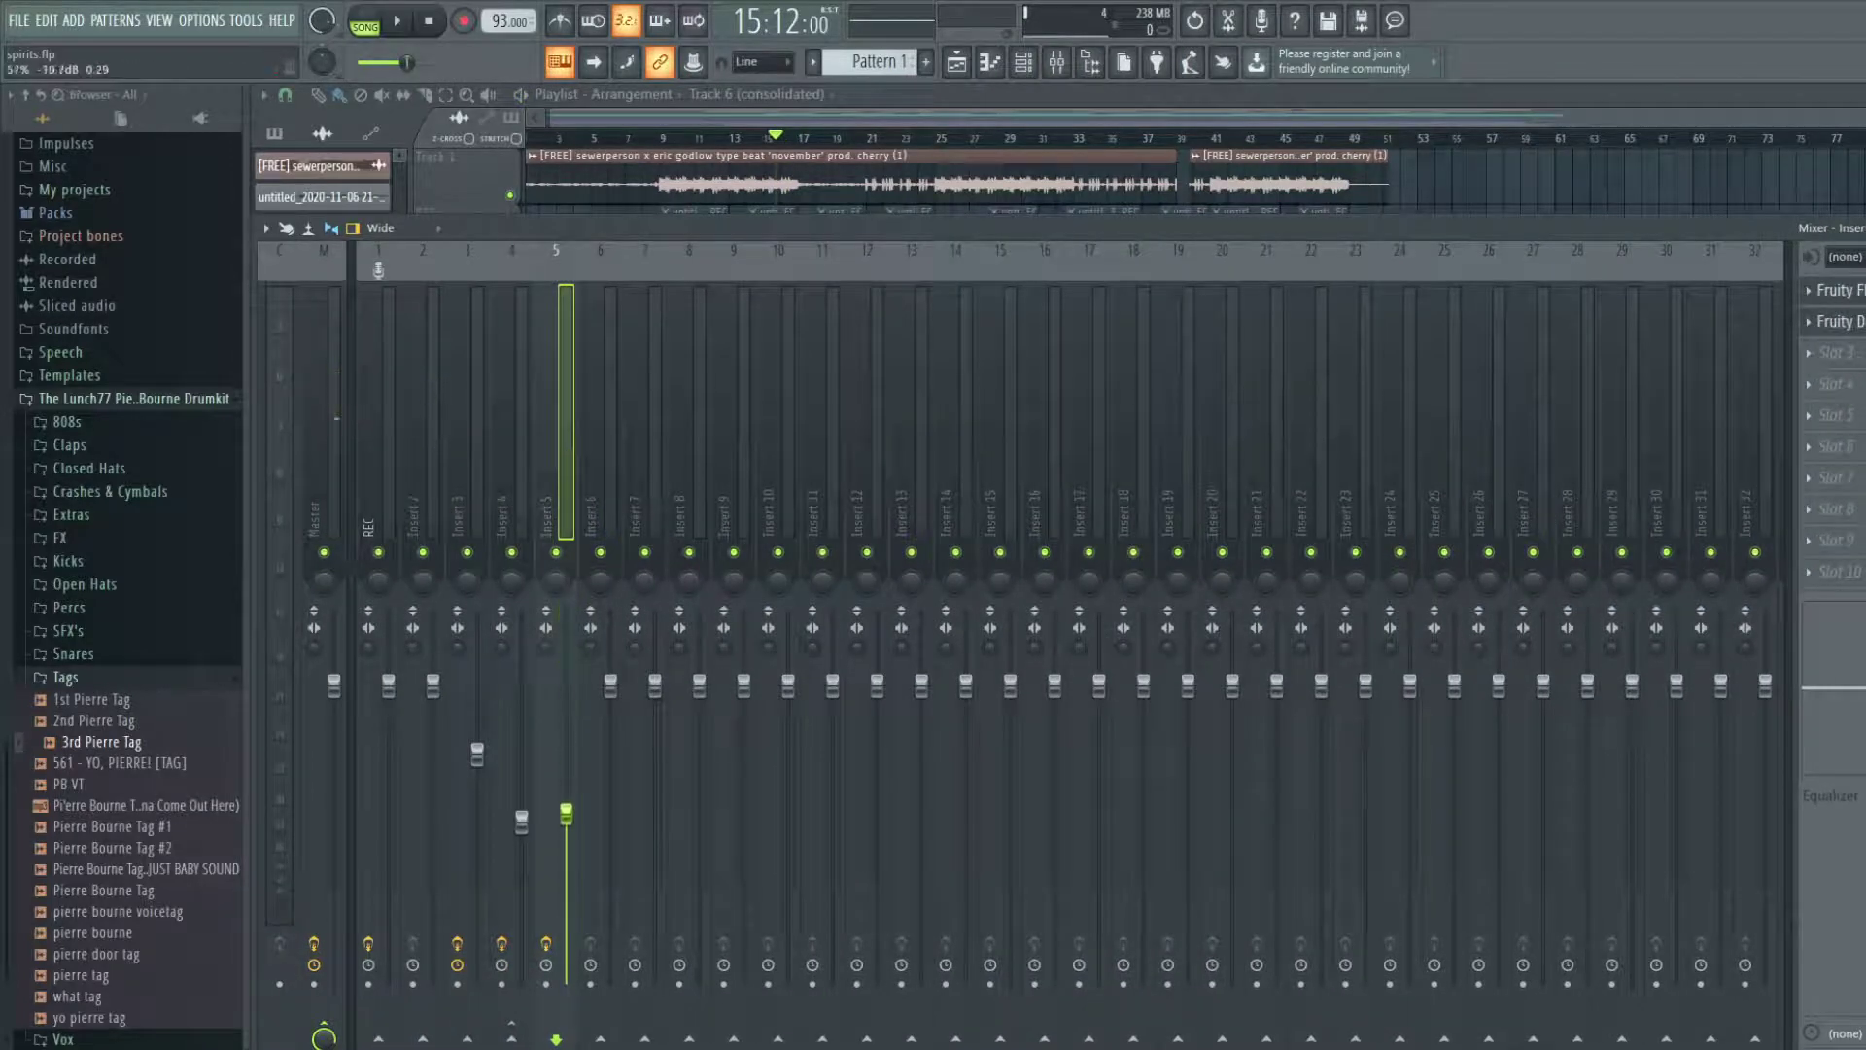
drag(566, 814, 566, 880)
key(space)
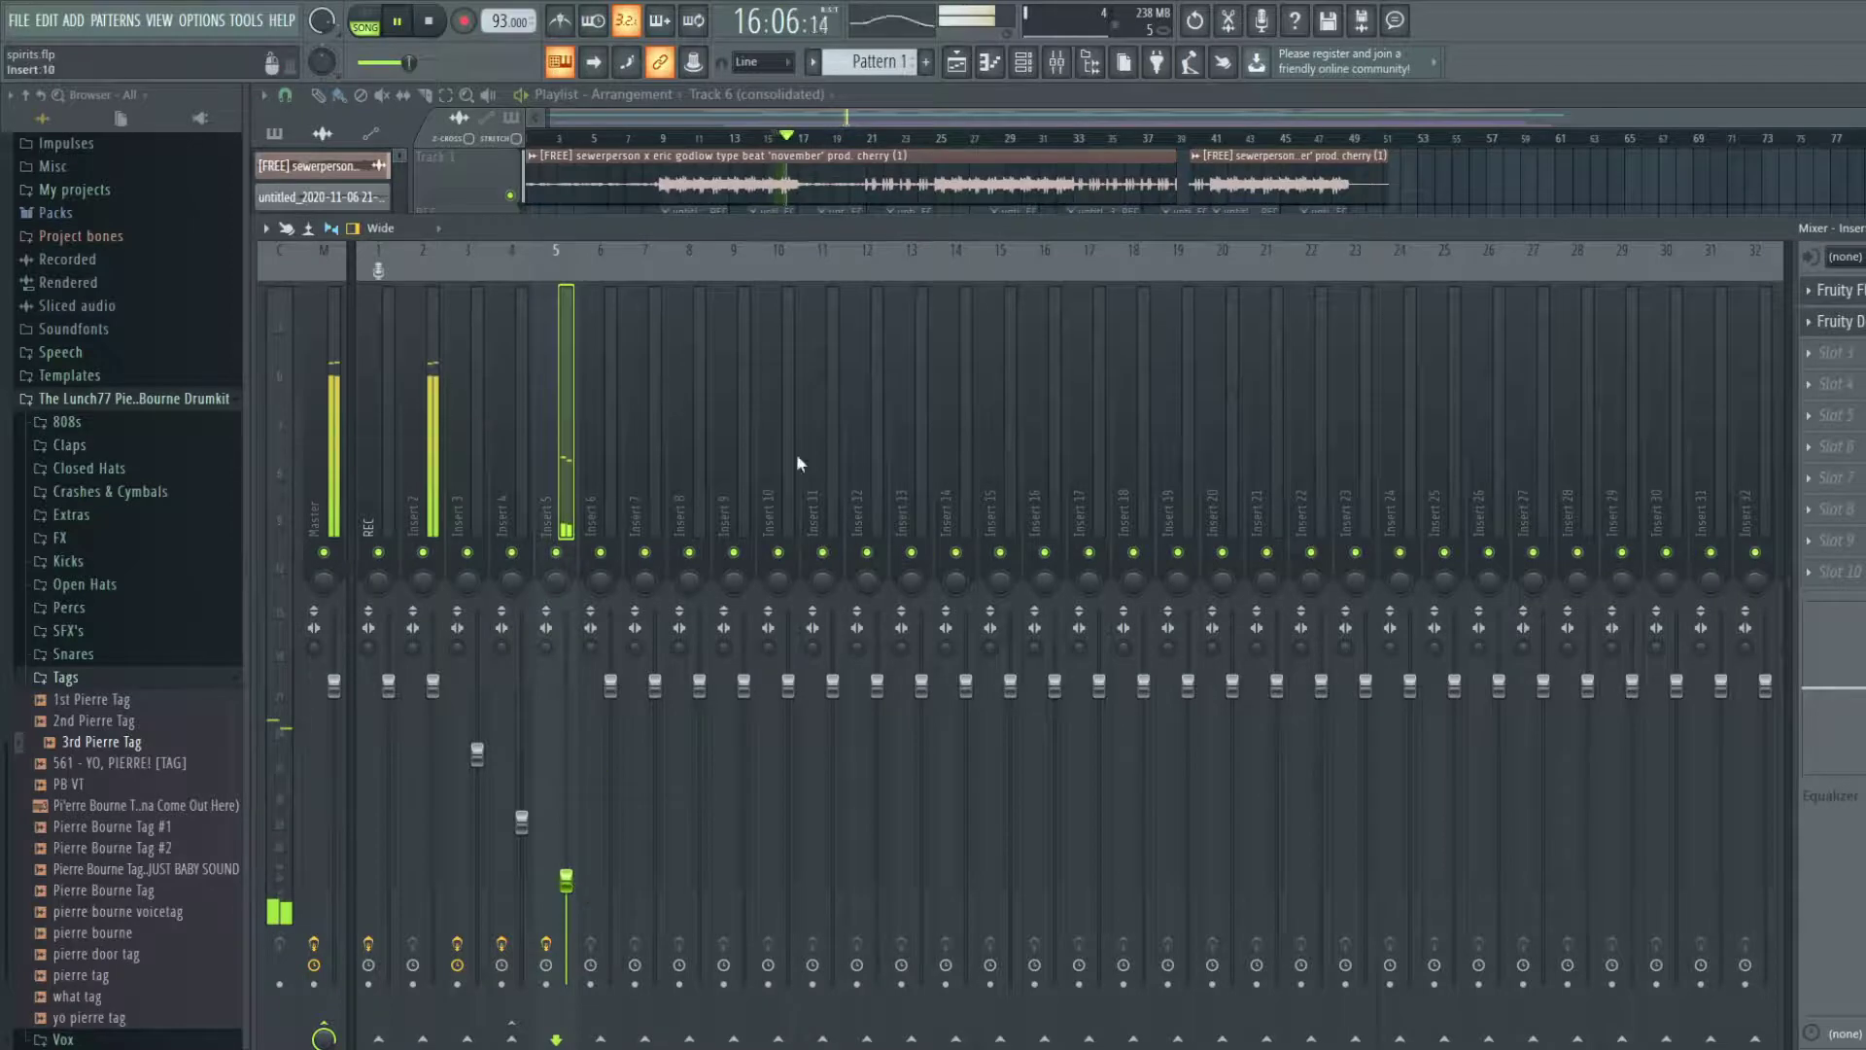
click(926, 109)
key(space)
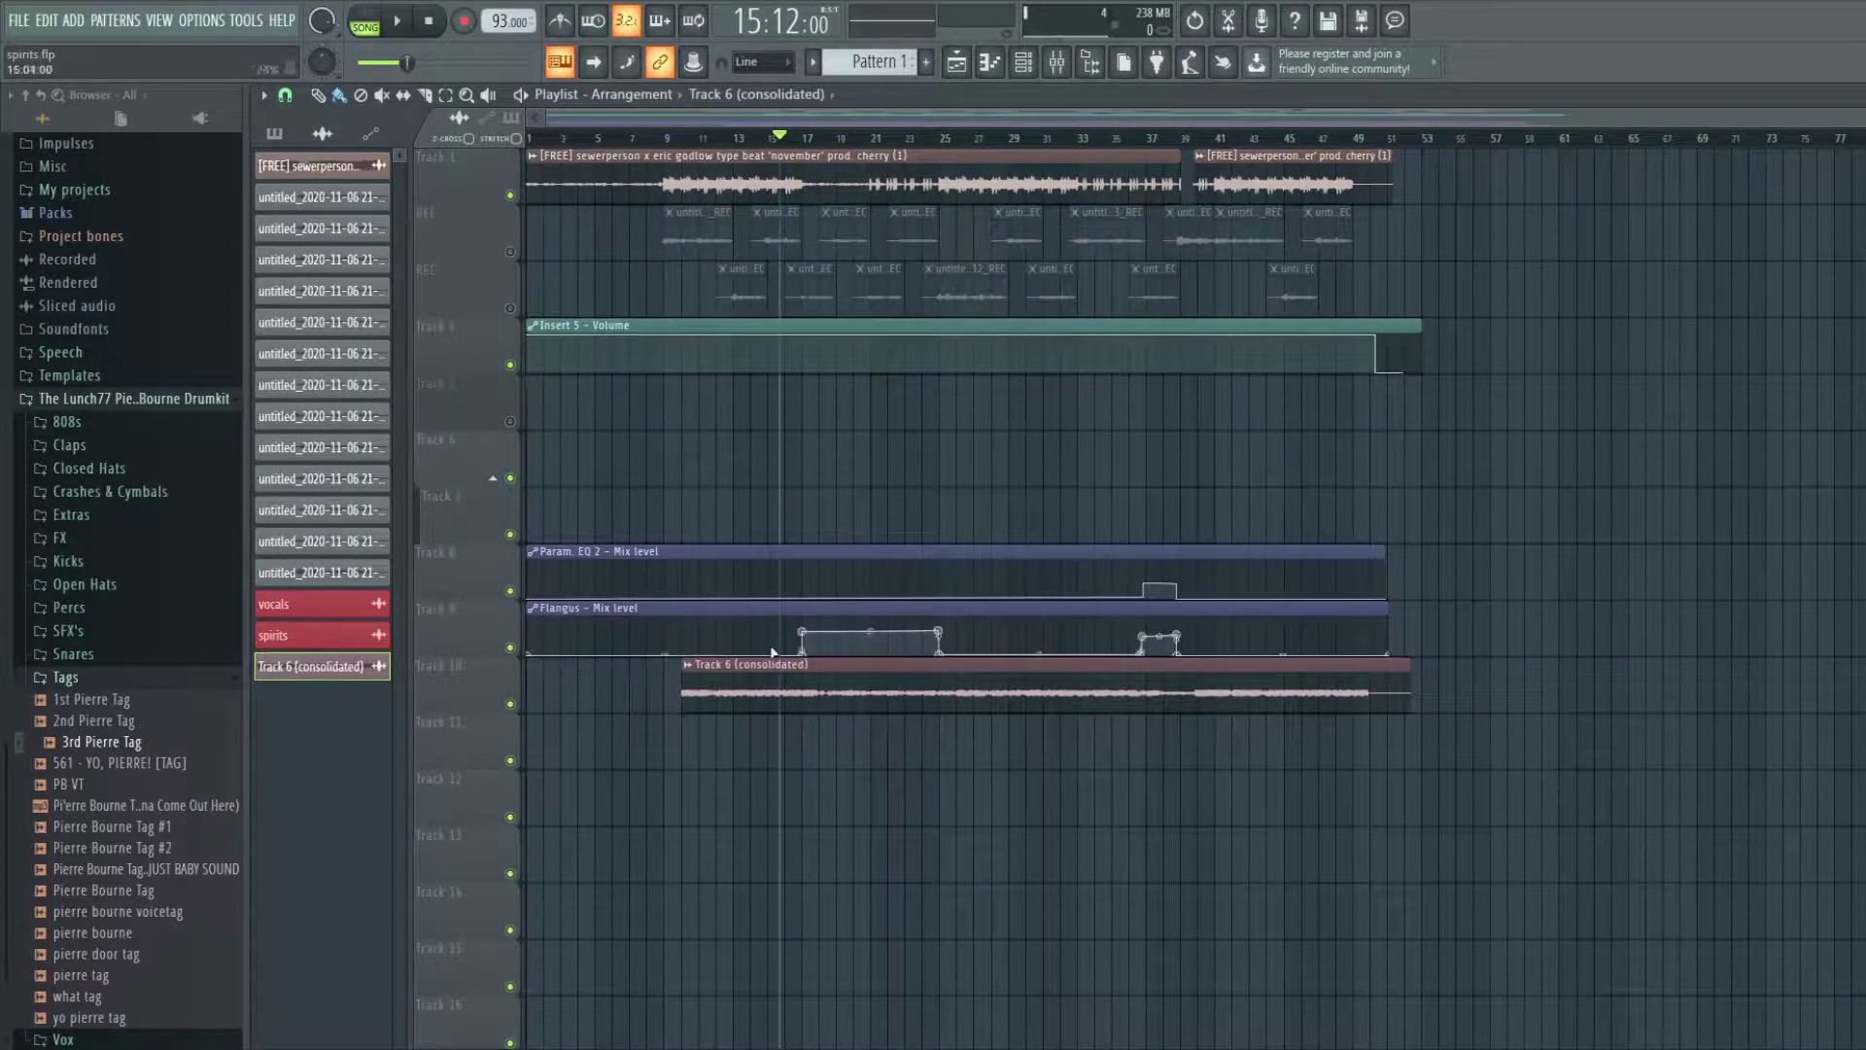
- Examine the effect slots and levels of the first nine mixer inserts, finishing with Insert 5 selected
click(1057, 61)
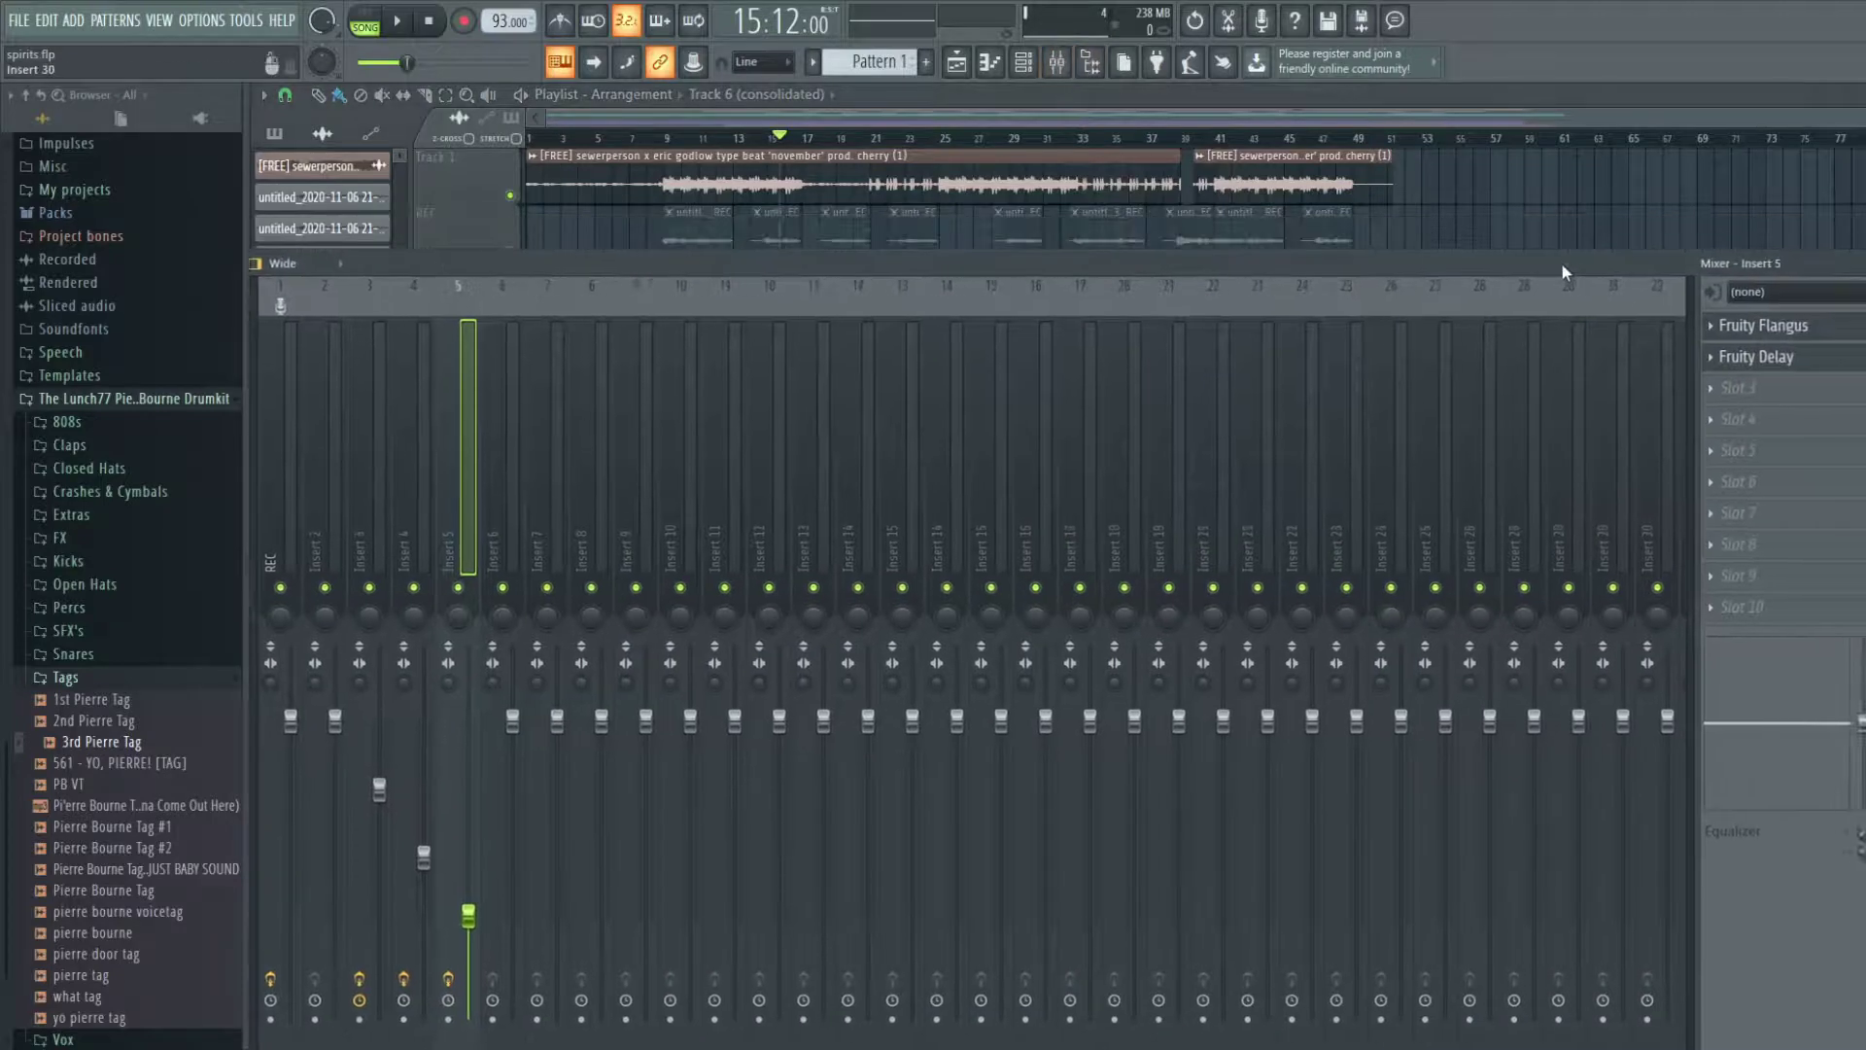
click(498, 571)
click(460, 554)
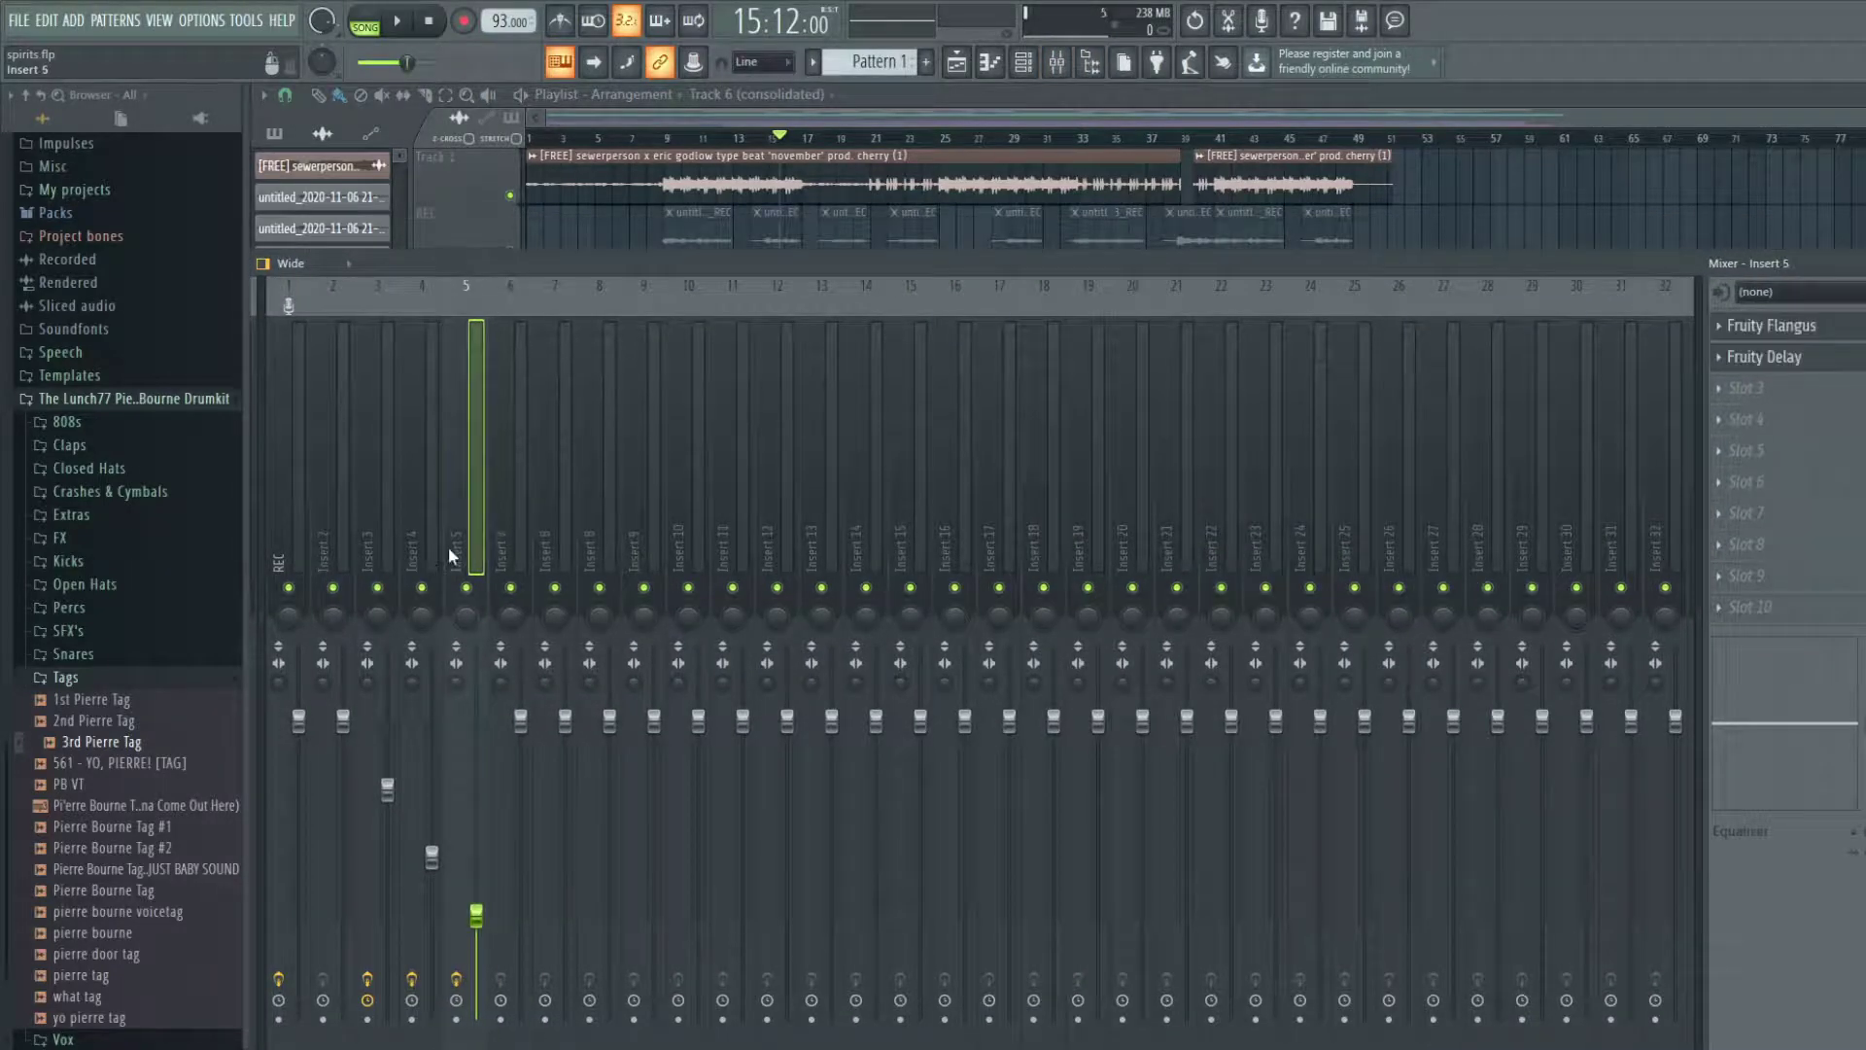
click(431, 562)
click(394, 563)
click(345, 565)
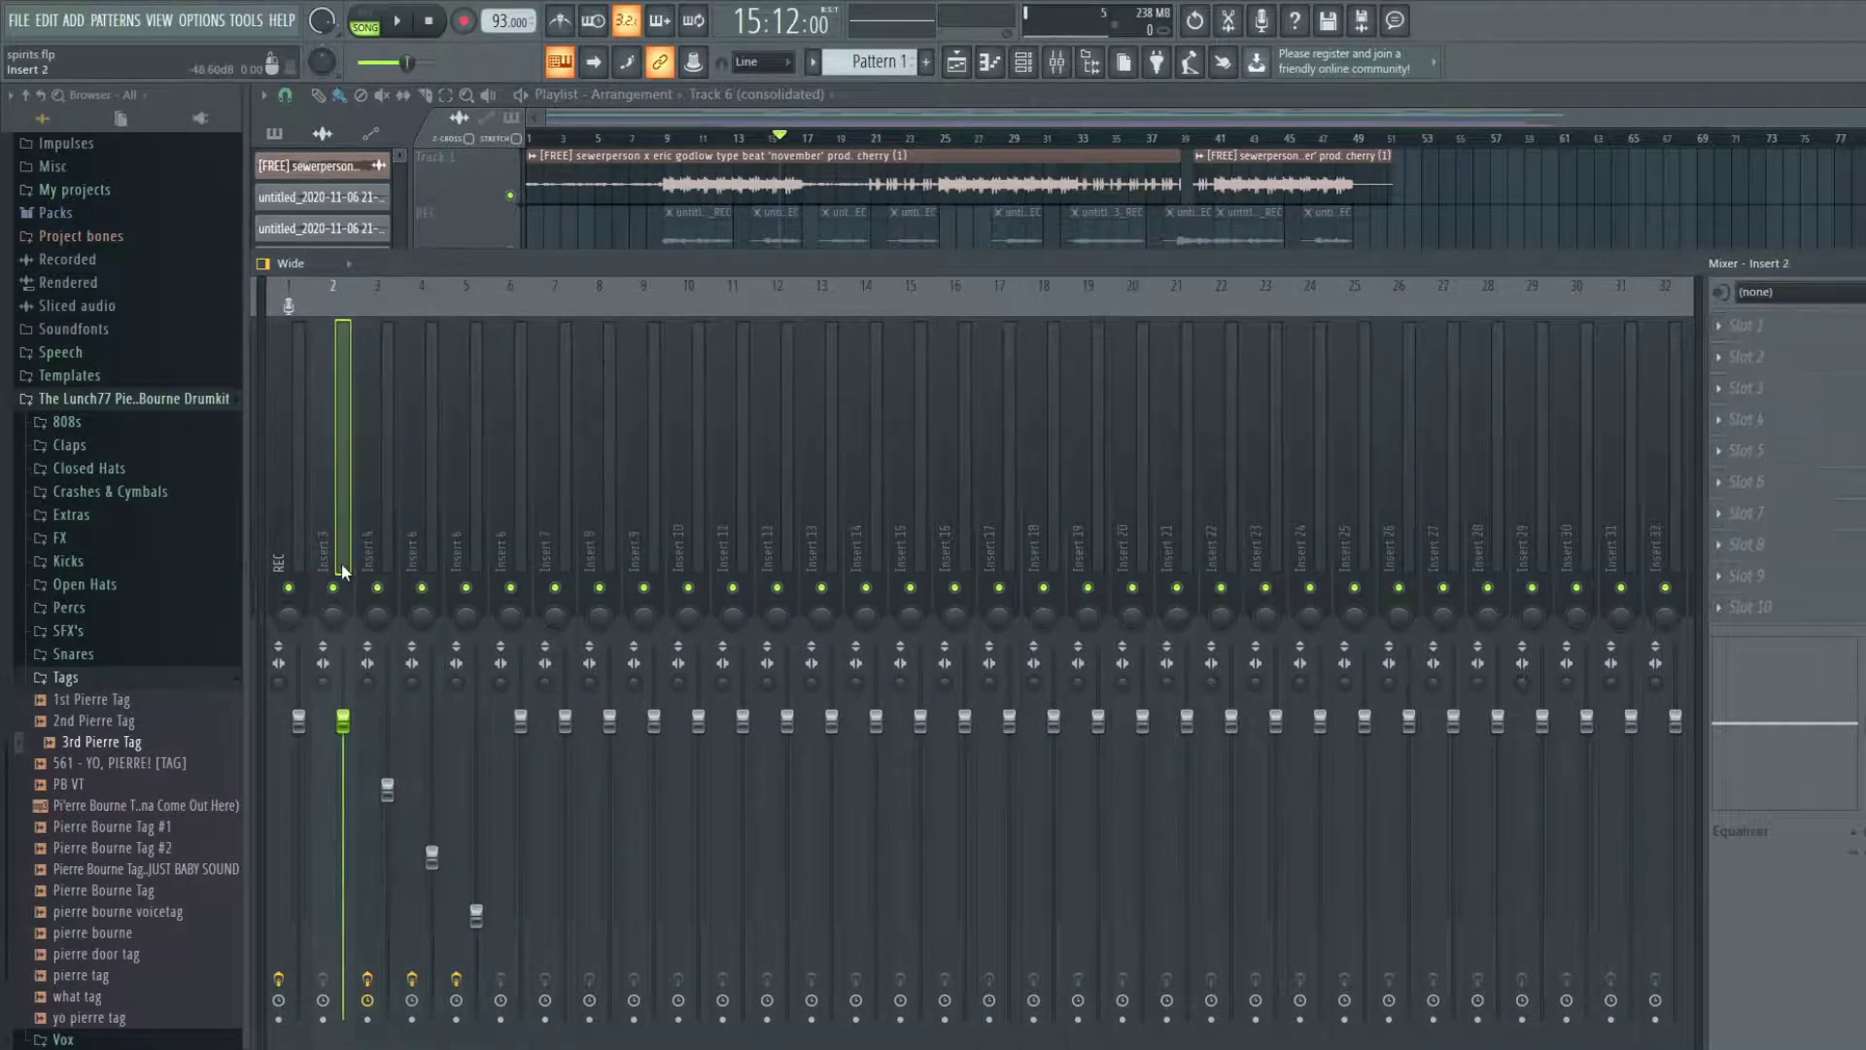
click(470, 557)
click(522, 546)
click(600, 541)
click(651, 535)
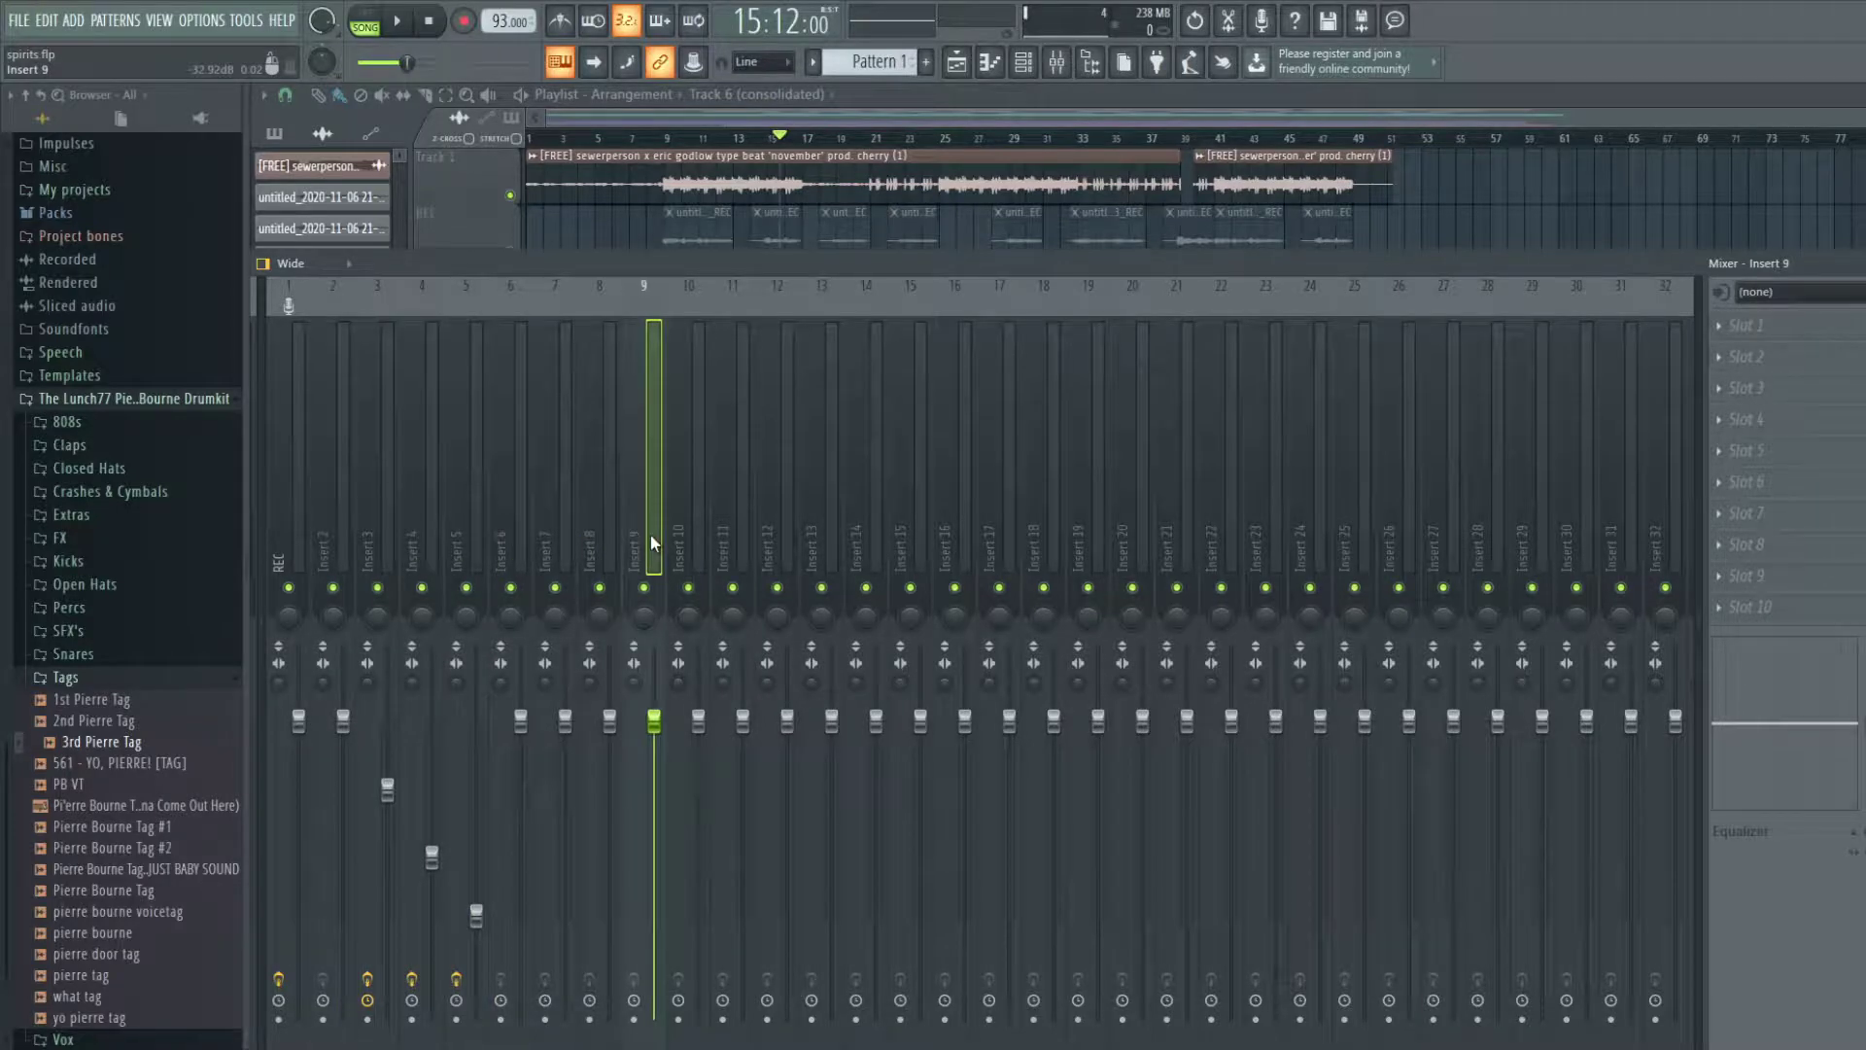
click(521, 535)
click(455, 534)
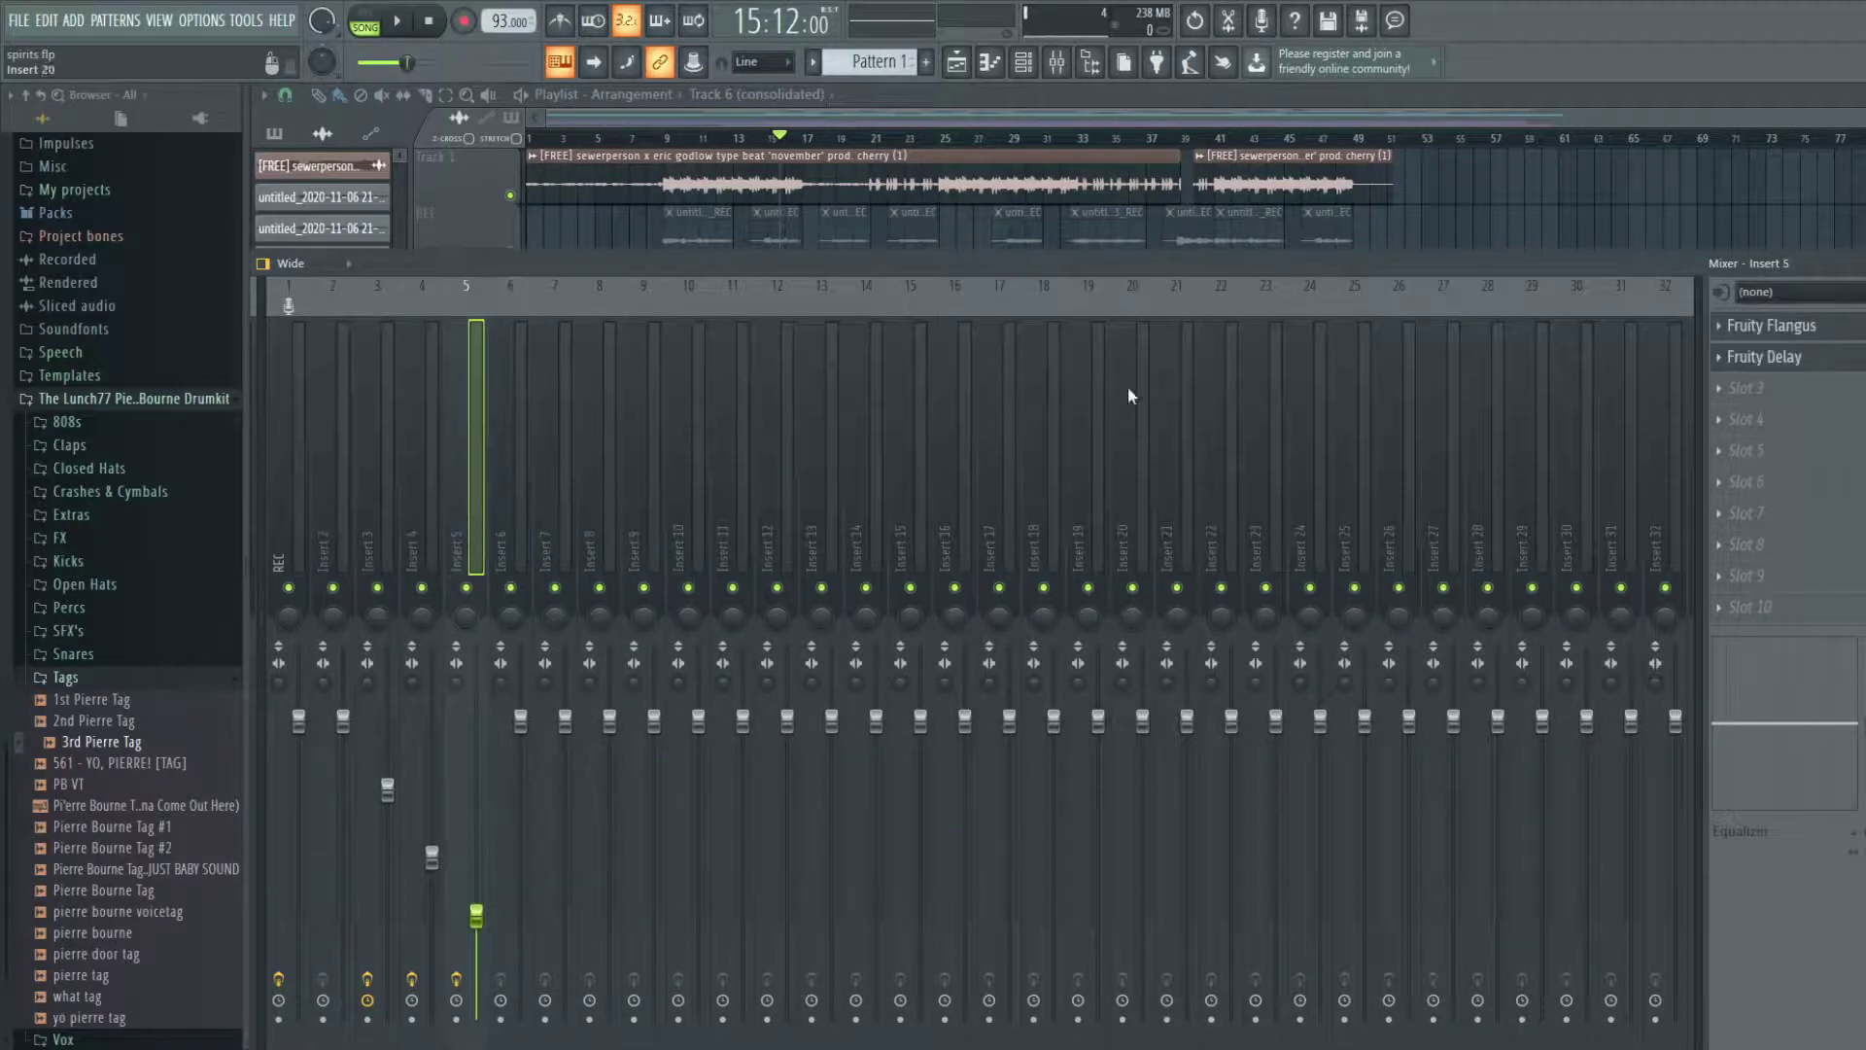
- Play the song from about bar 15 and raise Insert 5's level fader to match Insert 4's
key(F9)
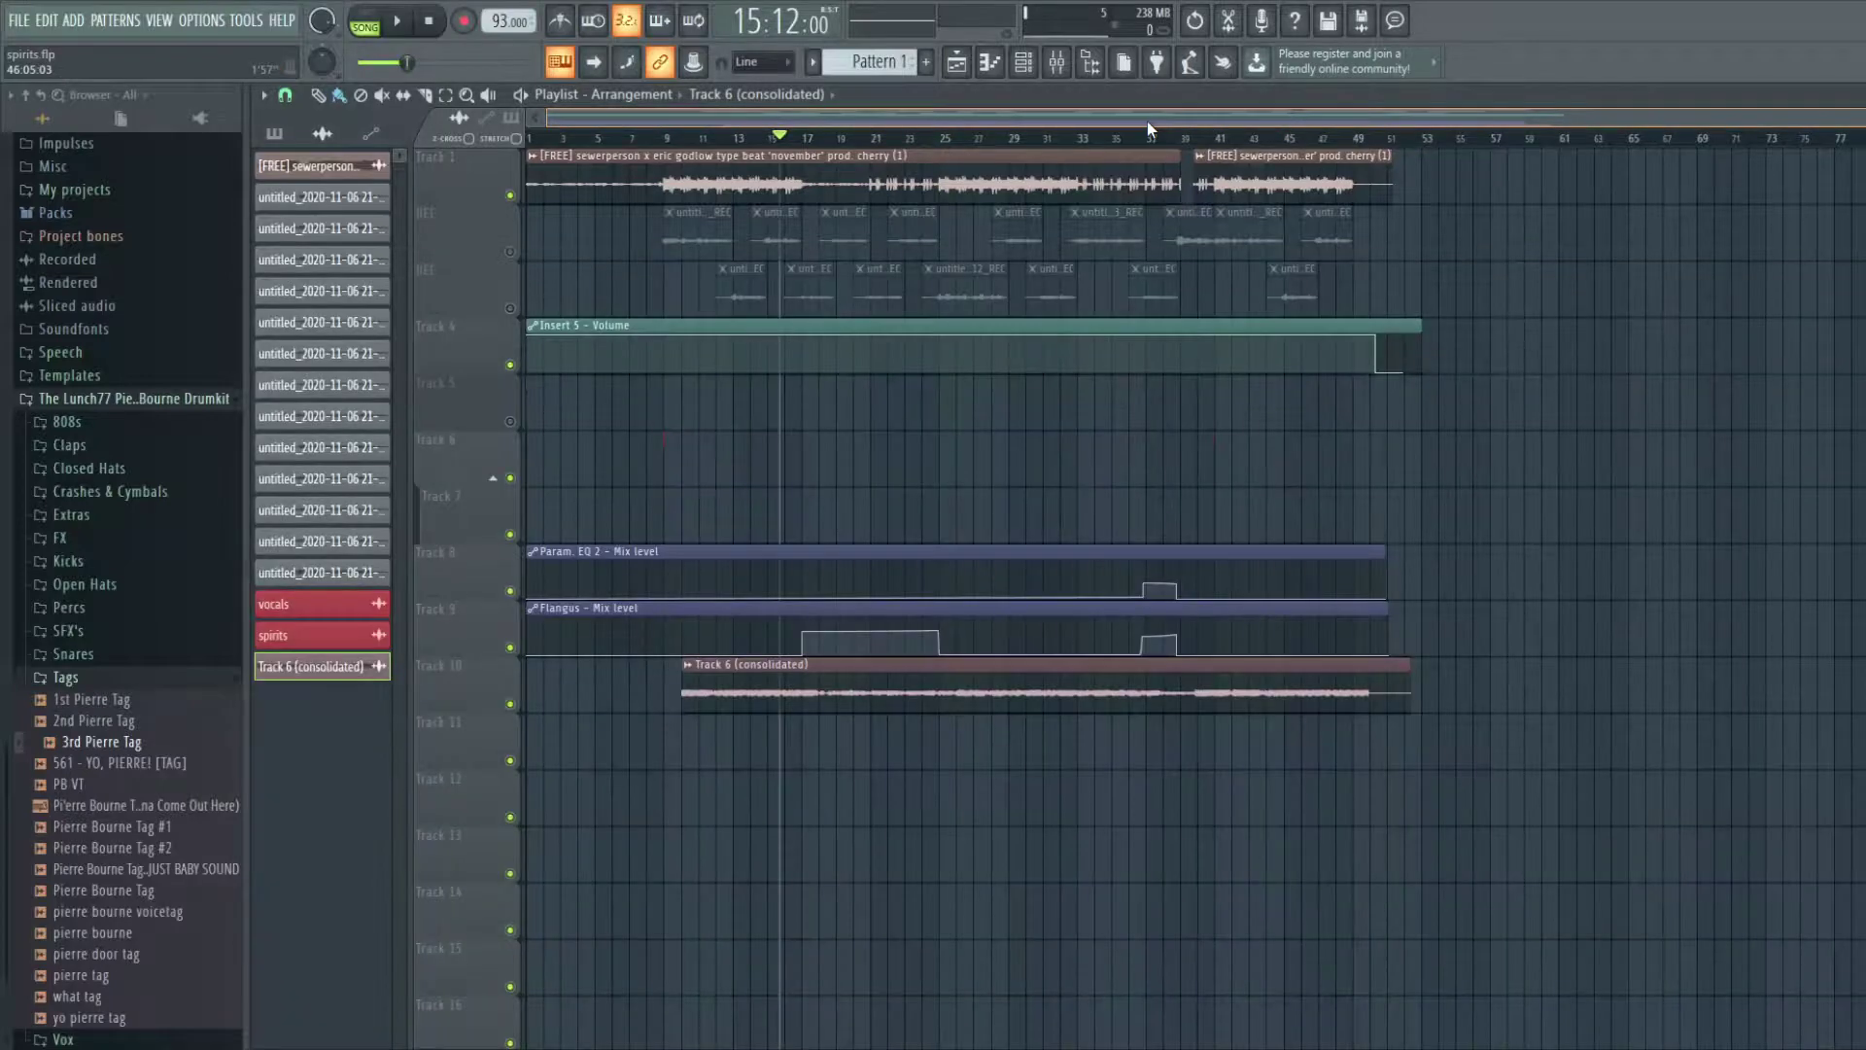
key(space)
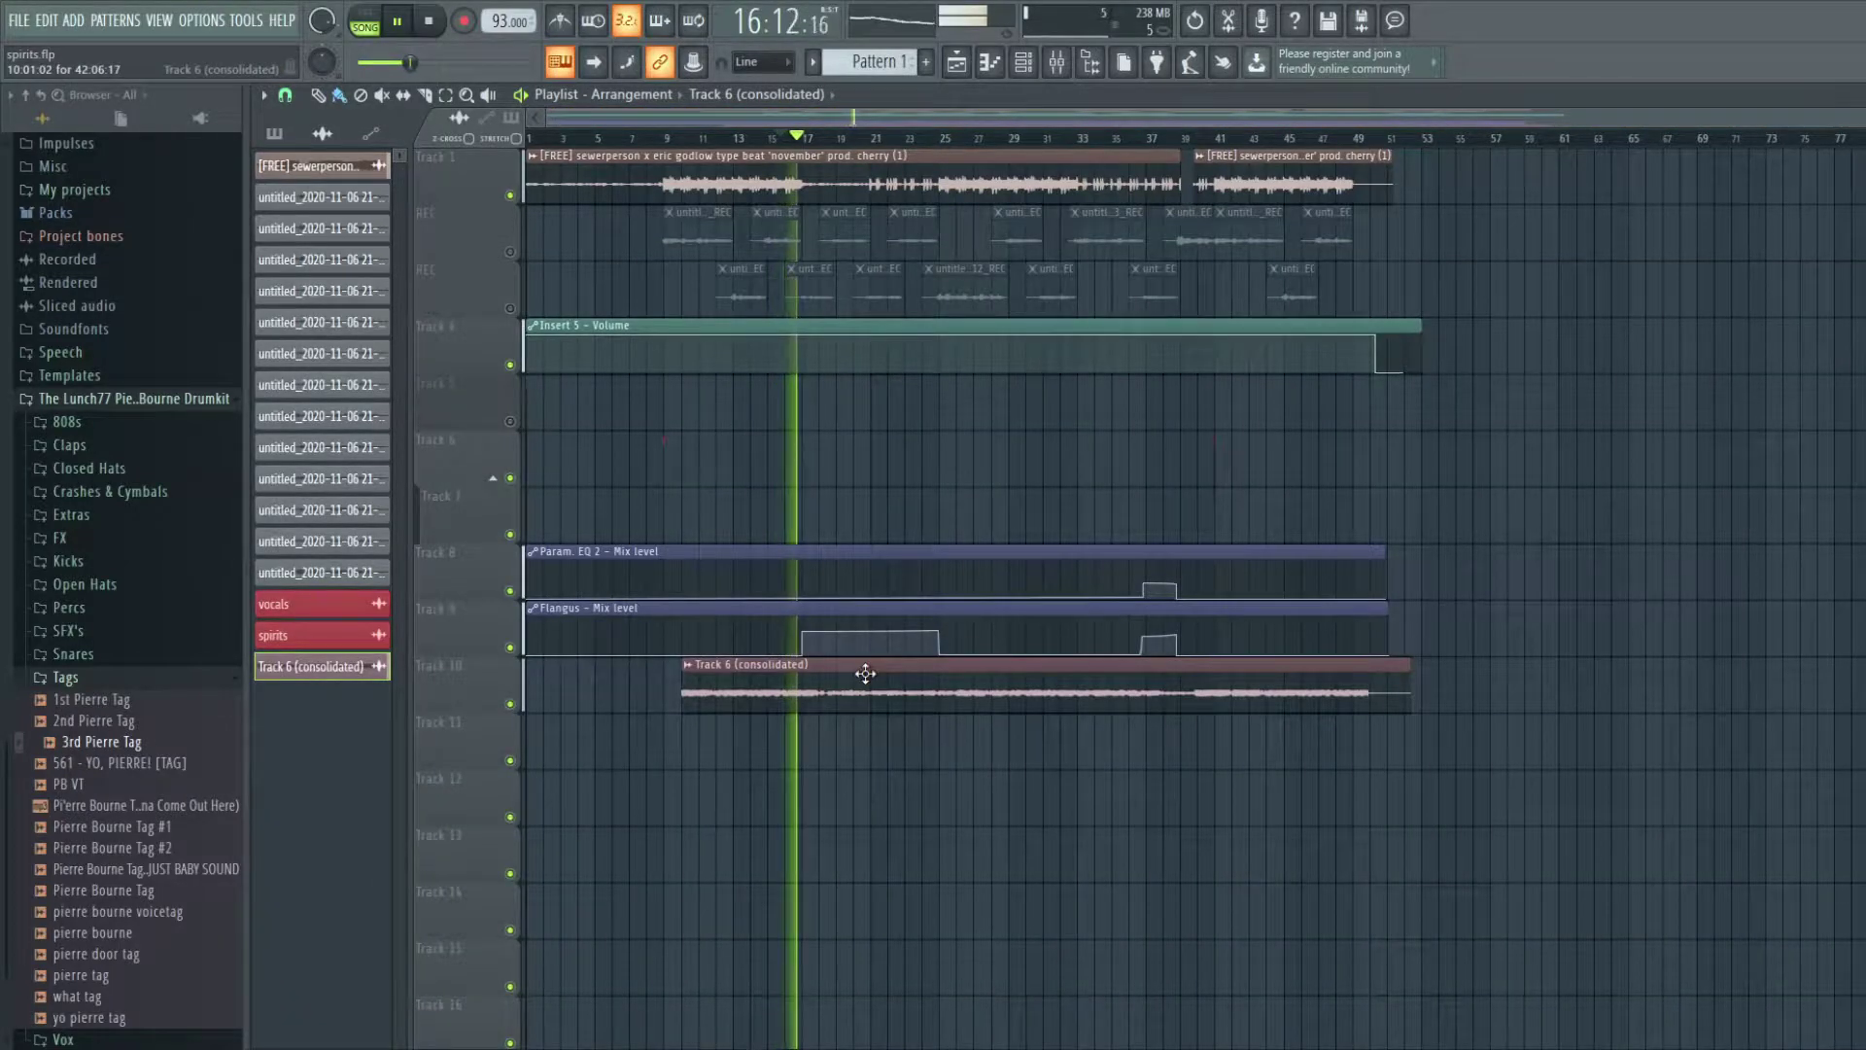
key(F9)
drag(487, 644, 486, 855)
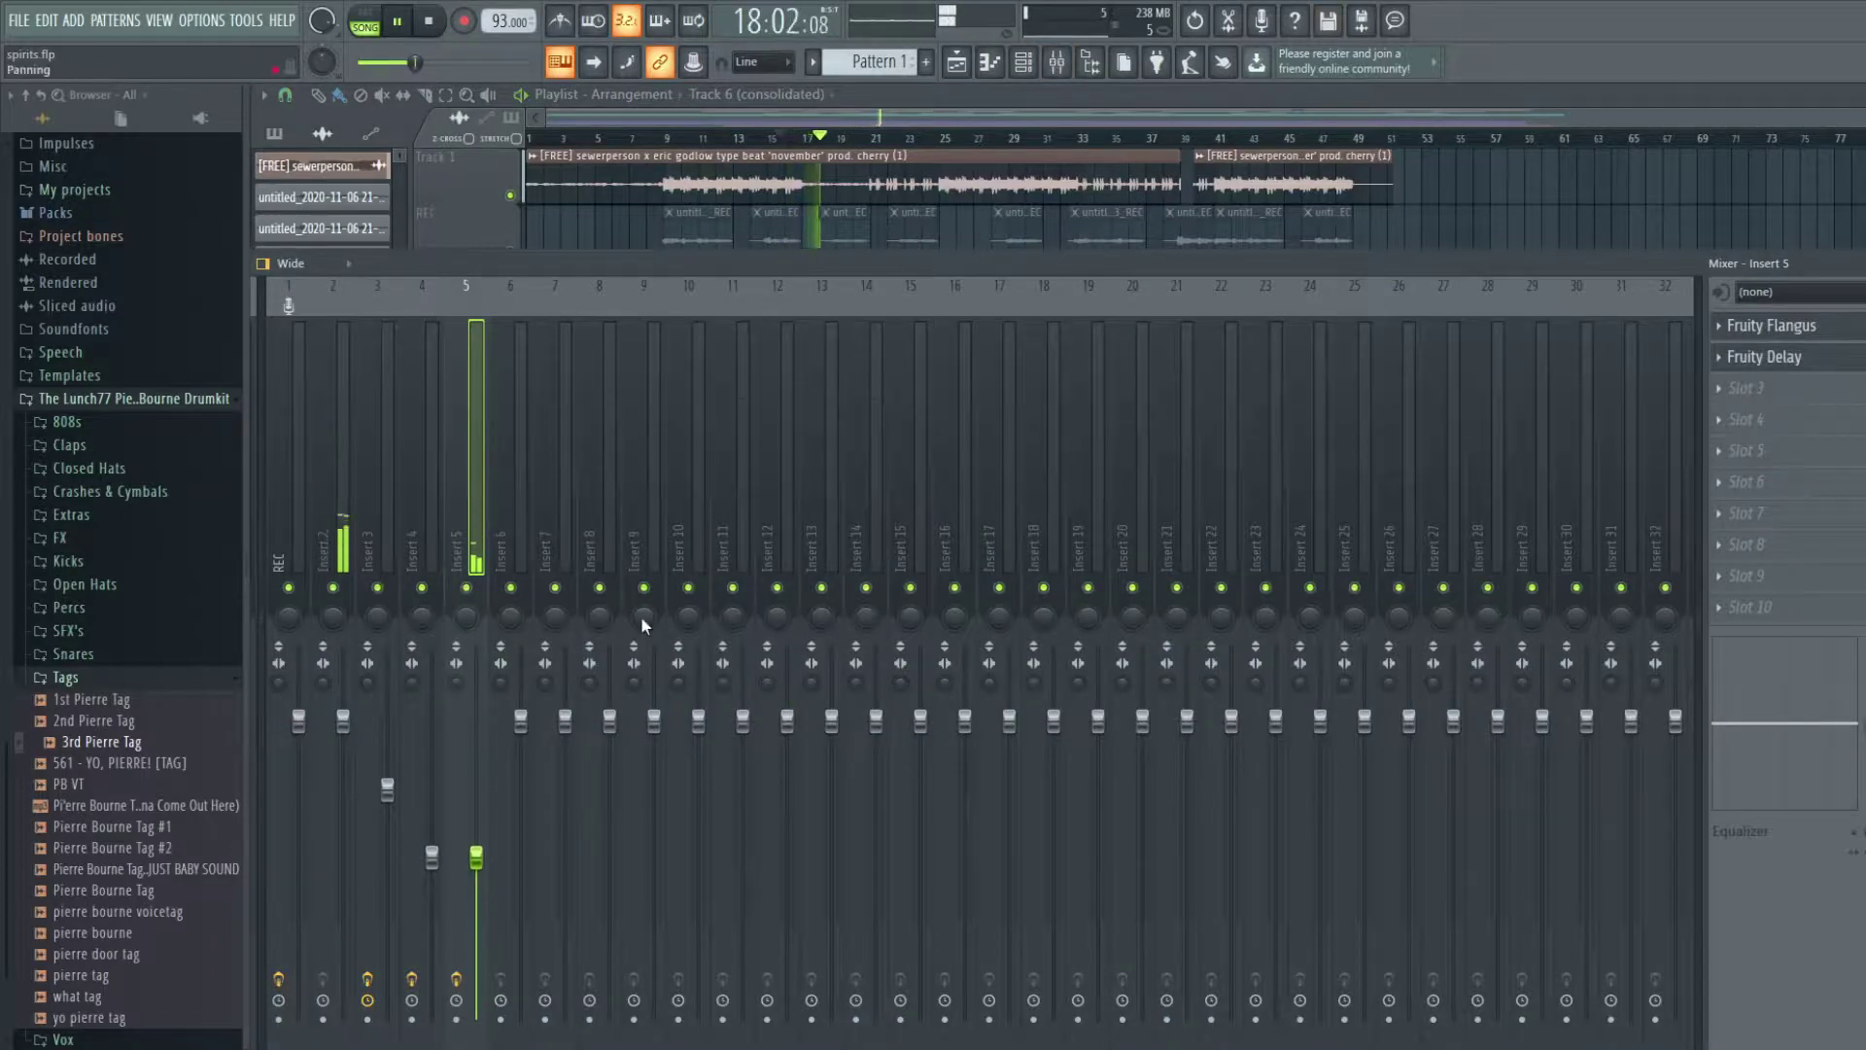
click(942, 91)
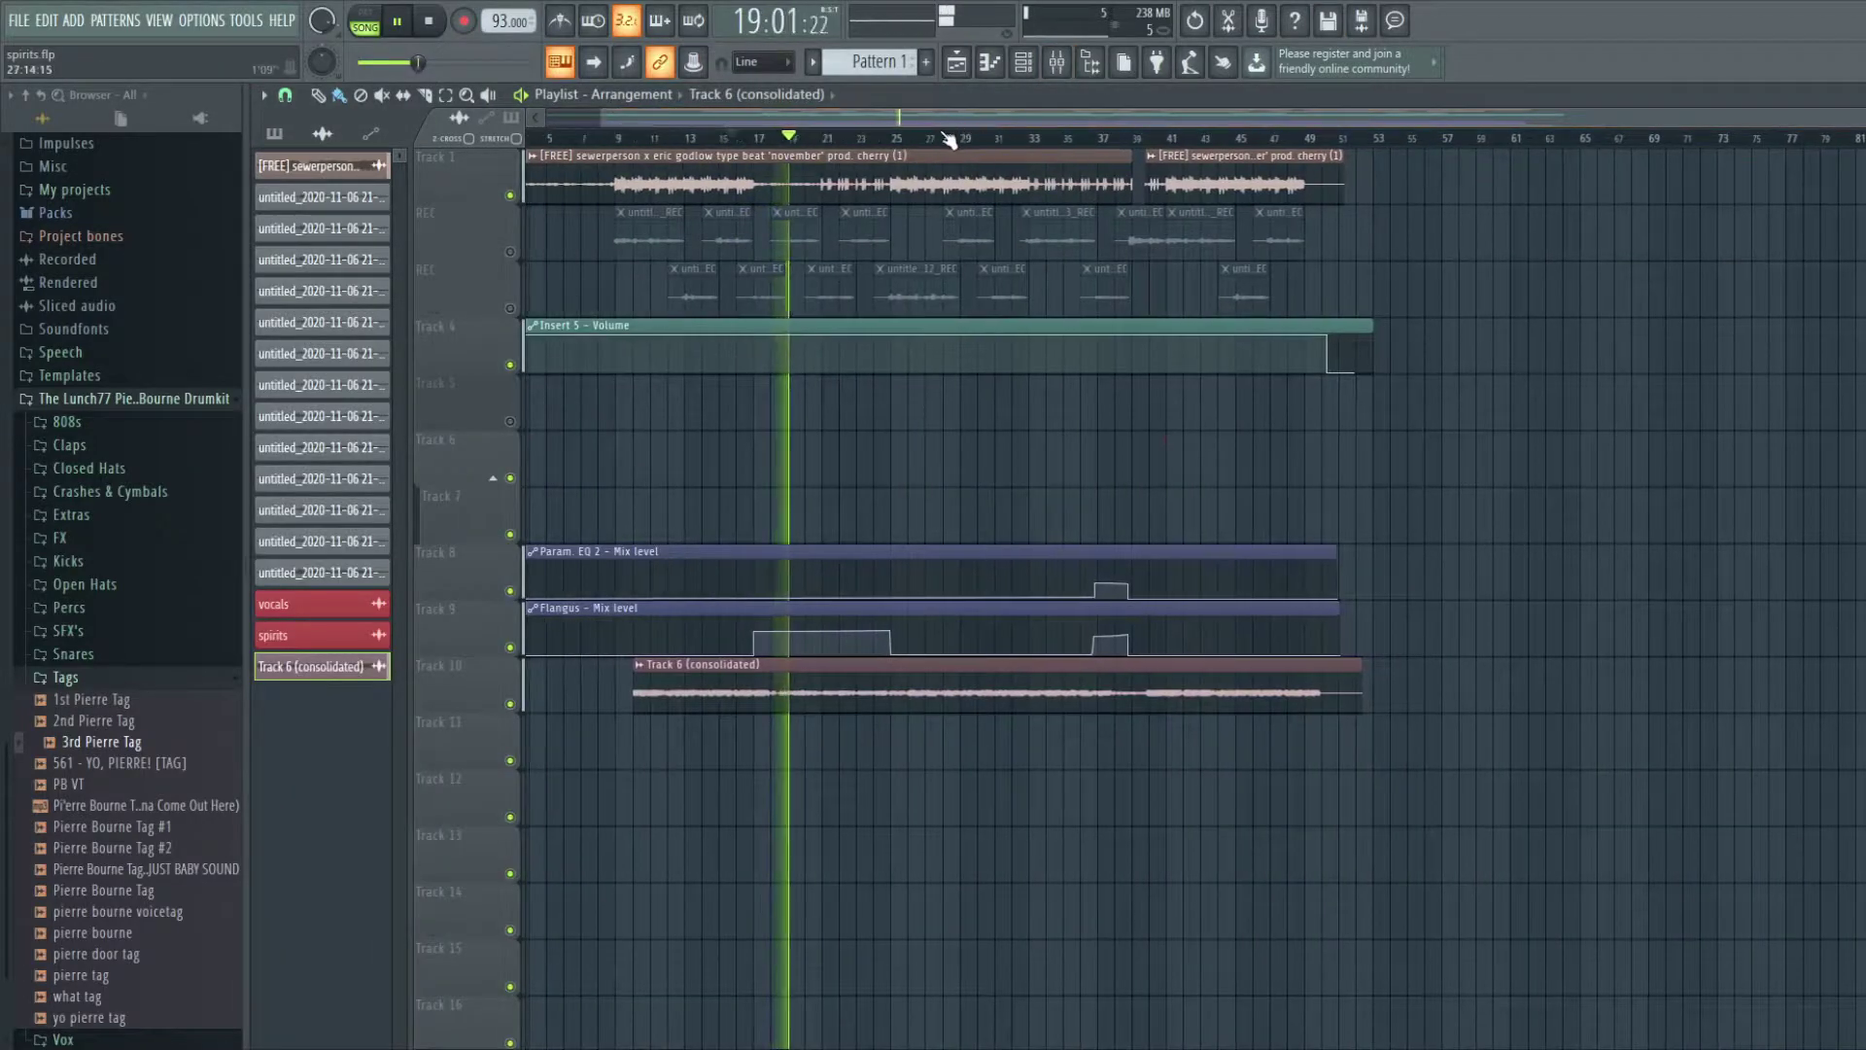